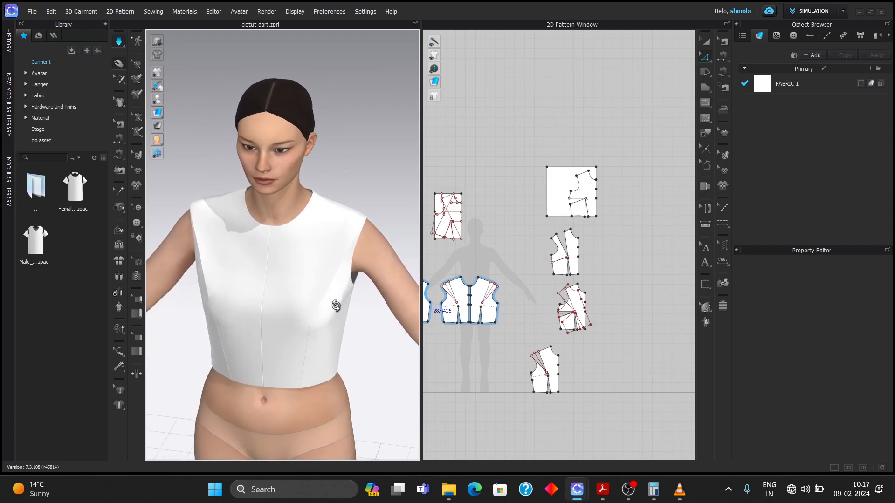
Examine the fitted white bodice and its darts on the avatar from the front and both sides
right_drag(311, 305, 350, 290)
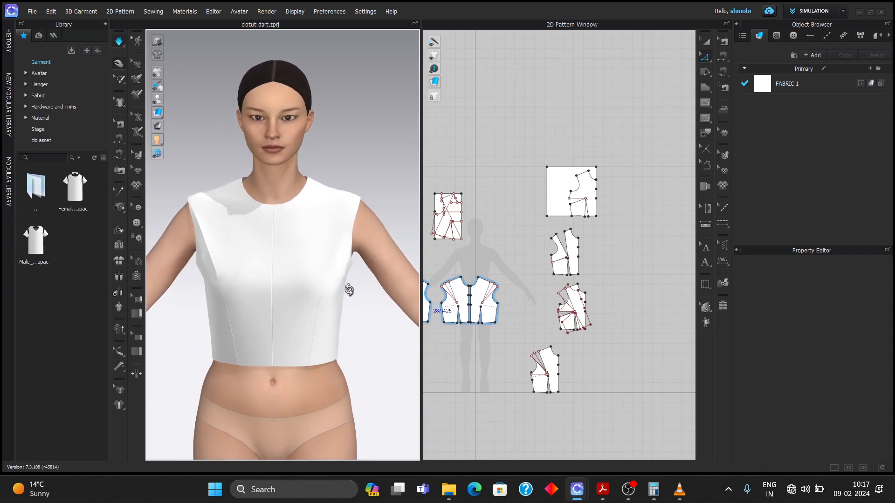
scroll(303, 296, up, 5)
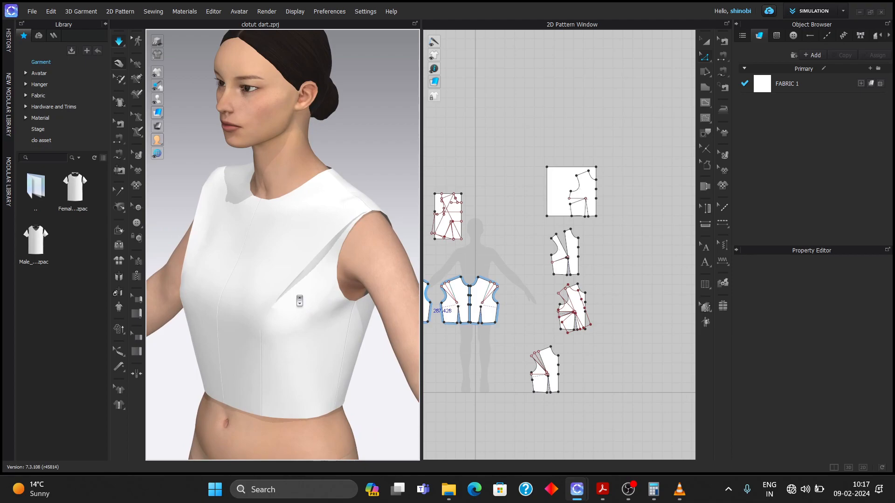
right_drag(300, 302, 343, 294)
scroll(348, 301, down, 3)
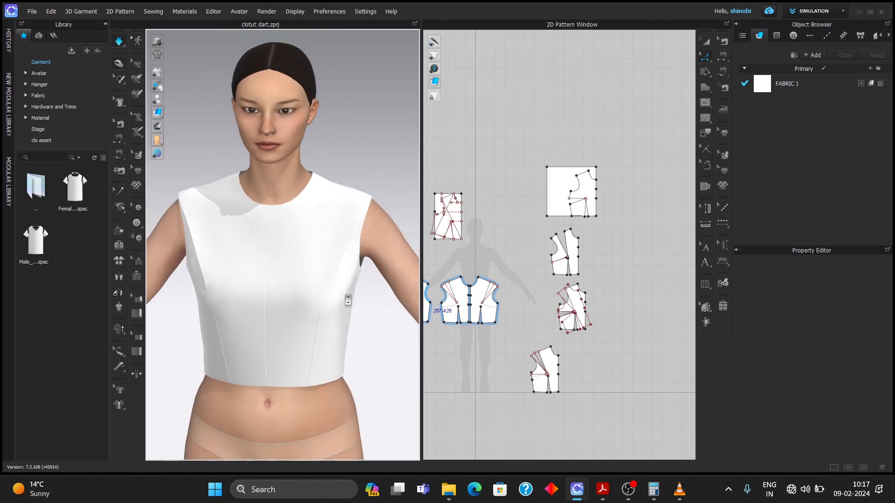
right_drag(397, 294, 430, 291)
scroll(310, 302, up, 5)
scroll(333, 300, down, 2)
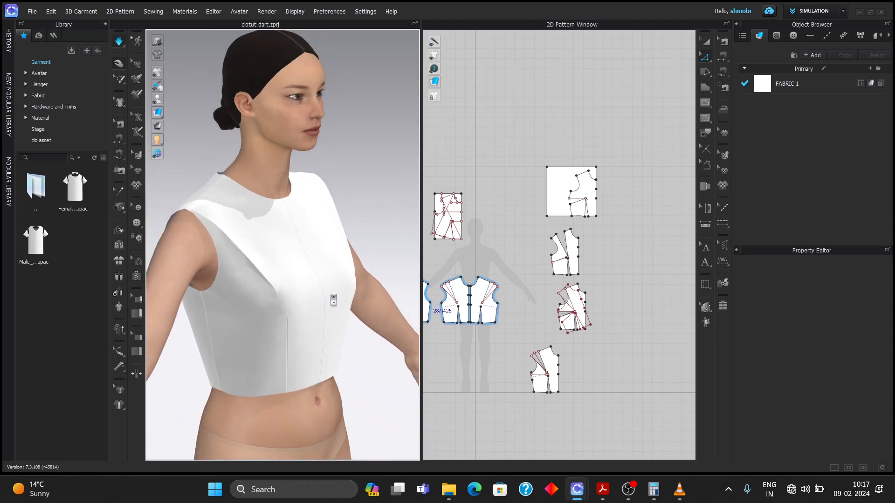
scroll(334, 300, down, 1)
right_drag(333, 299, 308, 295)
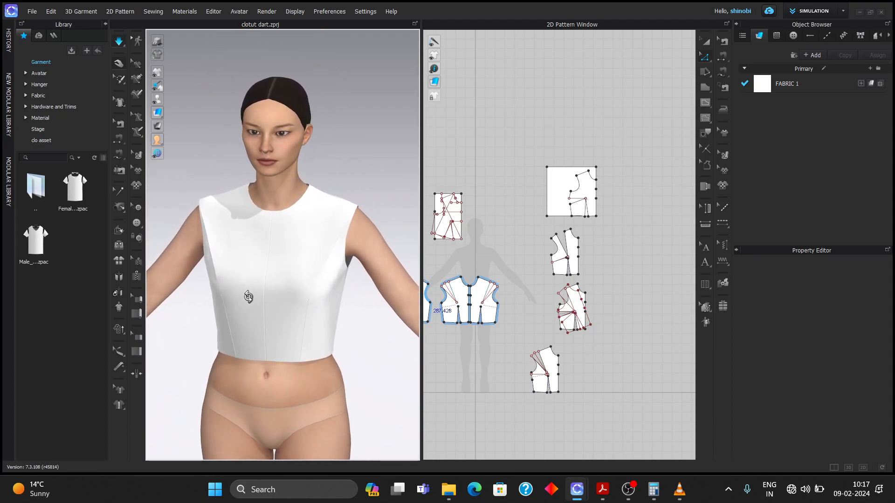
right_drag(312, 295, 275, 299)
scroll(280, 302, up, 3)
scroll(278, 305, down, 2)
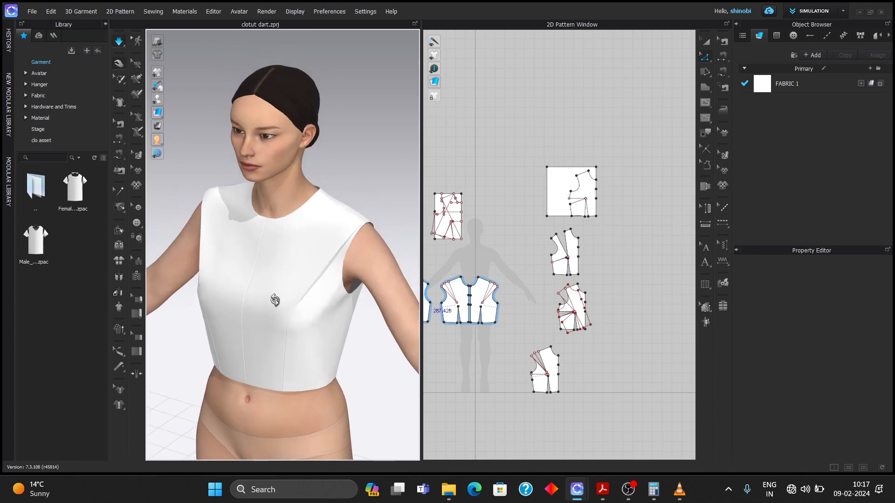
right_drag(349, 300, 308, 298)
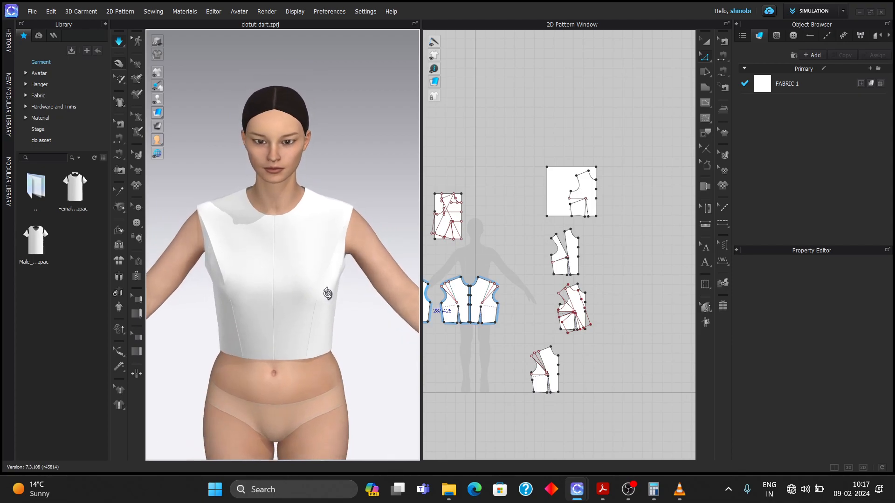
right_drag(315, 285, 283, 252)
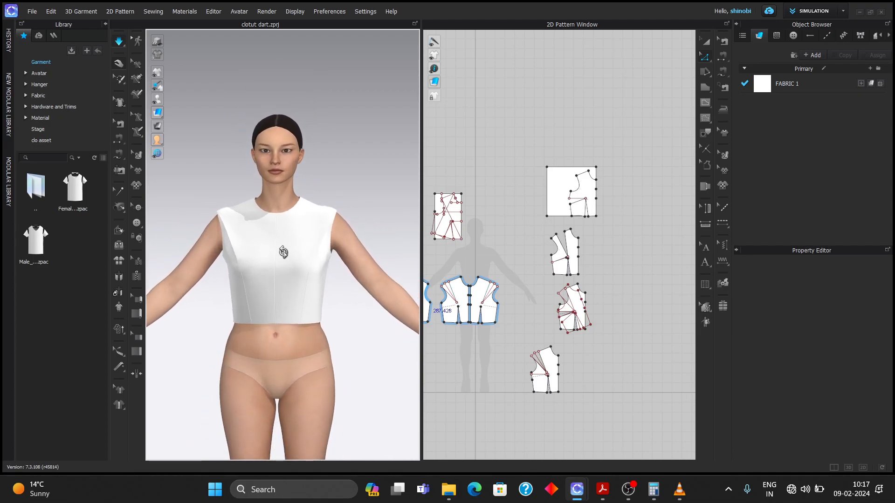
right_drag(284, 252, 398, 268)
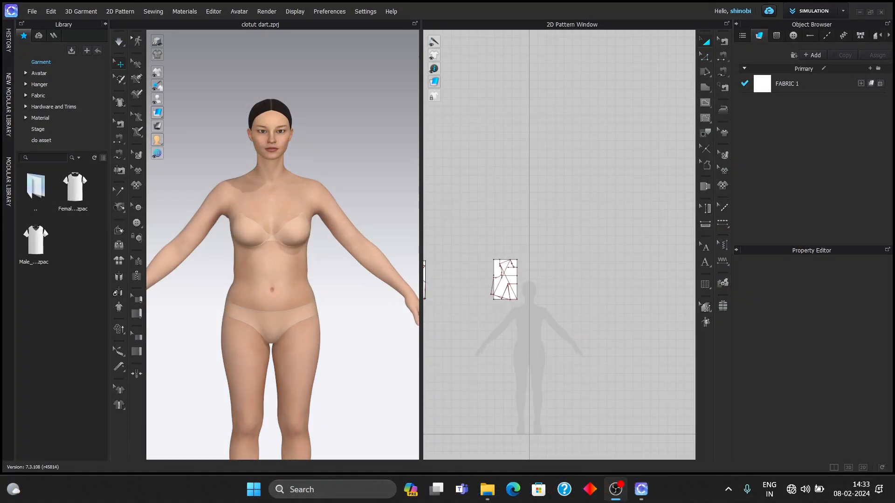
Trace the bodice outline with its waist dart from the drafted front block and place it as a separate pattern below the draft
click(824, 7)
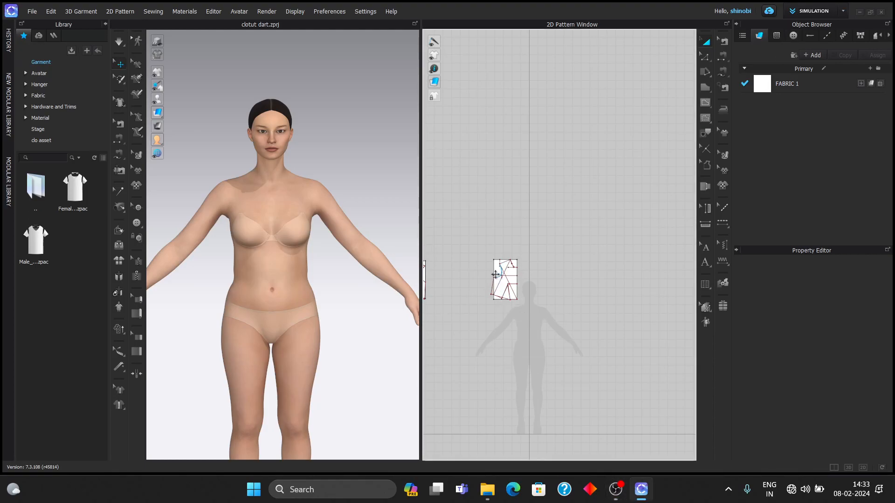
scroll(496, 276, up, 4)
click(705, 134)
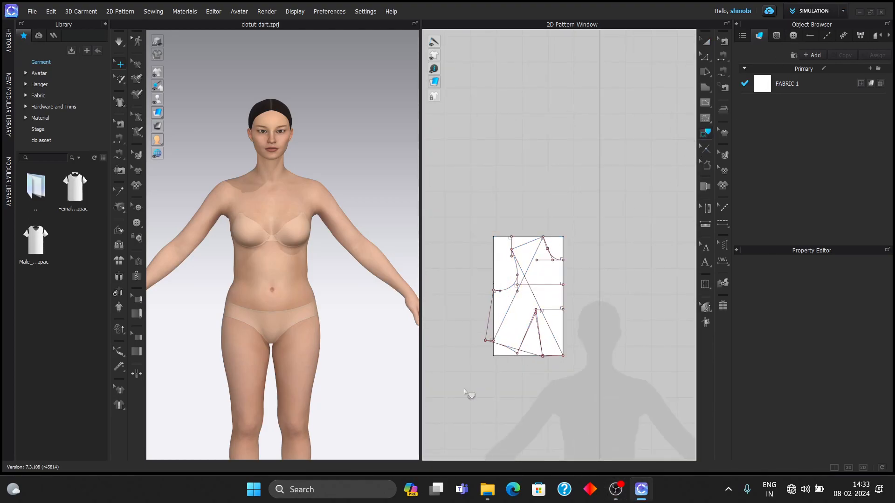
scroll(469, 393, up, 3)
click(515, 282)
shift+click(575, 330)
shift+click(609, 272)
shift+click(630, 259)
shift+click(657, 335)
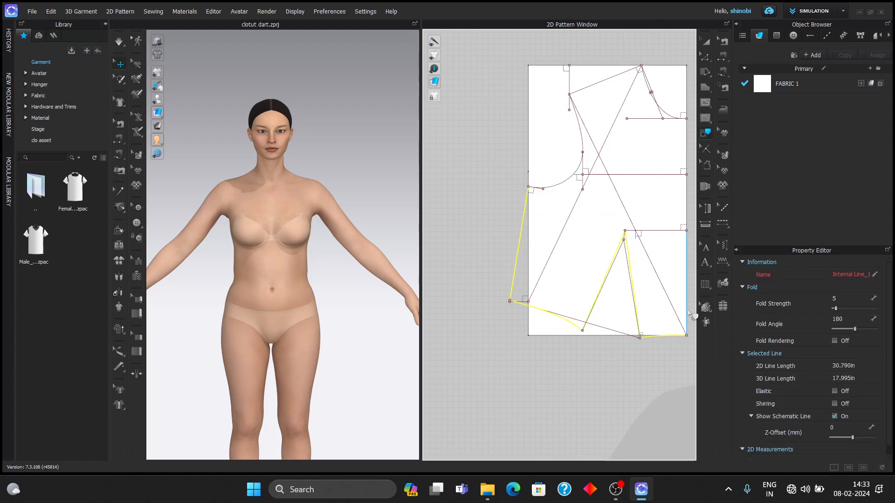
shift+click(687, 312)
middle_drag(681, 236, 655, 261)
shift+click(661, 228)
shift+click(661, 161)
shift+click(642, 139)
shift+click(570, 108)
shift+click(554, 169)
key(Return)
scroll(605, 195, down, 9)
click(574, 274)
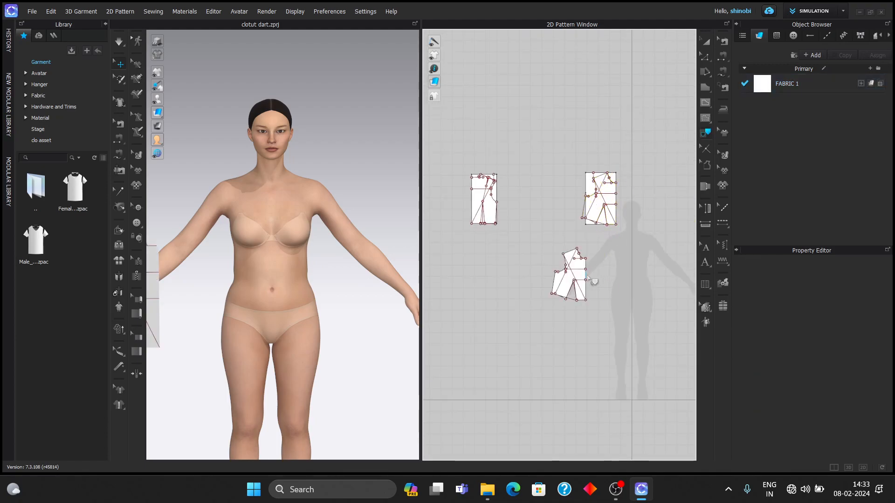
Delete all leftover internal construction lines from the traced bodice piece
scroll(588, 273, up, 5)
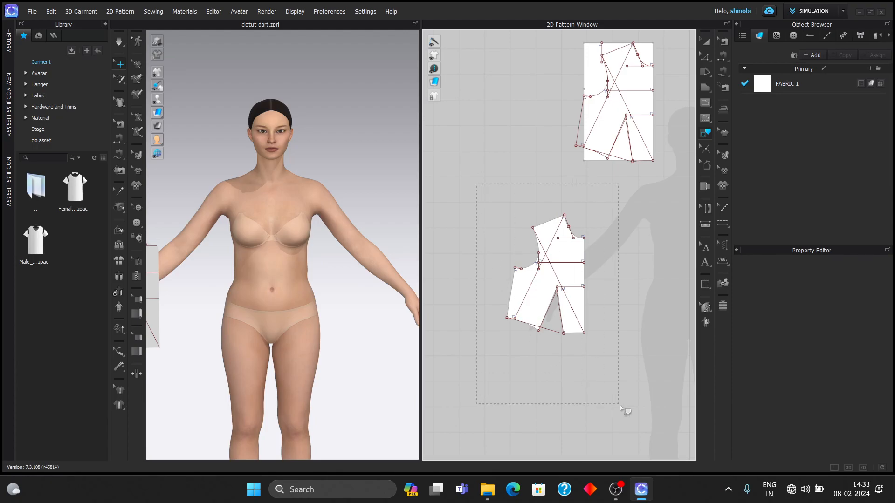
drag(620, 406, 622, 408)
key(Delete)
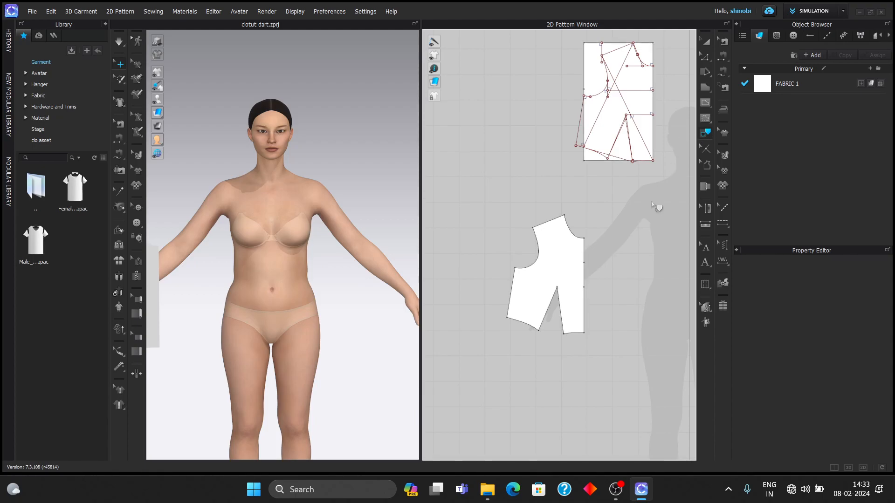
Create a square pattern with a 78.740 in perimeter over the avatar silhouette beside the traced bodice
middle_drag(631, 255, 615, 274)
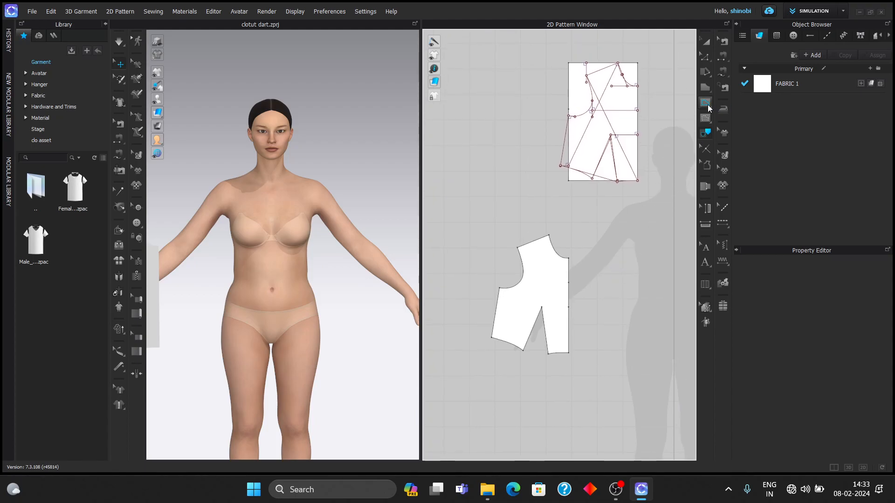
click(707, 91)
click(732, 100)
middle_drag(632, 246, 560, 220)
click(606, 244)
click(417, 295)
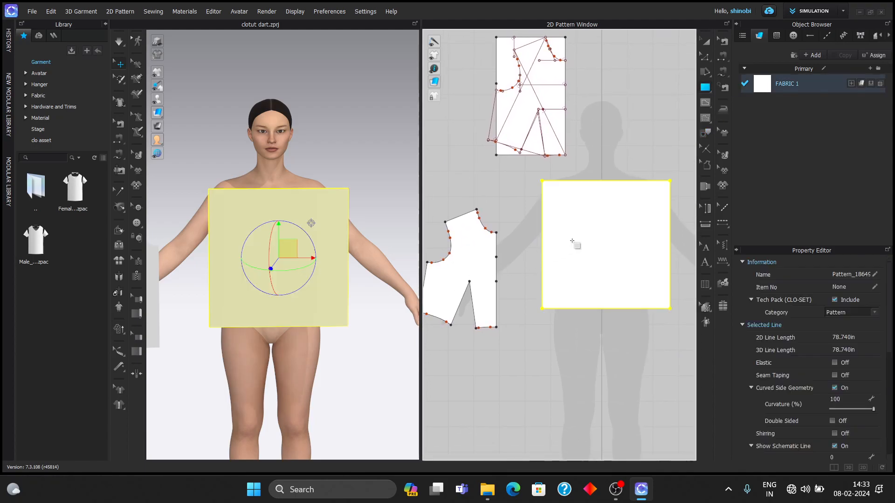
Move the traced bodice piece onto the square pattern, near the edge on its center-front side
click(706, 43)
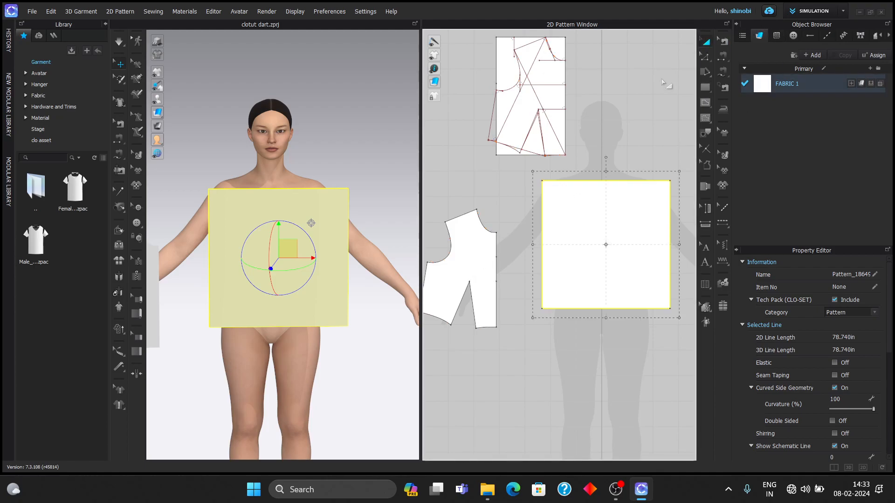
drag(479, 247, 647, 217)
middle_drag(688, 227, 656, 234)
click(631, 241)
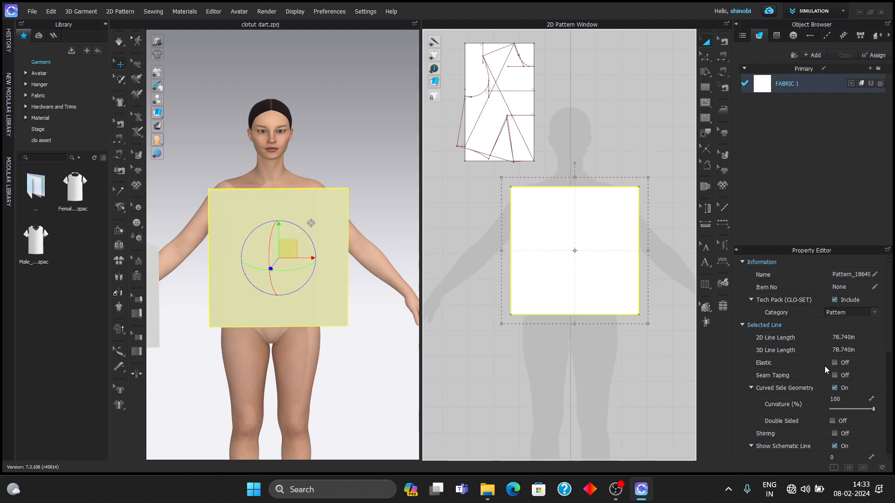
click(652, 311)
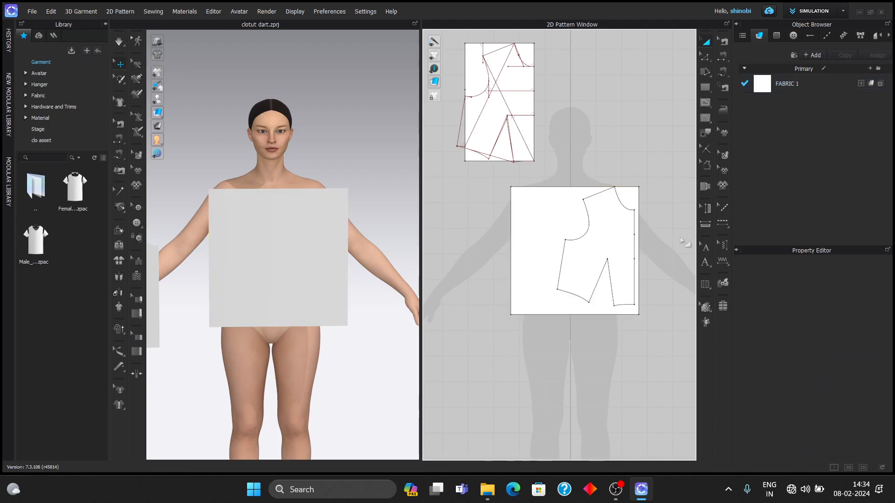
Move the bodice sideways so its center-front edge lies on the vertical edge of the square
scroll(649, 310, up, 3)
scroll(649, 308, up, 2)
key(v)
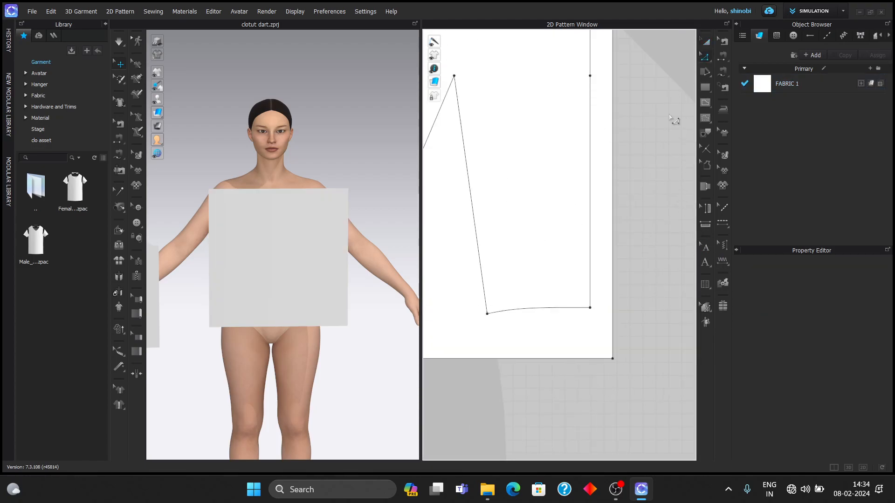
click(706, 44)
drag(545, 205, 568, 203)
click(625, 302)
Match up the bodice's center-front waist point with the lower corner point of the square
click(706, 56)
click(614, 308)
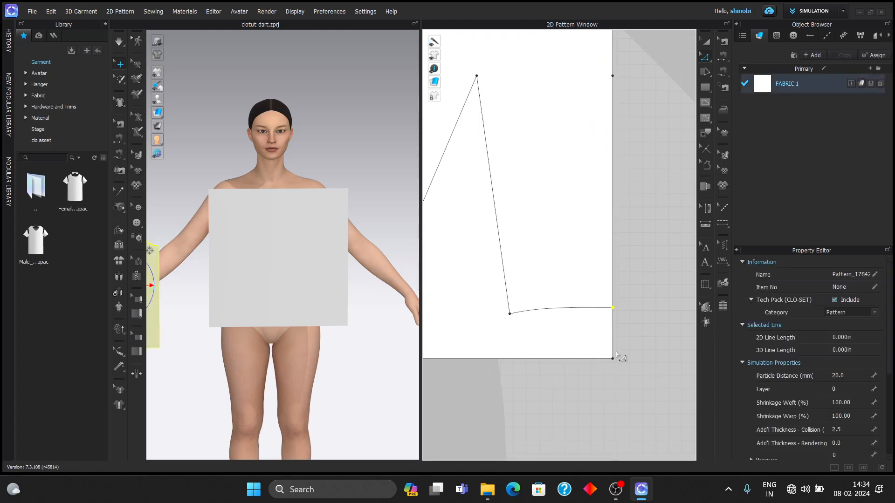
shift+click(614, 360)
right_click(614, 360)
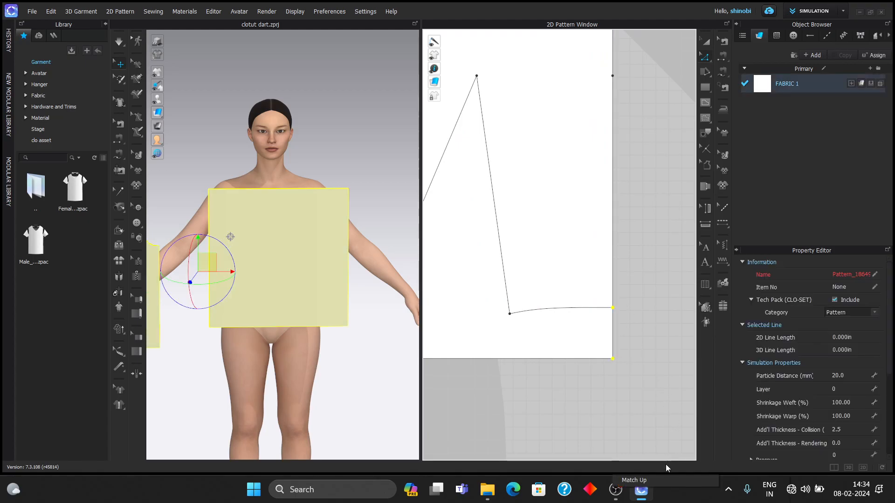
click(669, 476)
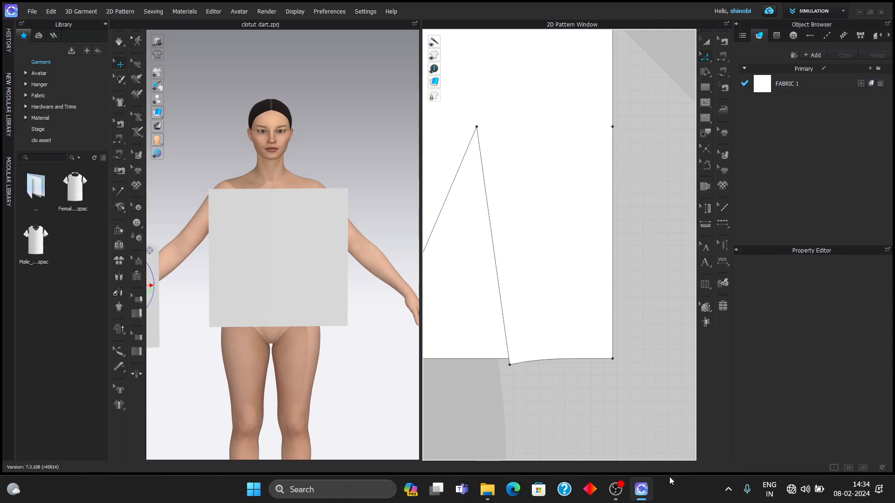
Draw a horizontal internal line from the waist dart tip to the side seam, removing the part that reaches the center front
scroll(665, 400, down, 4)
right_drag(665, 400, 658, 370)
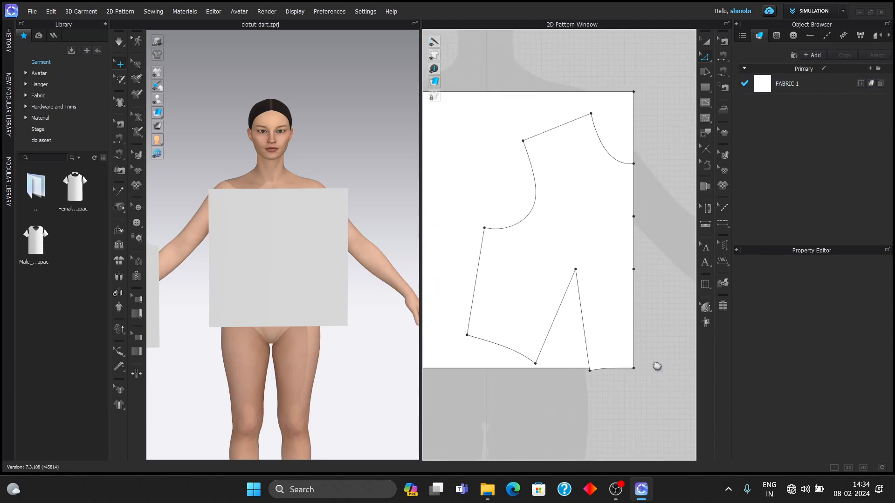
middle_drag(657, 369, 651, 357)
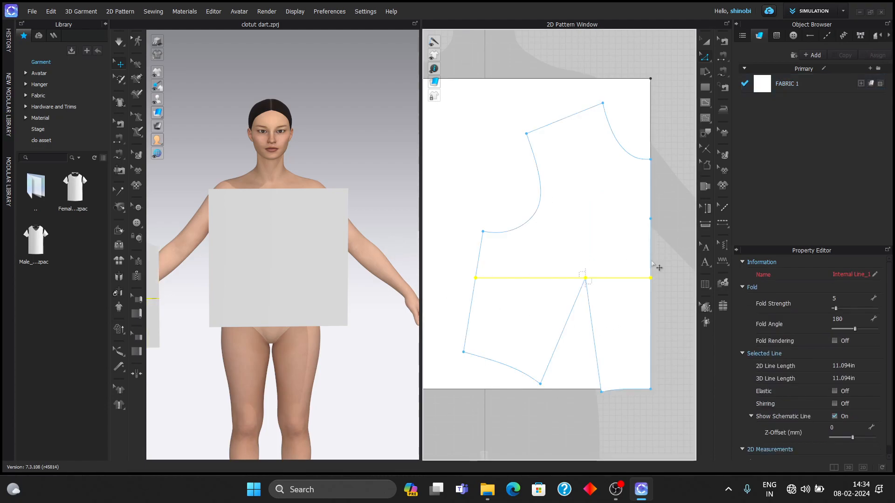
click(630, 279)
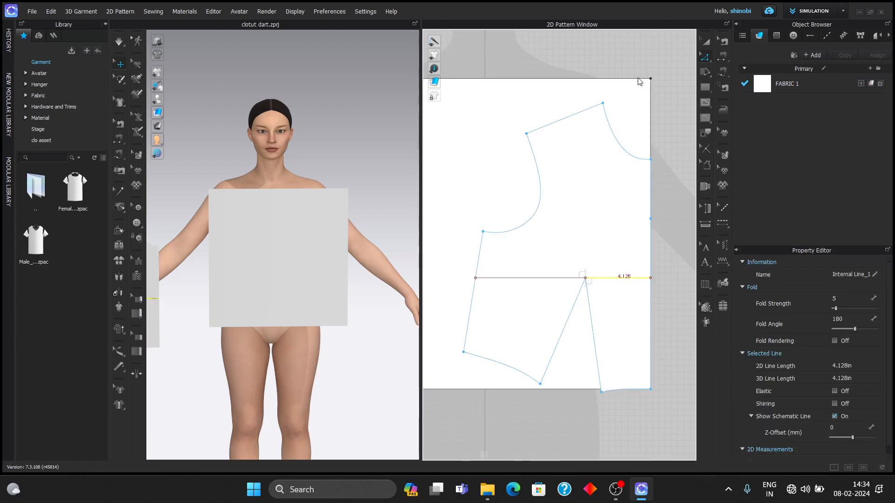
key(Escape)
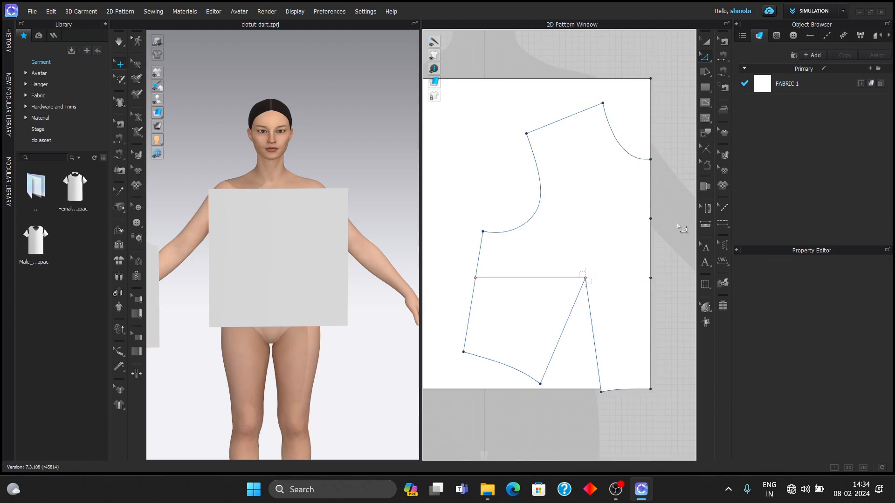
Label the waist dart leg ends A and B and the side-waist corner X
scroll(649, 341, down, 1)
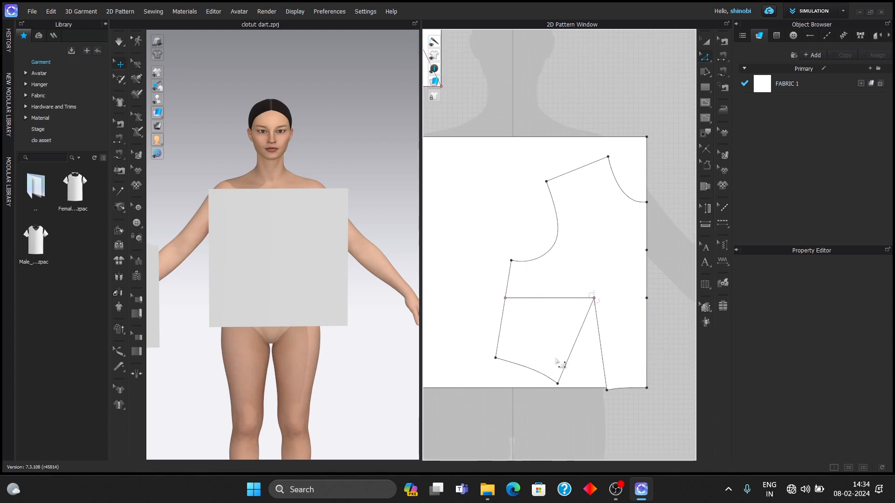
scroll(558, 363, up, 2)
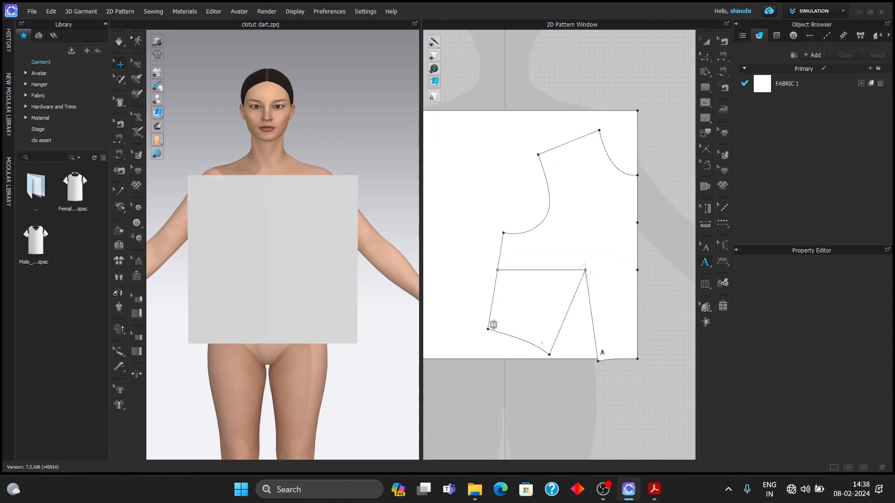
click(705, 56)
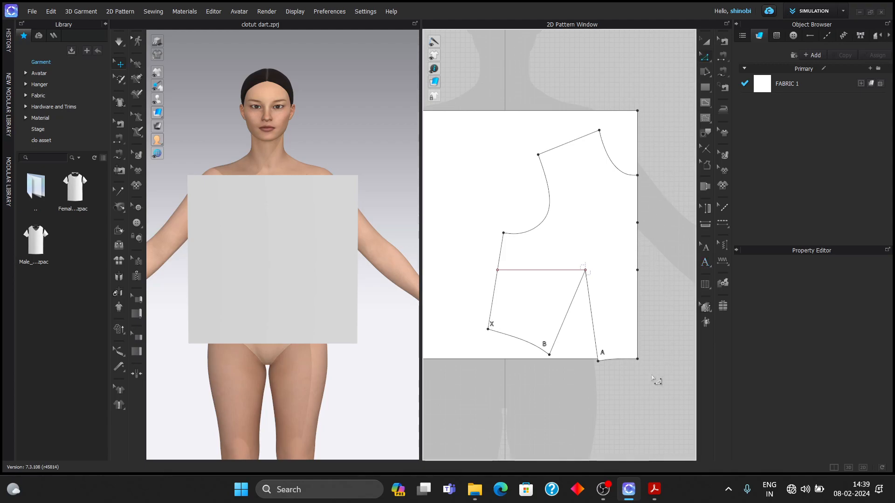
Check the lengths of the two waist dart legs ending at A and B
scroll(654, 378, down, 3)
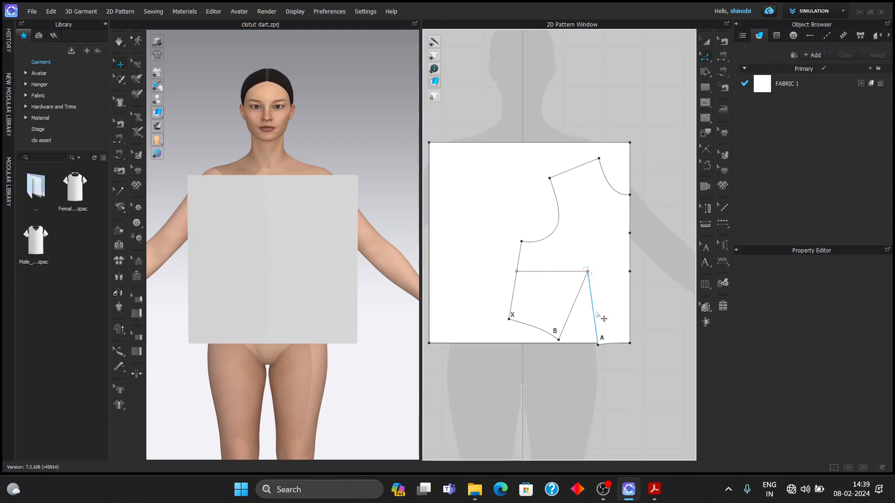
scroll(604, 322, up, 3)
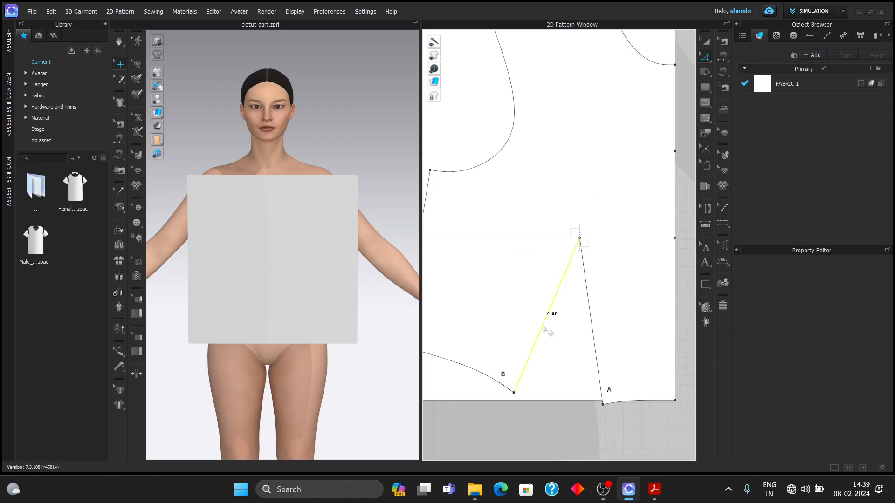
click(543, 327)
shift+click(595, 340)
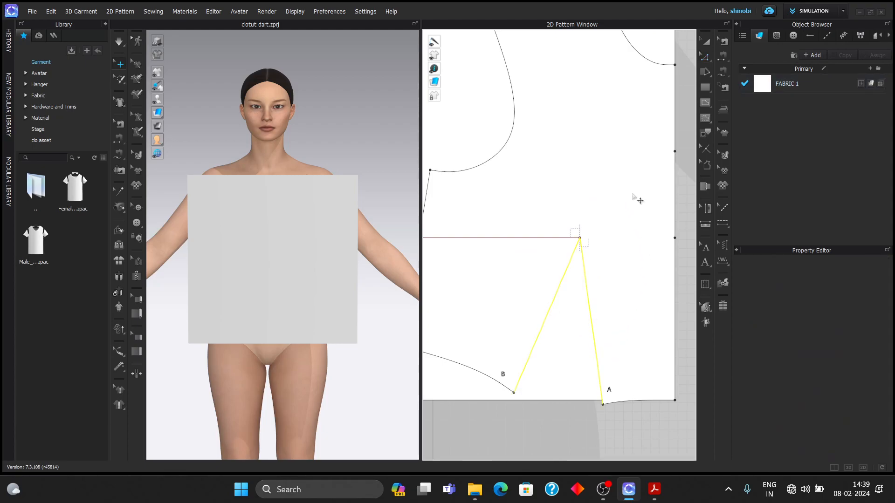
Slash the bodice from the side seam to the waist dart tip and rotate the lower side section partway toward leg A
scroll(641, 248, down, 3)
click(523, 243)
click(608, 244)
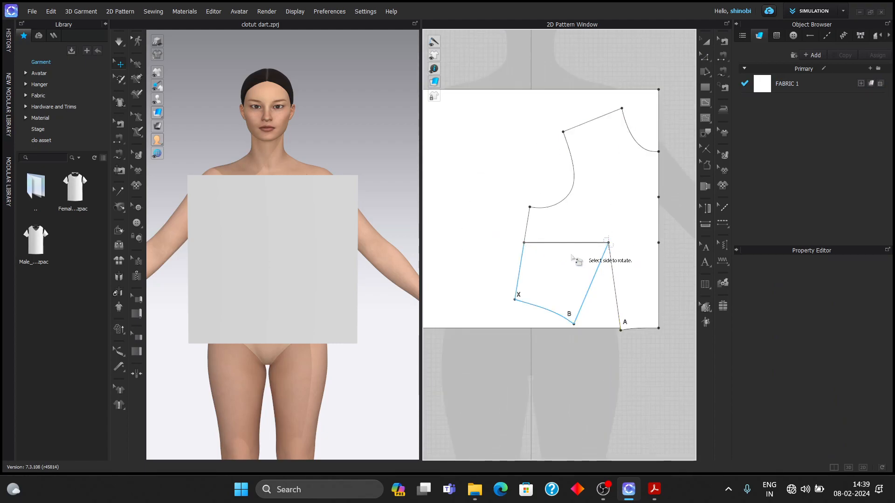
scroll(532, 290, up, 3)
scroll(534, 290, up, 5)
middle_drag(539, 286, 584, 143)
scroll(550, 212, up, 5)
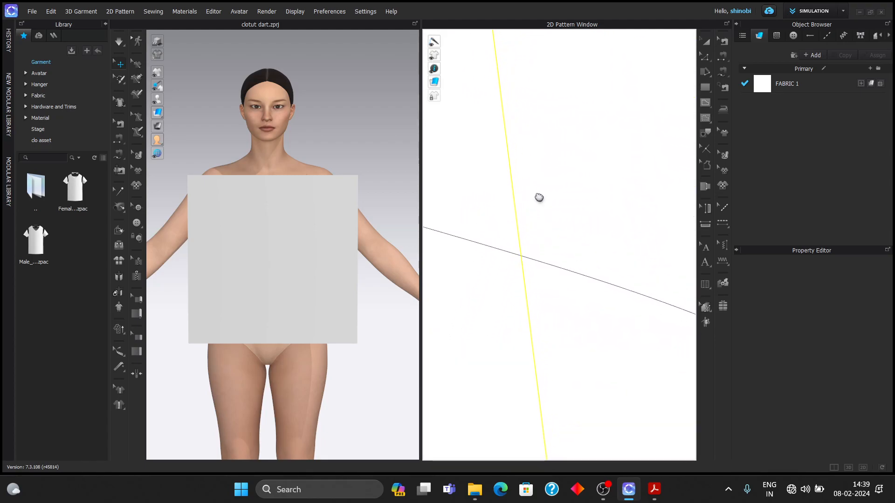
scroll(540, 100, down, 4)
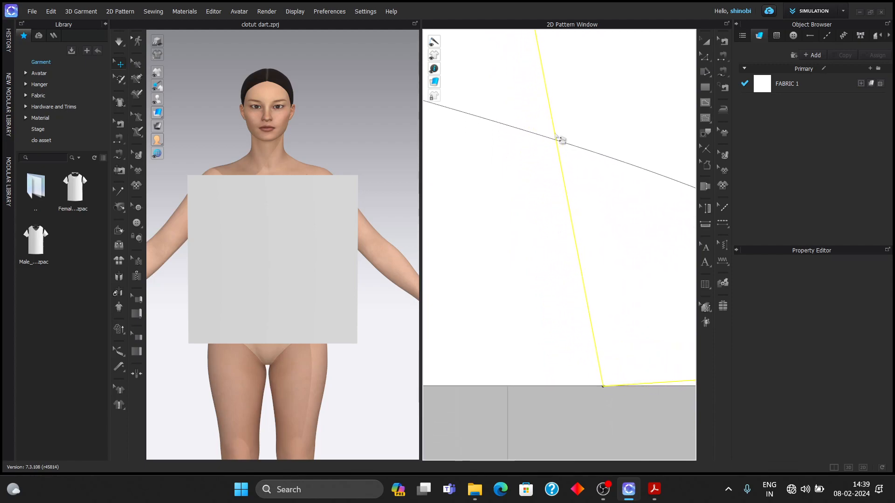
click(559, 139)
Place the point of the new side-seam dart at the waist dart tip
scroll(570, 329, down, 3)
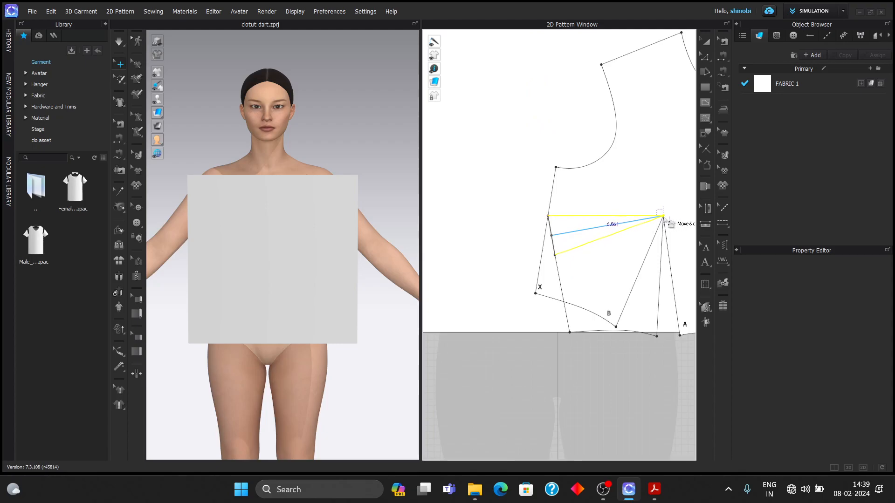
scroll(659, 228, up, 4)
scroll(653, 224, up, 2)
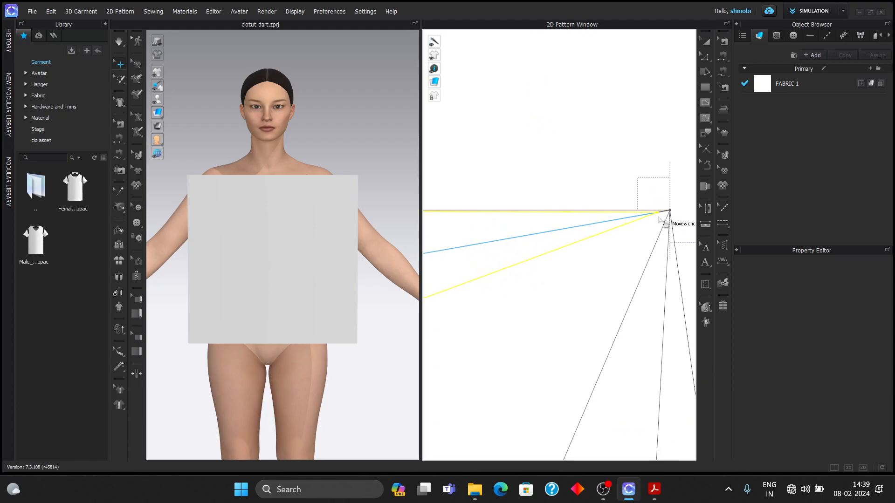
click(670, 212)
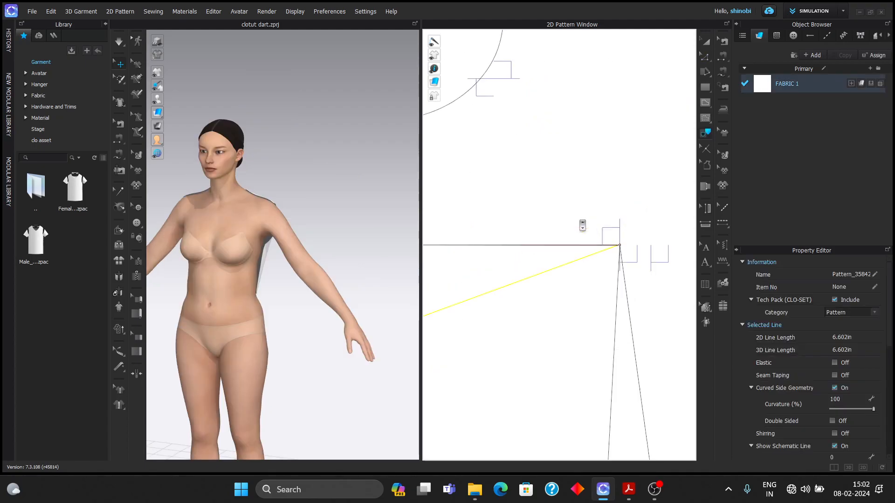
Trace the complete outline of the manipulated front bodice, including both darts, as a separate pattern piece
scroll(579, 226, up, 3)
scroll(599, 273, down, 5)
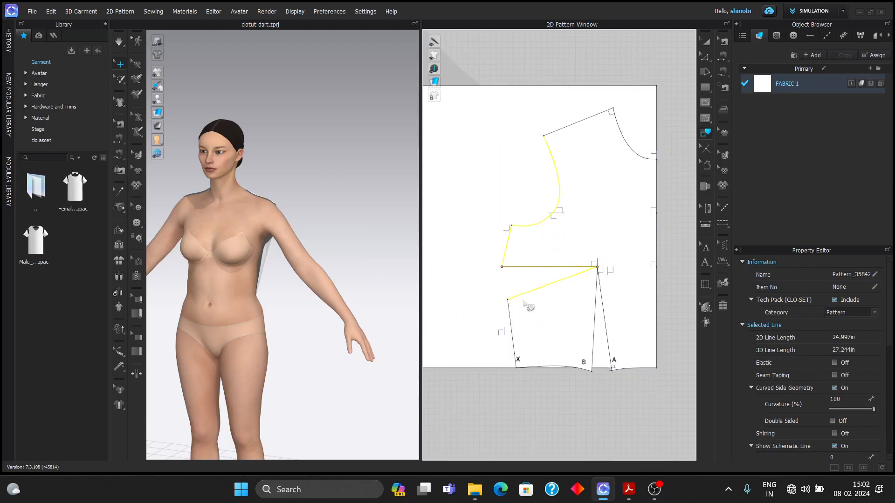
shift+click(588, 118)
key(Return)
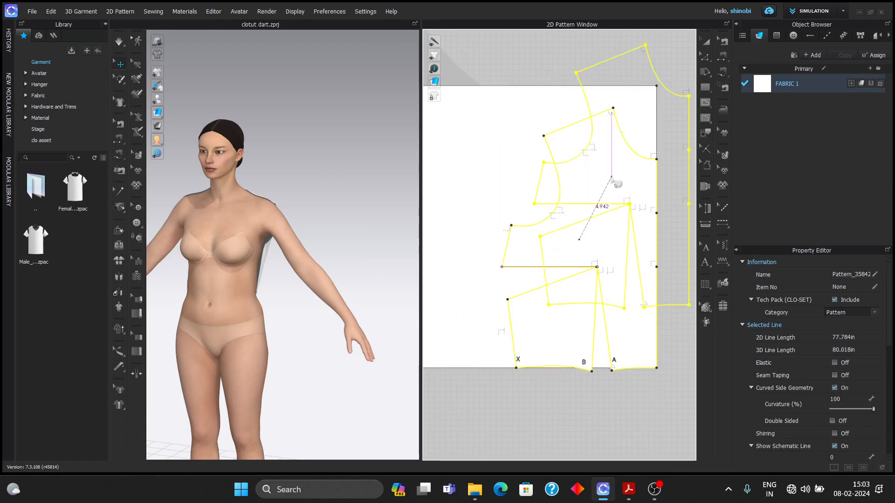
scroll(613, 175, down, 8)
click(559, 264)
Position the traced front bodice piece on the avatar silhouette beside the back bodice pieces
key(a)
drag(559, 263, 537, 192)
scroll(535, 191, up, 4)
middle_drag(642, 211, 653, 234)
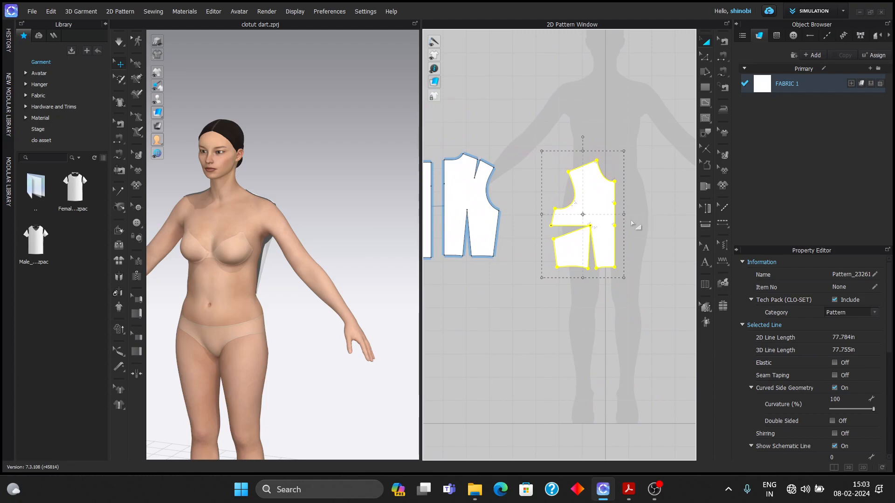
click(640, 219)
Check the waist dart's length in the Edit Dart settings for its two legs, leaving the dart as it is
scroll(596, 239, up, 4)
key(z)
scroll(578, 202, up, 5)
scroll(575, 197, up, 2)
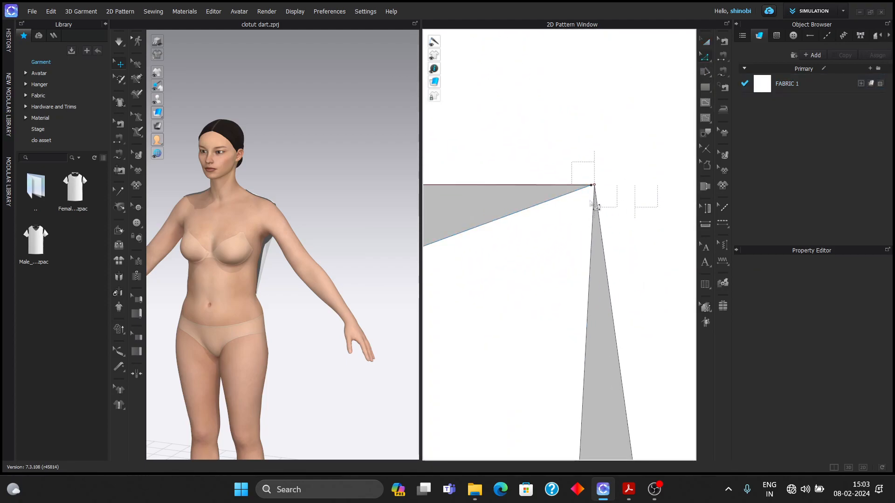
scroll(599, 234, down, 6)
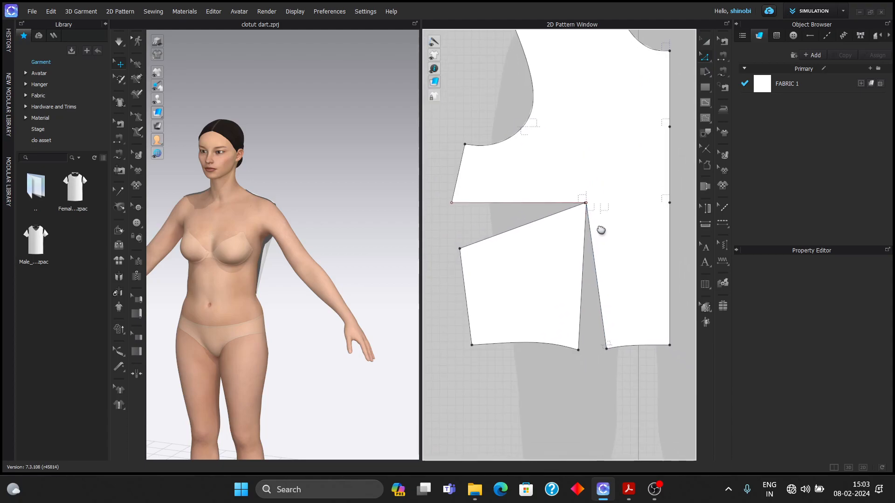
click(578, 264)
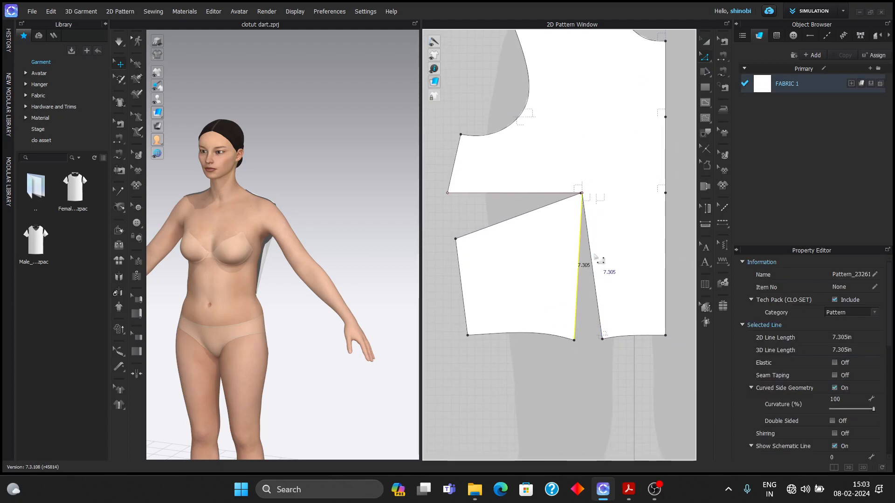
shift+click(592, 259)
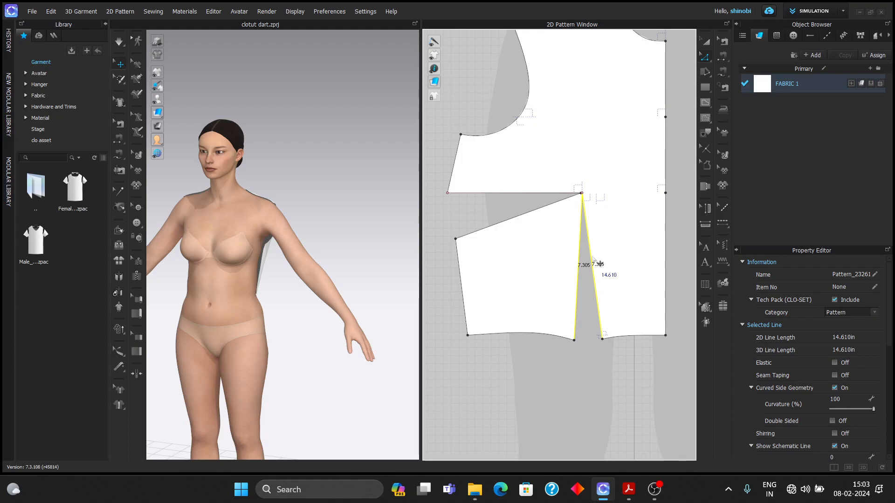
right_click(592, 258)
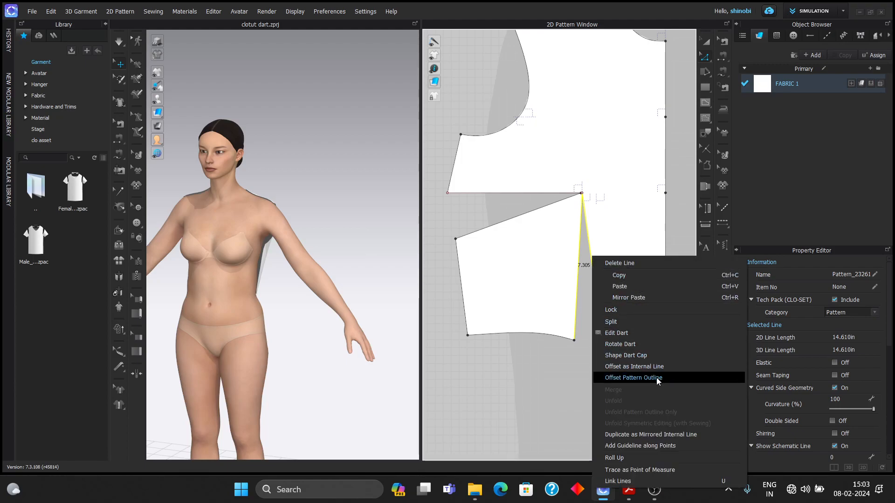
click(628, 332)
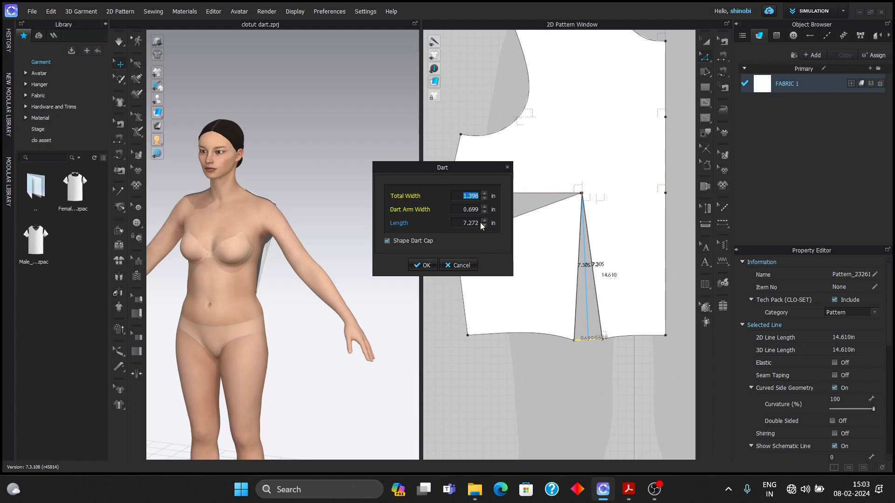
click(463, 267)
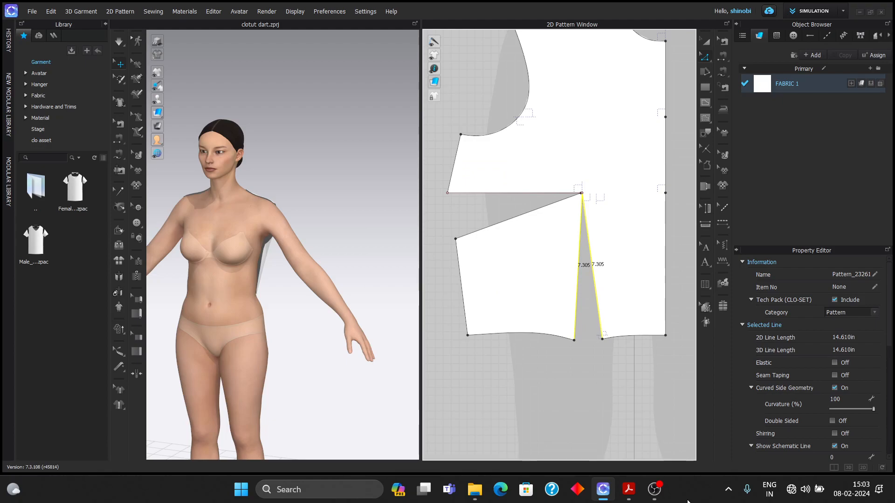
Calculate 7.272 minus 0.75 in Calculator for the waist dart length, and return to the pattern
key(XF86Calculator)
text(7.)
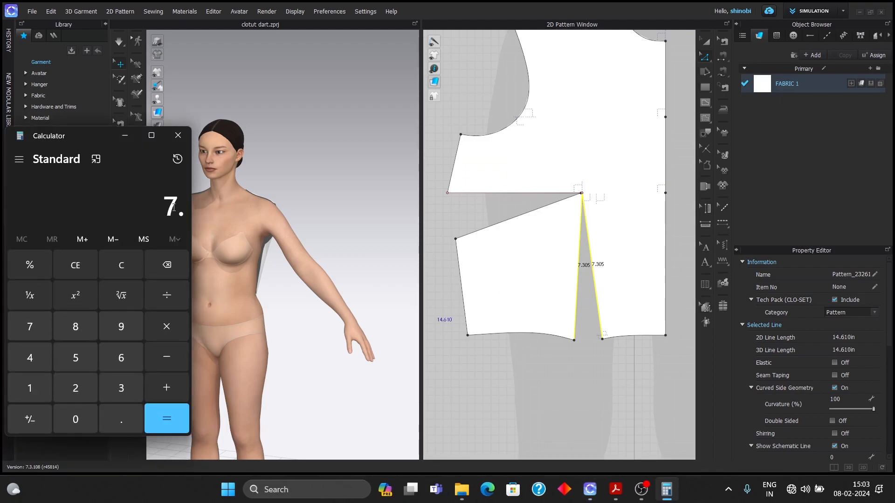
text(272 - 0.75)
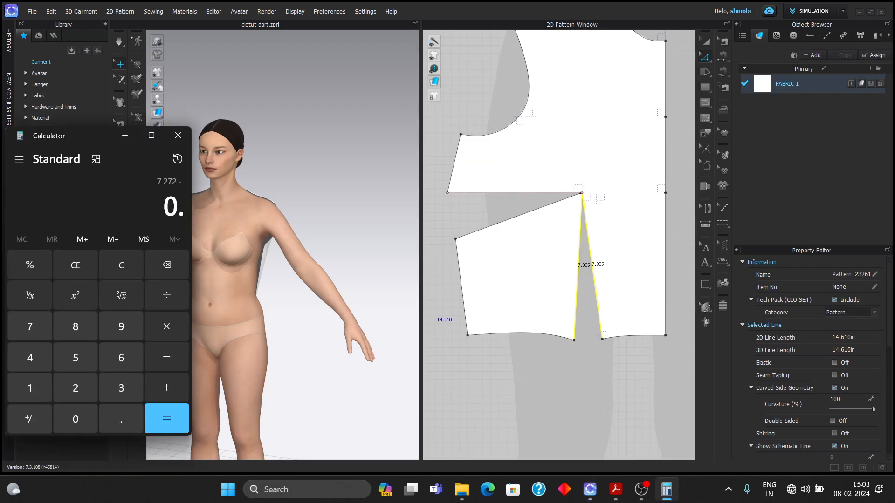
key(Return)
click(125, 137)
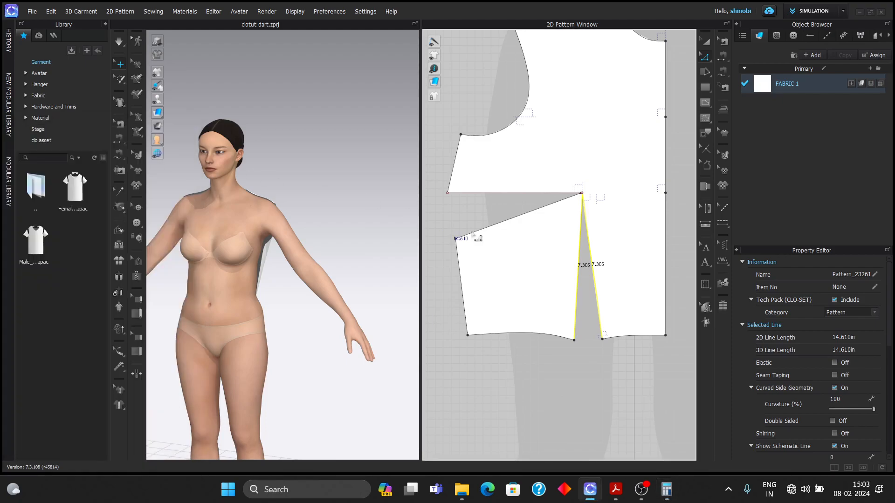
Set the waist dart's length to 6.522 in with Shape Dart Cap enabled, and complete the dart cap
right_click(589, 258)
click(625, 334)
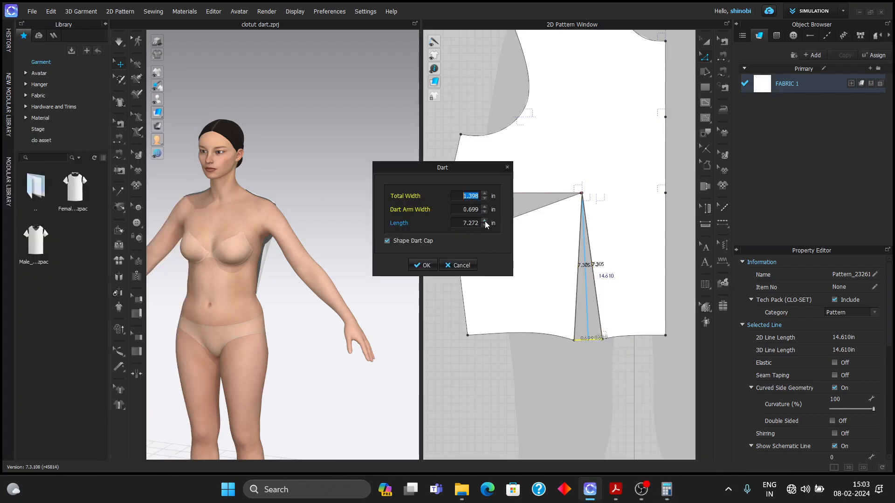
double_click(478, 223)
text(6.5)
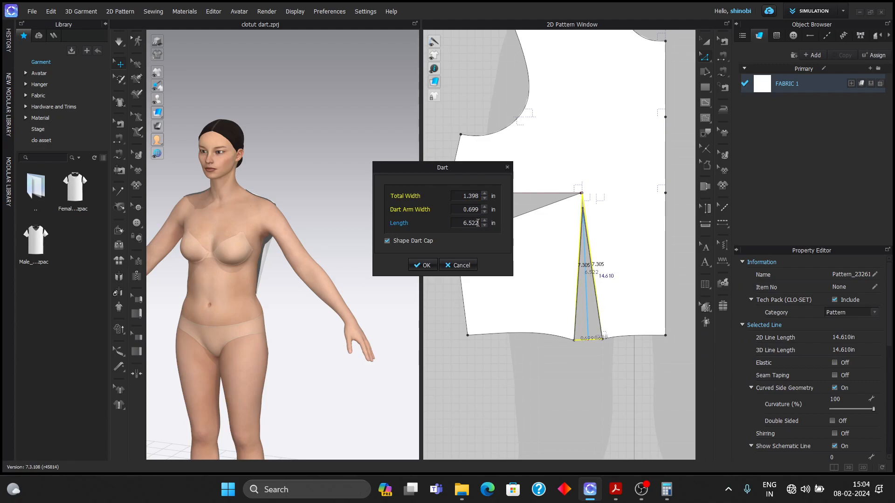
click(421, 265)
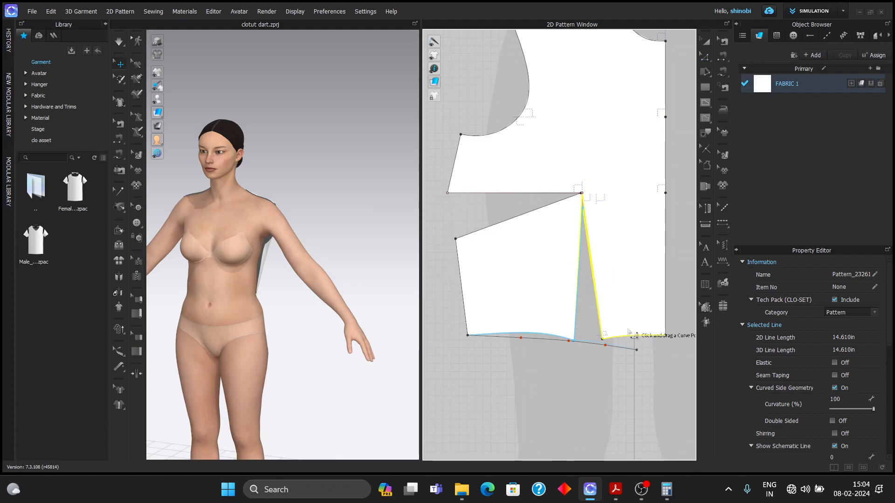
key(Return)
Move the side dart's tip point onto the inner end of the horizontal line above it
drag(602, 212, 621, 212)
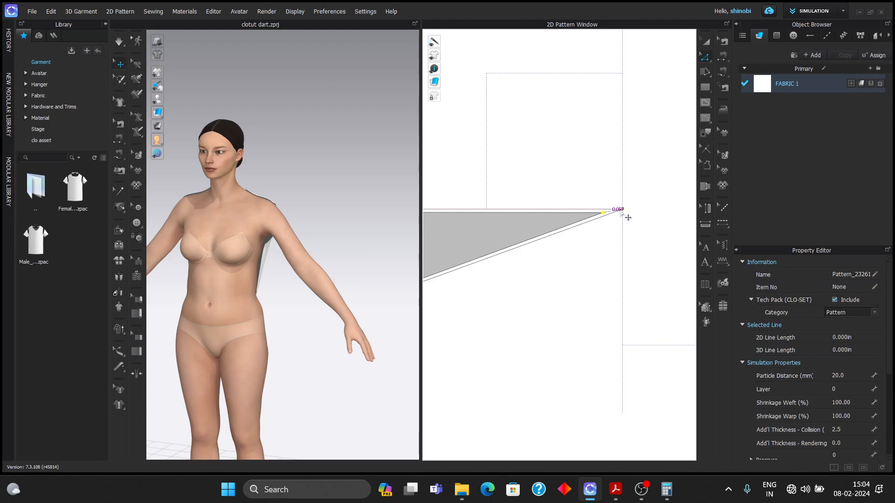
scroll(628, 209, down, 9)
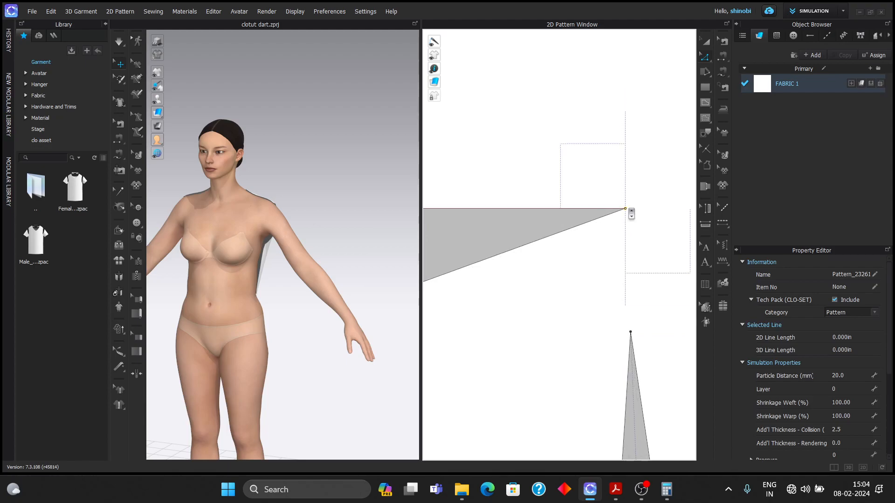
scroll(629, 216, down, 4)
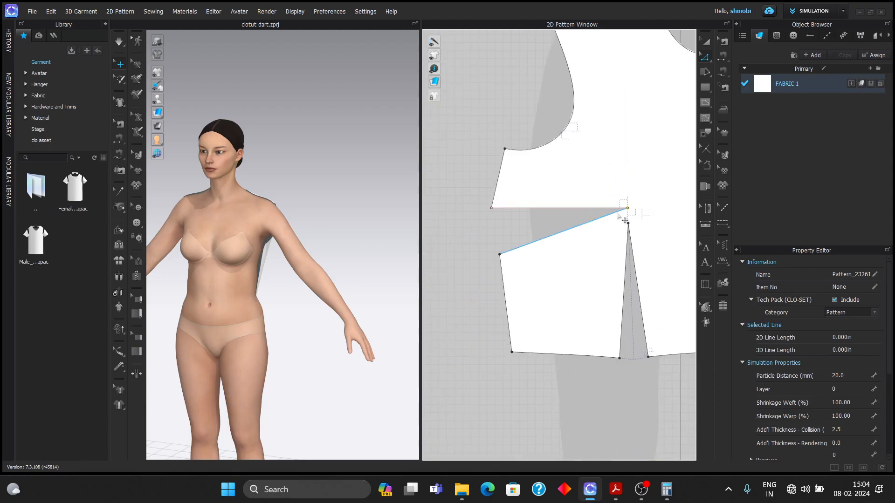
Select both legs of the side dart and check the dart's length
click(611, 215)
scroll(619, 219, up, 5)
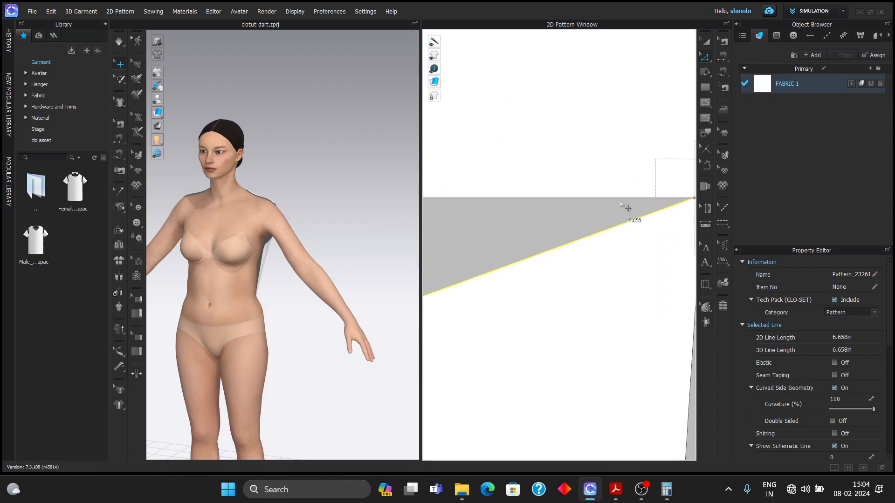
shift+click(621, 199)
shift+click(632, 217)
right_click(631, 221)
key(Escape)
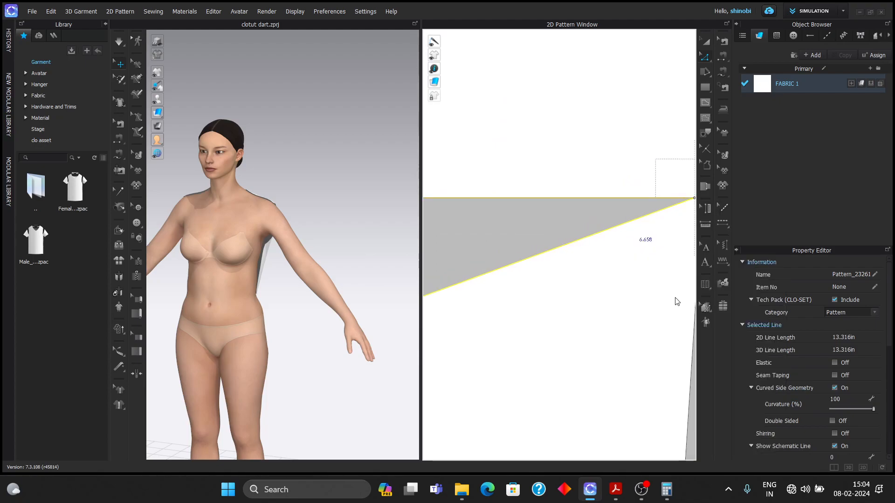
Calculate 6.557 minus 0.75 in Calculator for the side dart length
click(667, 489)
text(6.557 - )
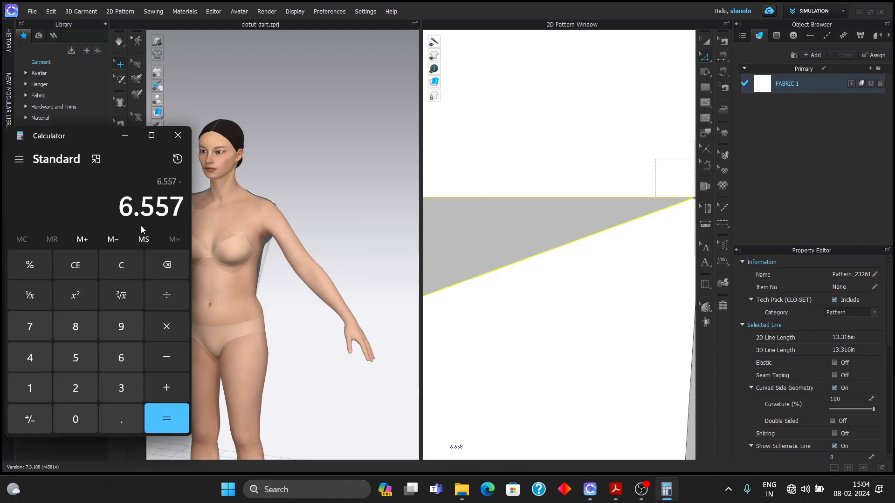
text(0.75)
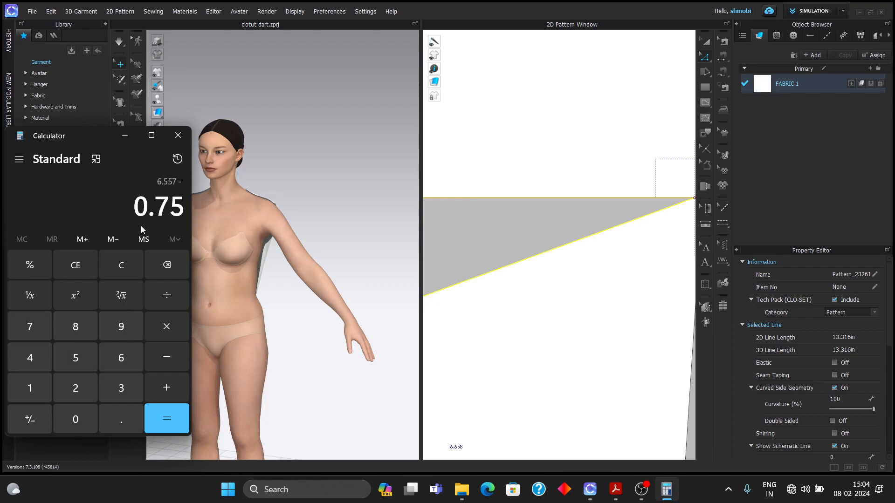
key(Return)
Set the side dart's length to 5.807 in with Shape Dart Cap enabled, and complete the dart cap
right_click(545, 227)
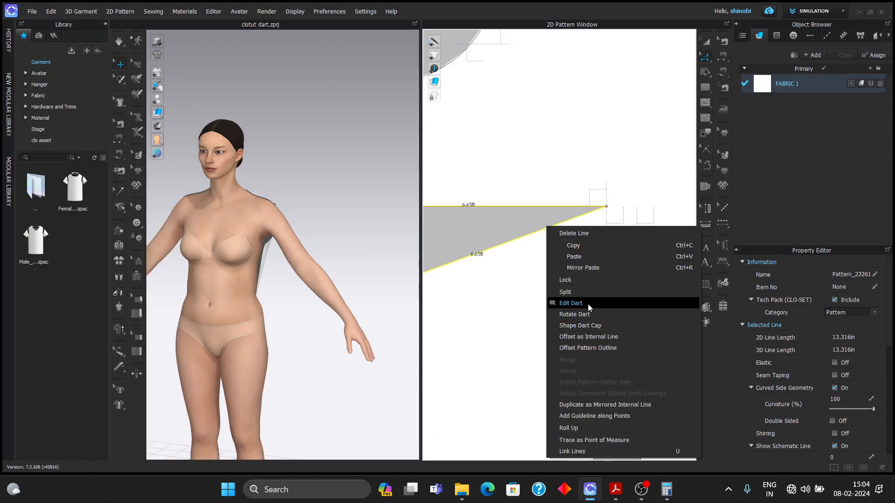
click(588, 304)
text(5)
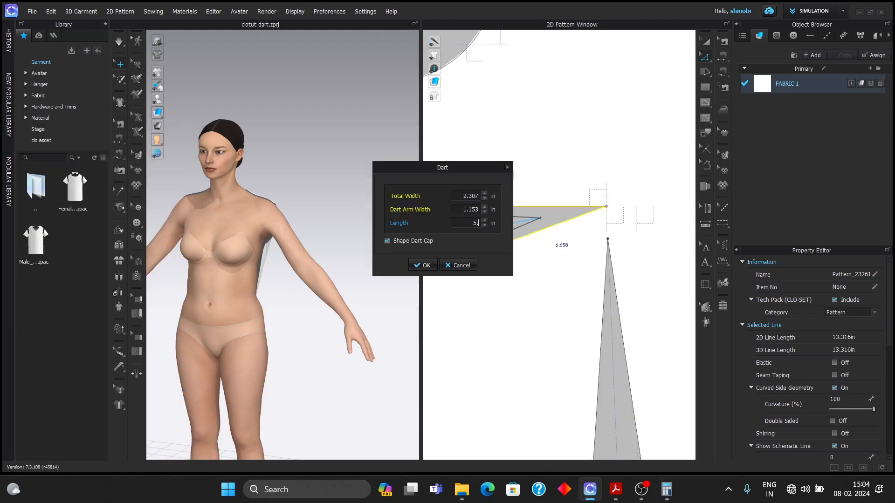
text(.807)
key(Return)
scroll(547, 237, down, 4)
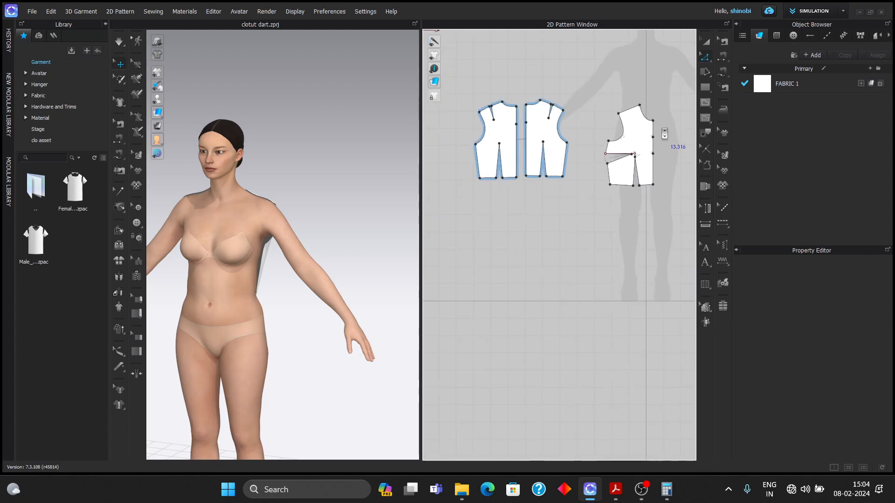
Sew the back bodice side seam to the two front side seam segments above and below the side dart
scroll(539, 155, up, 3)
scroll(532, 252, down, 3)
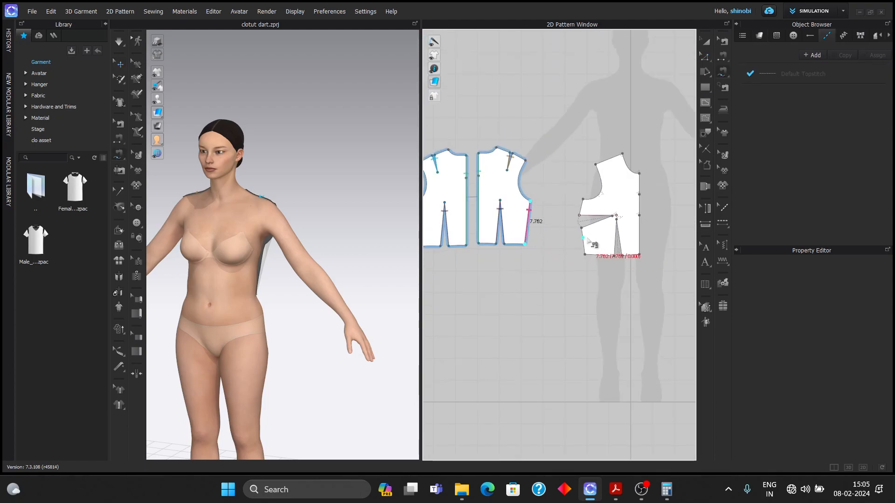
shift+click(582, 199)
shift+click(579, 215)
shift+click(581, 228)
shift+click(585, 255)
Sew the front waist dart closed and join the front shoulder to the back shoulder on both sides of its dart
click(618, 230)
click(596, 165)
click(496, 148)
click(525, 160)
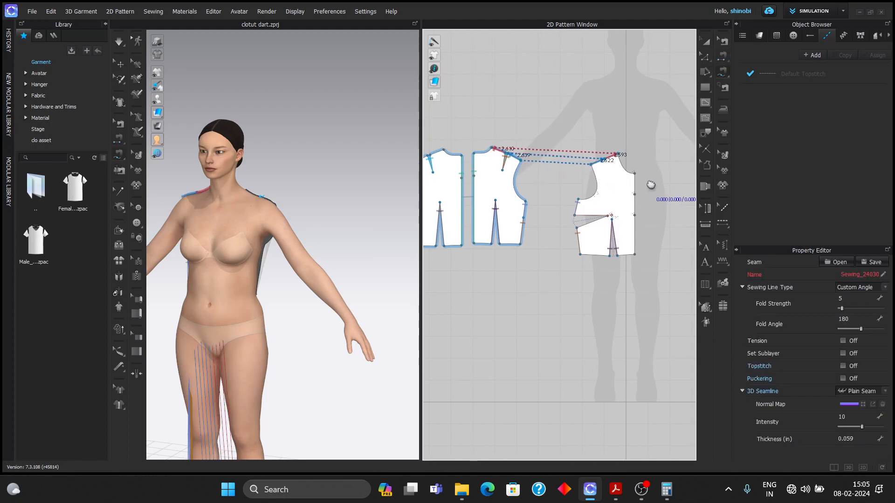
Create a symmetric copy of the front bodice with sewing, place it beside the original, and sew the center front edges together
key(a)
right_click(601, 181)
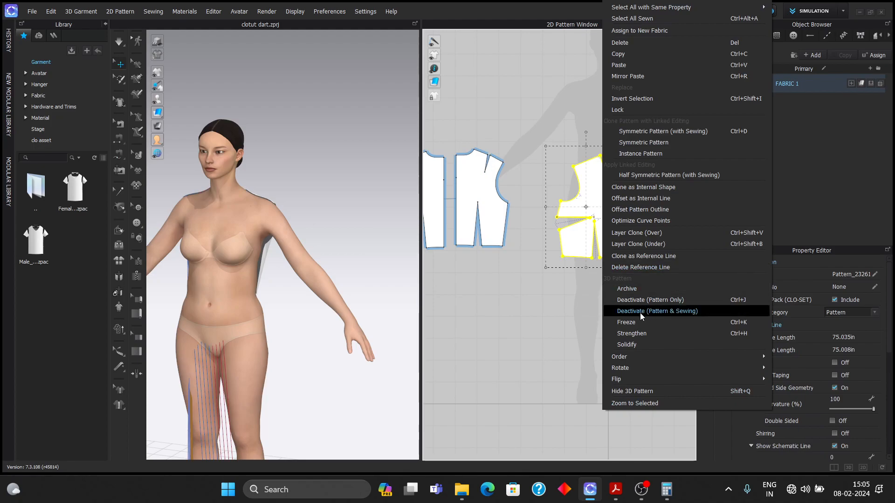
click(669, 131)
click(658, 208)
click(626, 121)
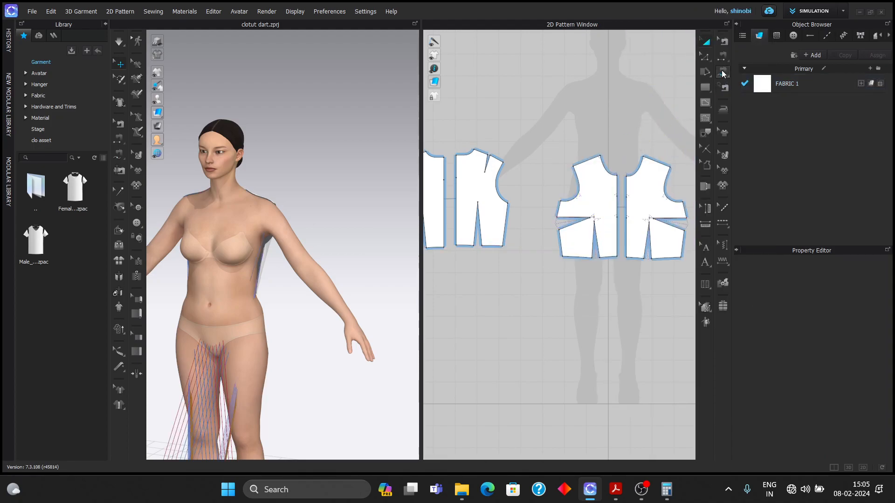
click(723, 71)
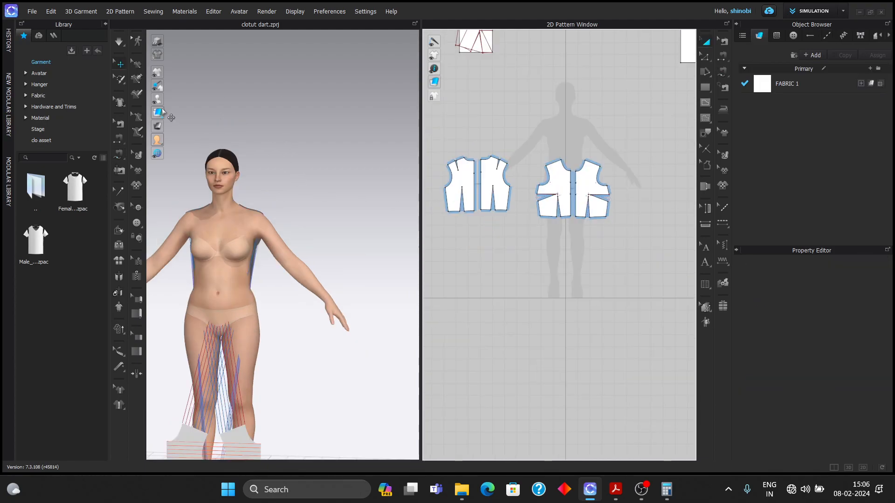
Show the avatar's arrangement points and arrange the two front bodice halves over the front of the torso
mouse_move(158, 100)
click(185, 100)
middle_drag(267, 212, 307, 188)
scroll(270, 230, up, 3)
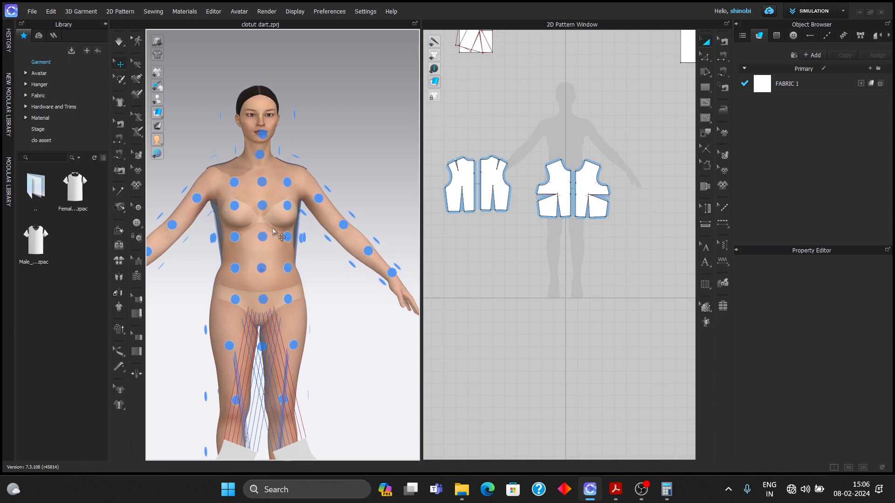
click(572, 186)
click(231, 212)
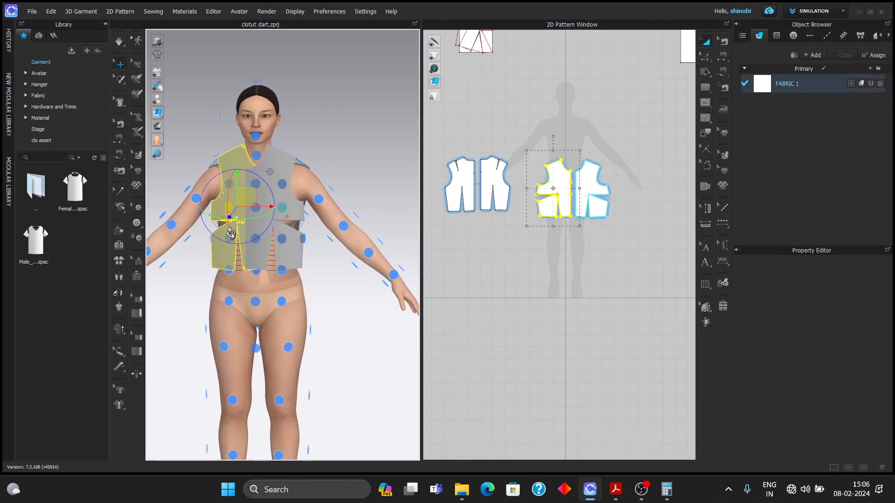
click(296, 214)
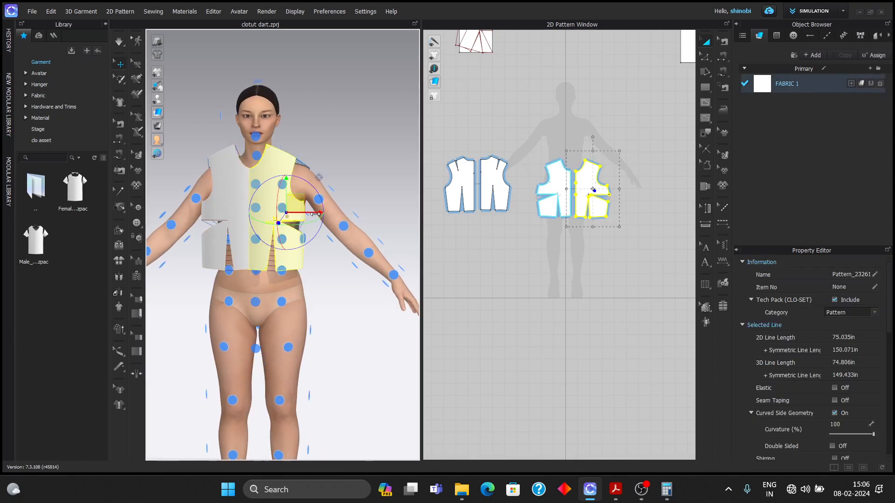
Sew the front bodice's side dart closed and simulate the garment on the avatar
key(space)
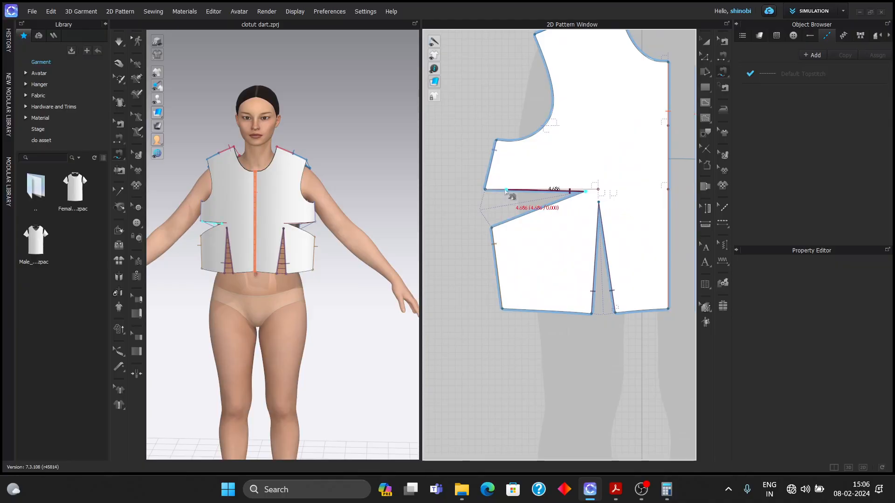
click(586, 198)
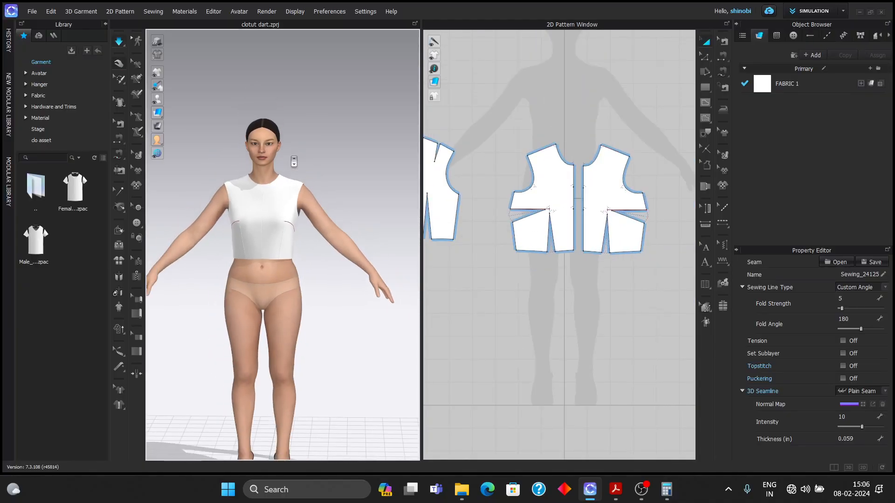
right_drag(347, 161, 314, 164)
scroll(274, 189, up, 3)
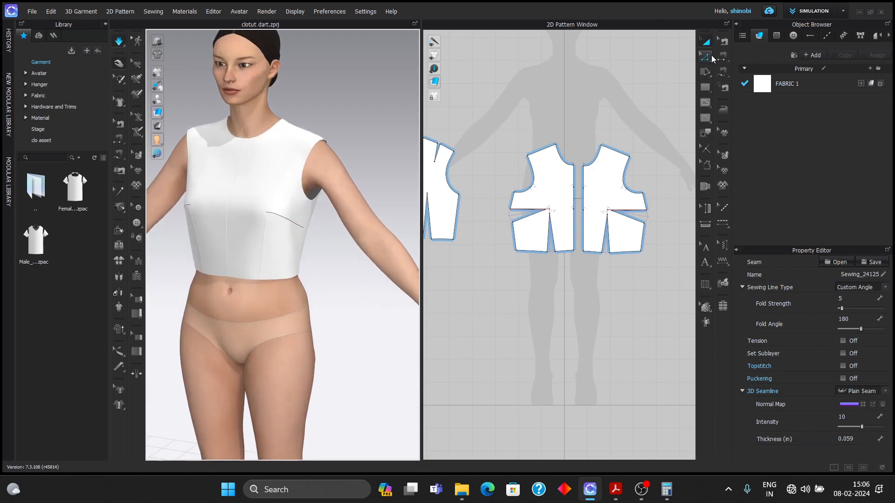
Remove the leftover internal line along the upper edge of the front bodice's side dart
key(z)
scroll(617, 223, up, 6)
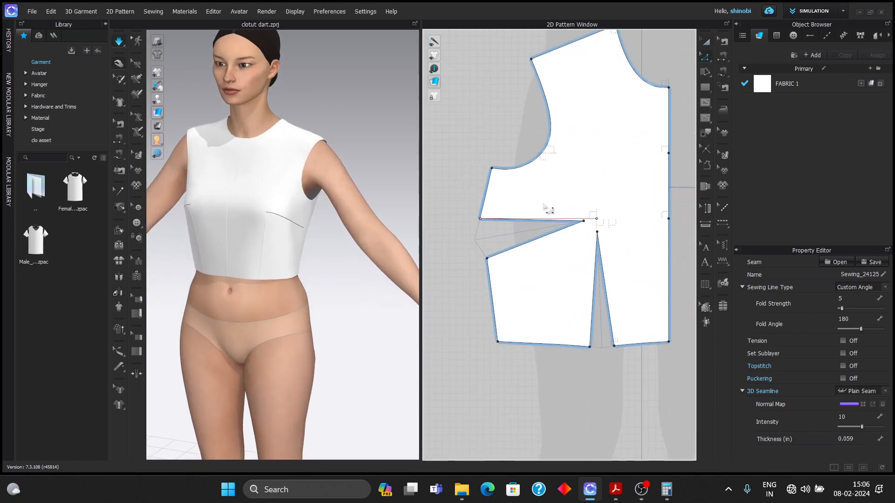
scroll(620, 223, down, 6)
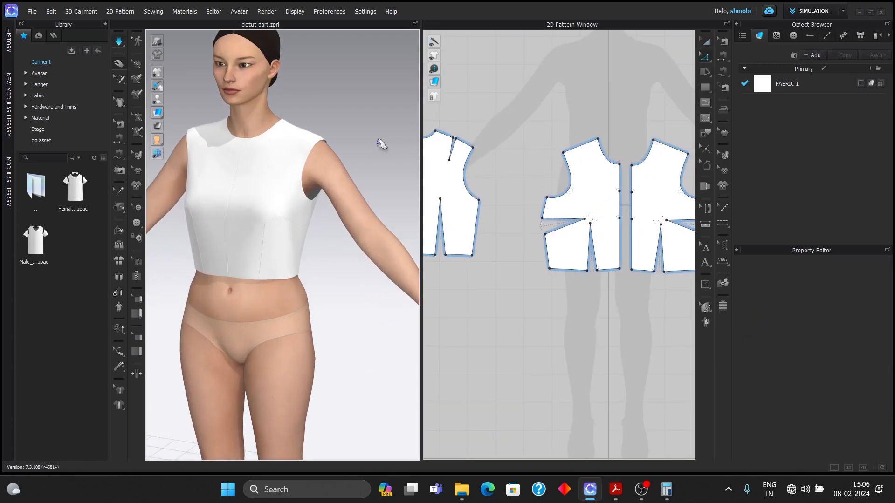
Examine the fit and dart seams of the simulated bodice on the avatar from several angles
scroll(368, 148, down, 3)
right_drag(359, 152, 317, 150)
scroll(260, 210, up, 5)
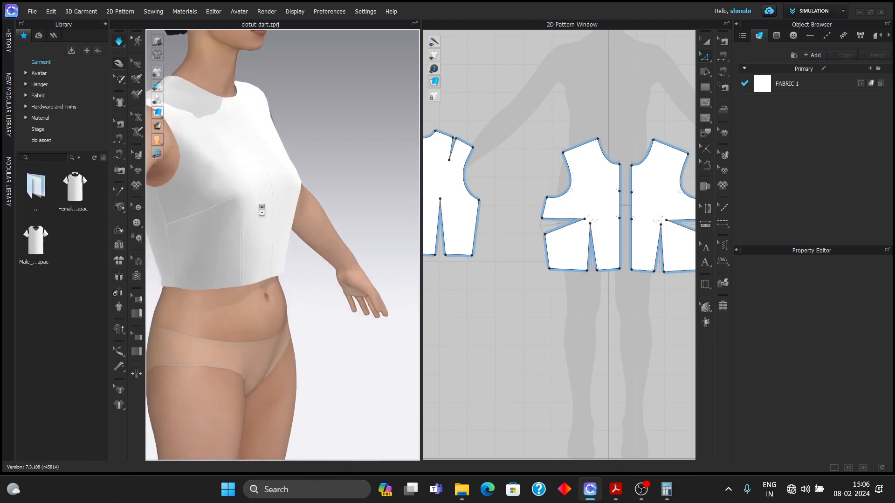
right_drag(295, 201, 195, 193)
click(227, 152)
click(325, 152)
click(326, 137)
click(334, 150)
click(325, 123)
click(215, 151)
click(224, 137)
scroll(303, 163, down, 2)
right_drag(308, 168, 481, 188)
scroll(373, 188, up, 3)
right_drag(373, 188, 340, 194)
click(211, 151)
click(344, 119)
right_drag(343, 120, 313, 180)
scroll(313, 181, up, 2)
Delete both front bodice pieces from the pattern layout
key(8)
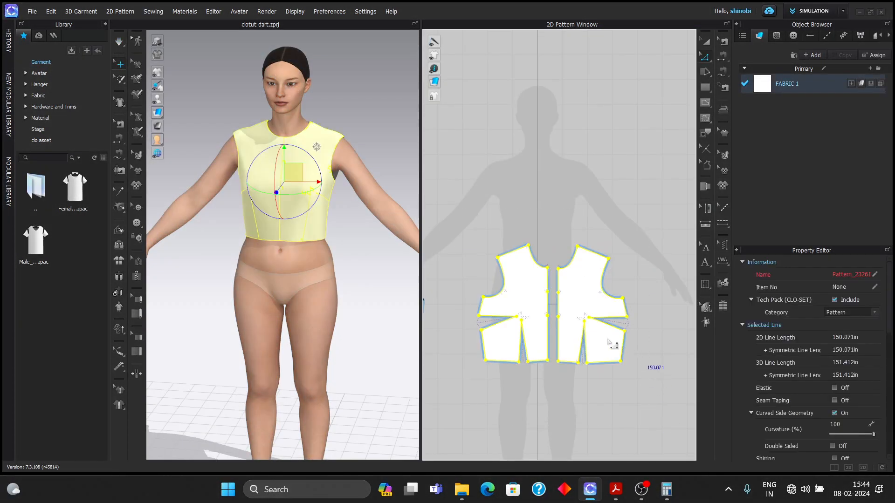
key(Delete)
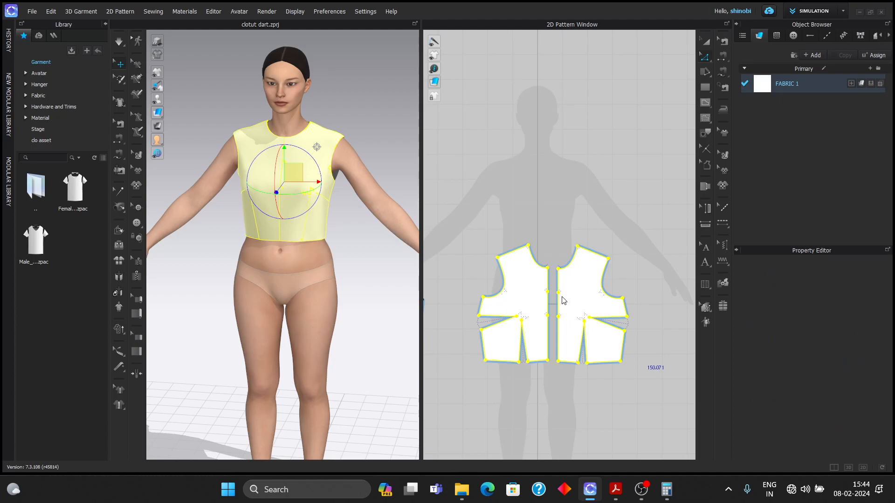
scroll(571, 303, down, 4)
middle_drag(600, 281, 482, 330)
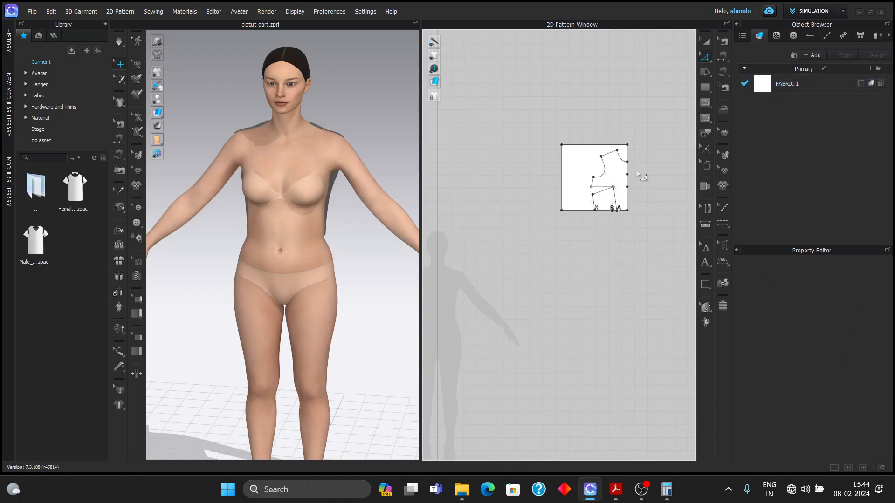
Trace the front bodice outline with its waist and side darts from the block as a separate pattern piece below it
scroll(639, 175, up, 5)
click(517, 328)
shift+click(661, 280)
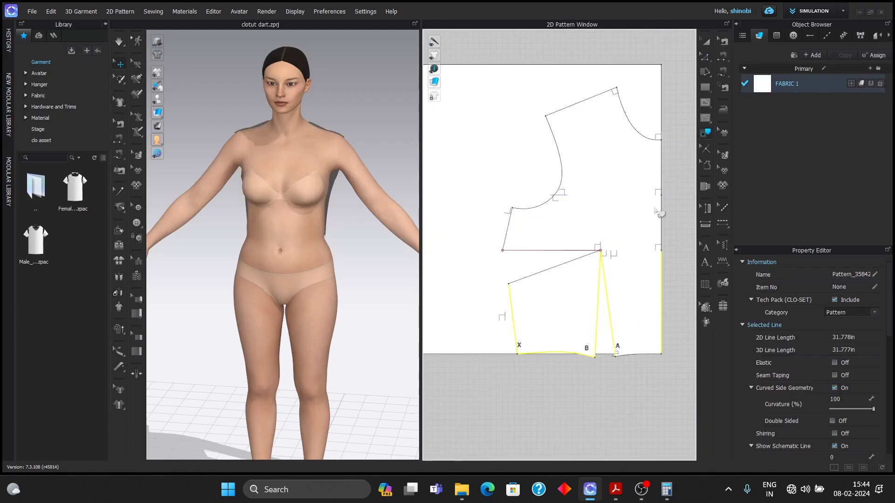
shift+click(561, 154)
scroll(593, 262, up, 5)
shift+click(588, 255)
scroll(641, 298, down, 7)
scroll(635, 295, down, 6)
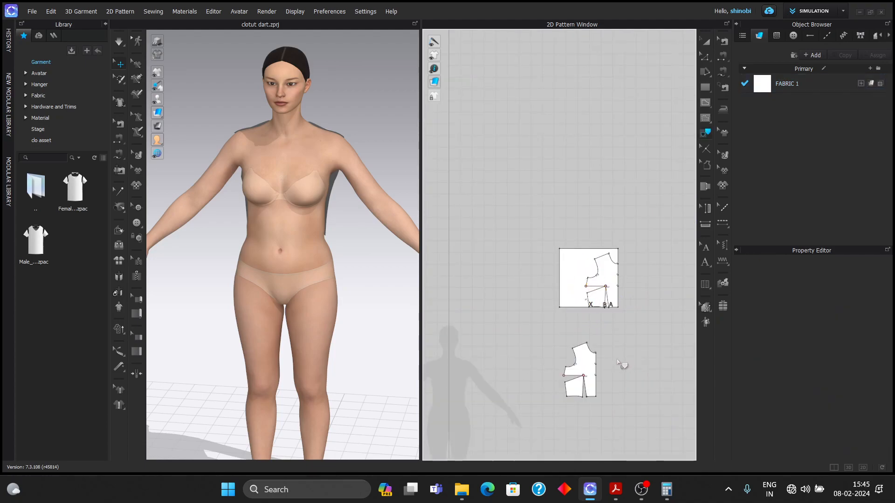
Look up 7.272 minus 0.75 in Calculator's history and set the waist dart's length to 6.522 in with Shape Dart Cap enabled
scroll(619, 365, up, 6)
click(599, 303)
right_click(615, 304)
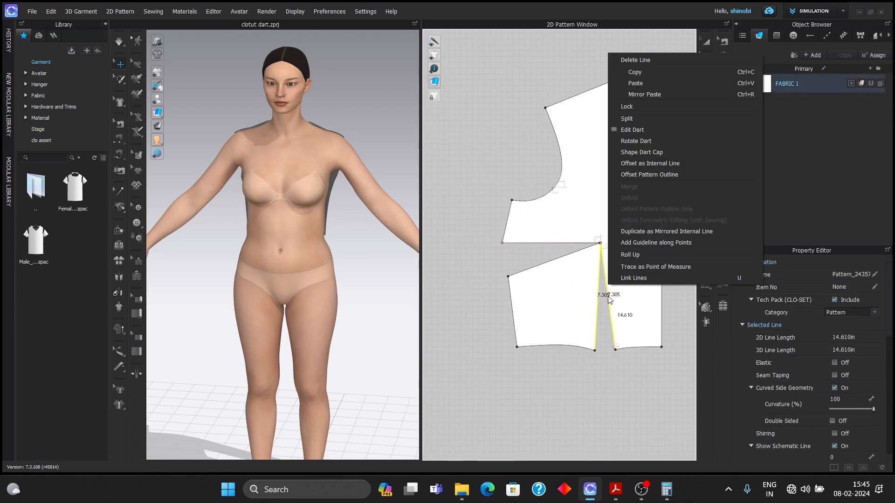
click(627, 140)
click(667, 489)
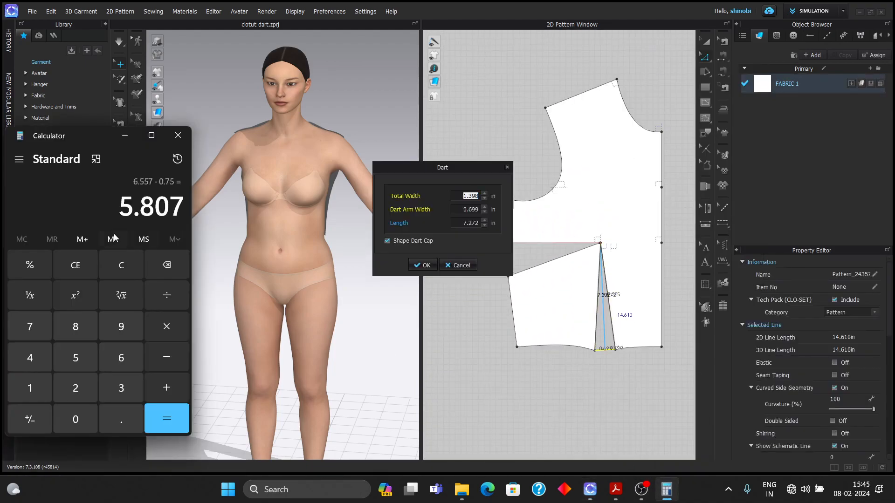
click(178, 159)
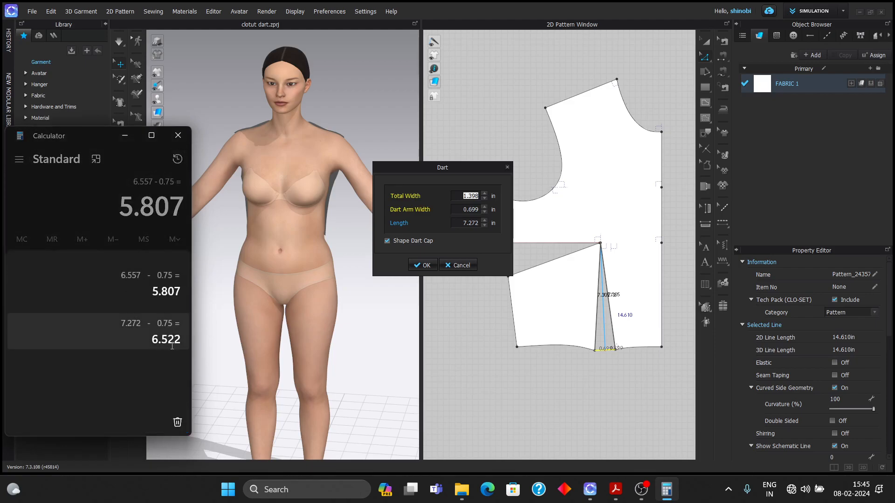
click(125, 135)
text(6.5)
key(Return)
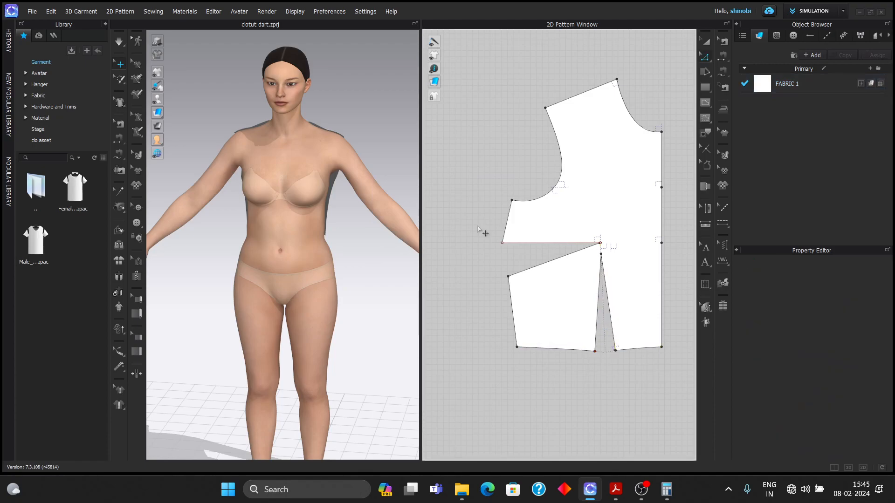
Move the side dart's tip onto the inner end of the horizontal internal line at the bust point
scroll(606, 247, up, 6)
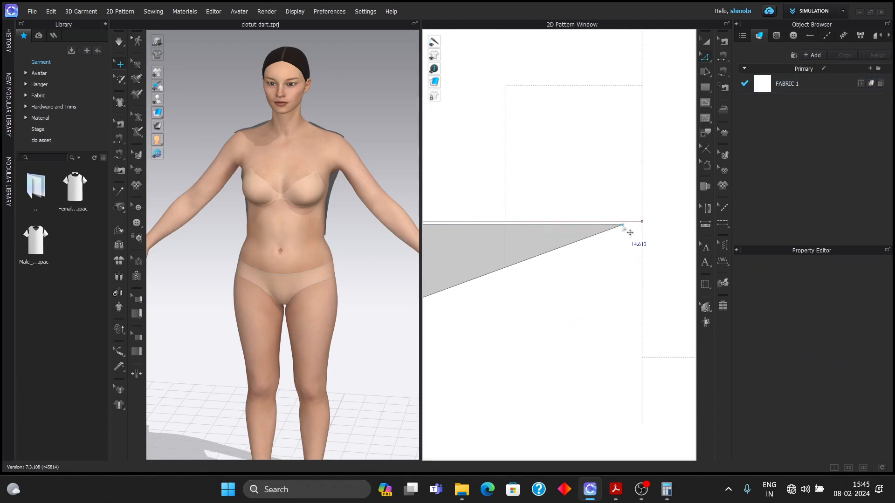
click(637, 225)
scroll(647, 232, down, 5)
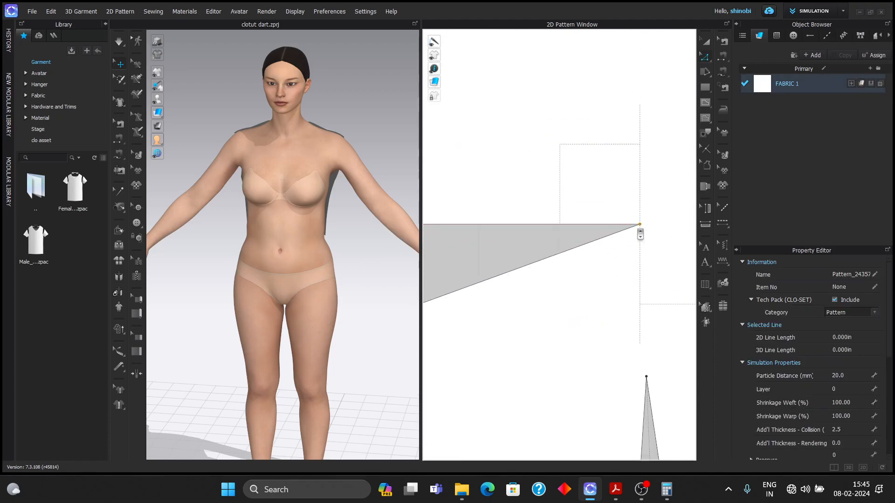
Set the side dart's length to 5.807 in with Shape Dart Cap enabled, using the result kept in Calculator, and complete the dart cap
click(620, 290)
click(620, 282)
click(630, 299)
shift+click(619, 291)
right_click(618, 290)
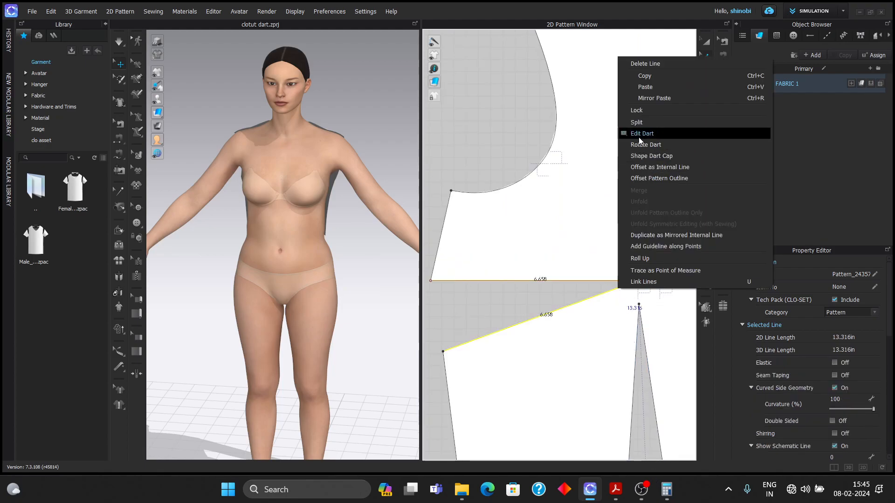
click(639, 136)
click(666, 489)
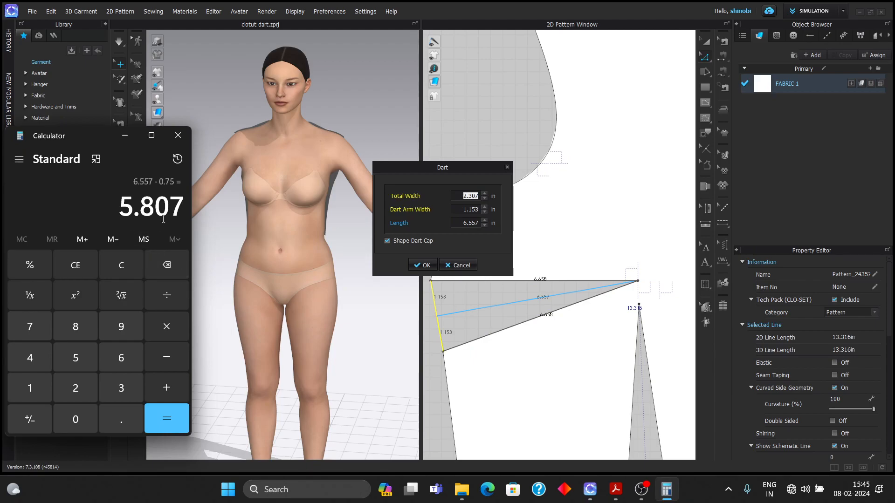
click(121, 135)
text(5.807)
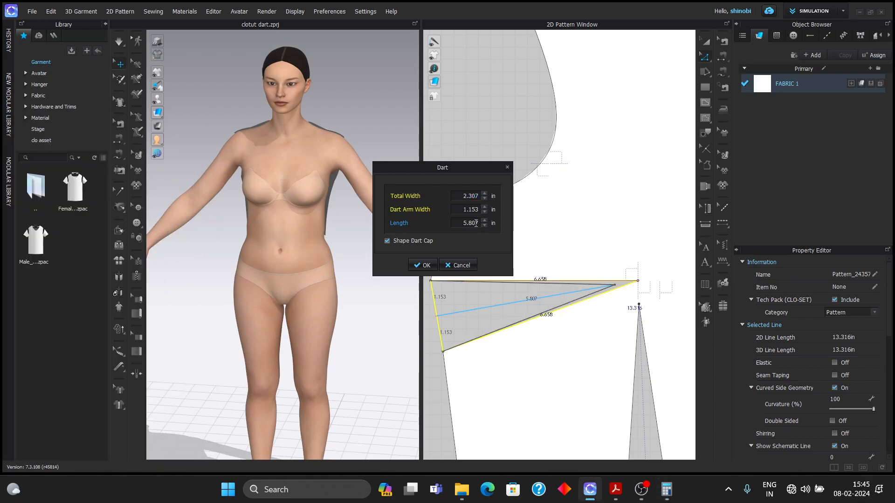
key(Return)
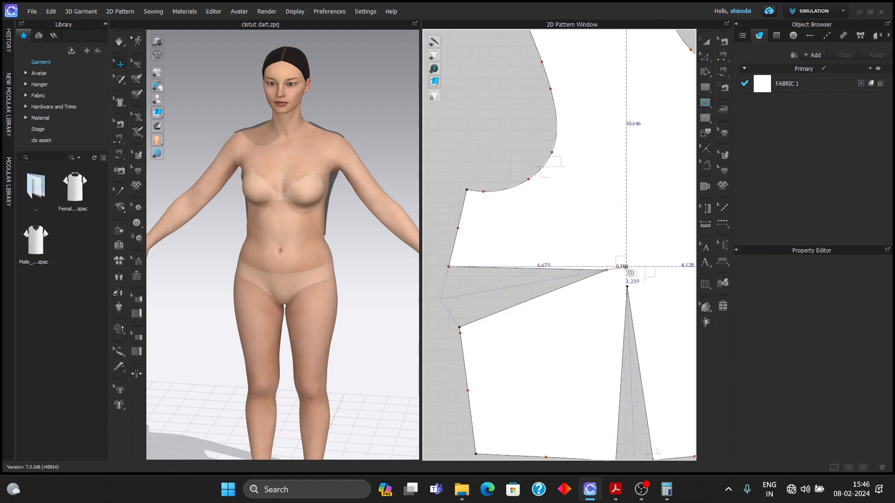
Draw a 0.75 in internal line from the side dart's tip to the bust point
double_click(627, 266)
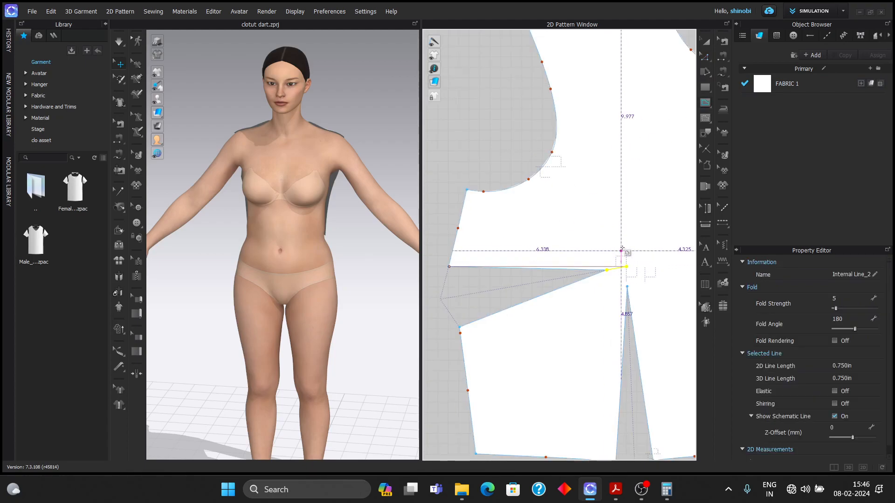
key(z)
key(Escape)
scroll(621, 192, down, 3)
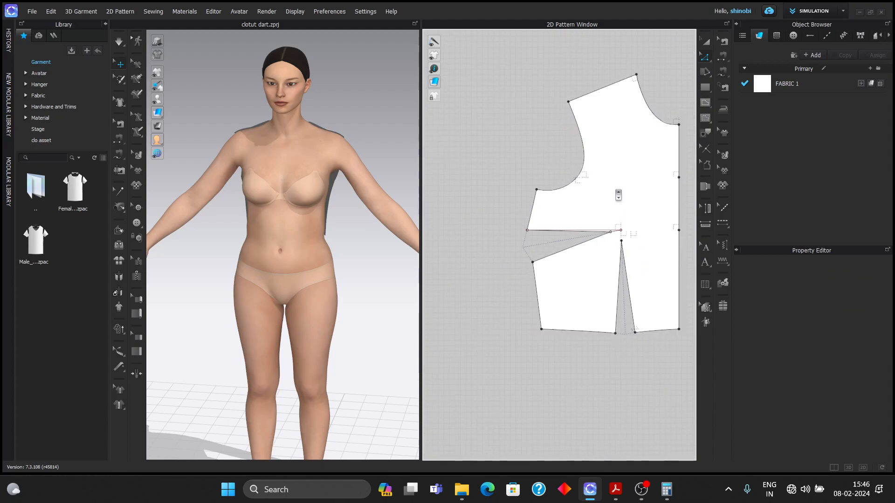
Split the front shoulder line uniformly into 2 segments
right_drag(627, 196, 606, 217)
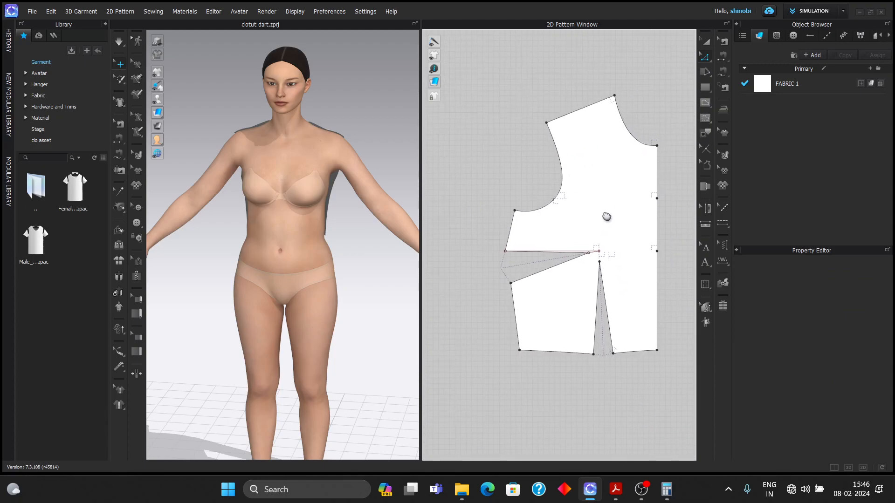
right_click(587, 116)
click(608, 173)
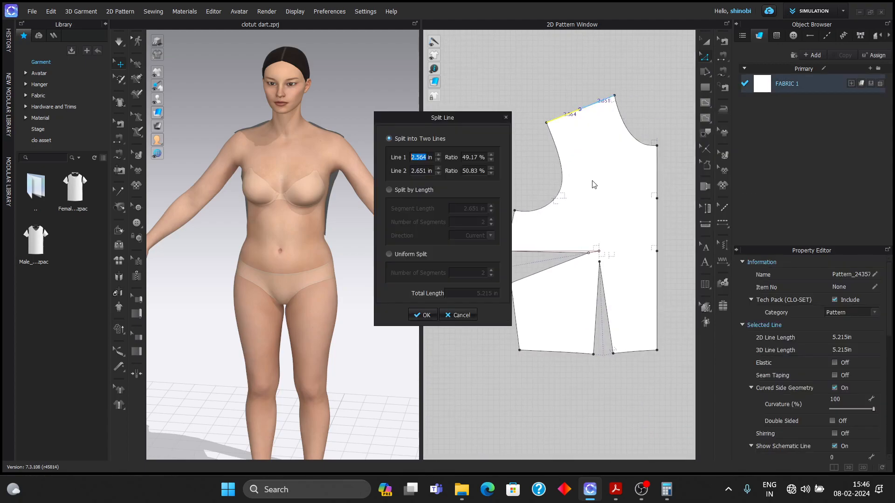
click(388, 255)
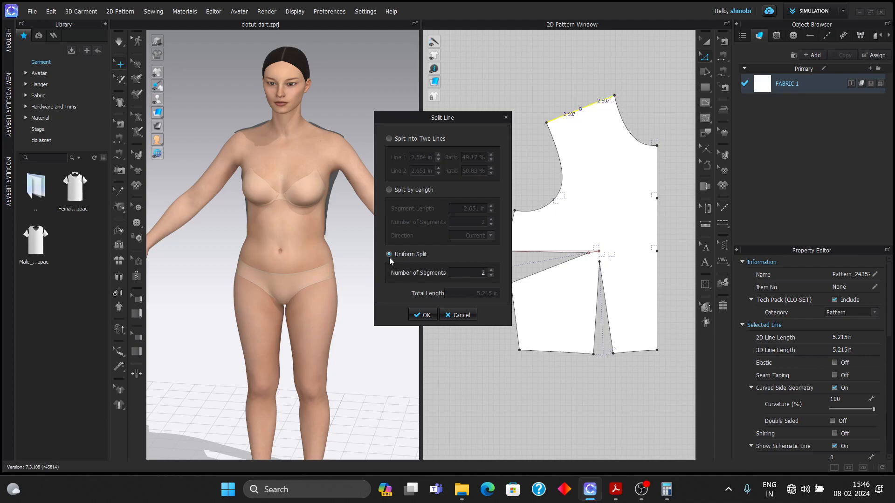
click(423, 315)
click(585, 103)
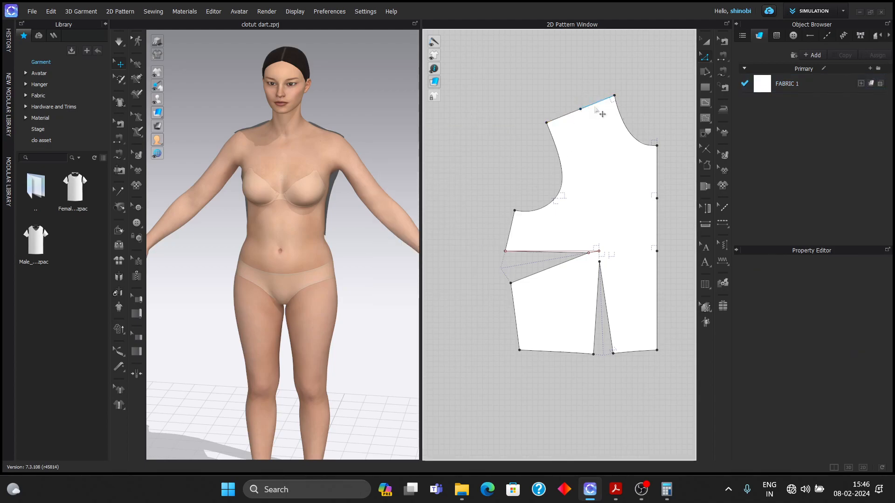
Draw a straight internal line from the shoulder's midpoint to the bust point
click(705, 103)
click(580, 108)
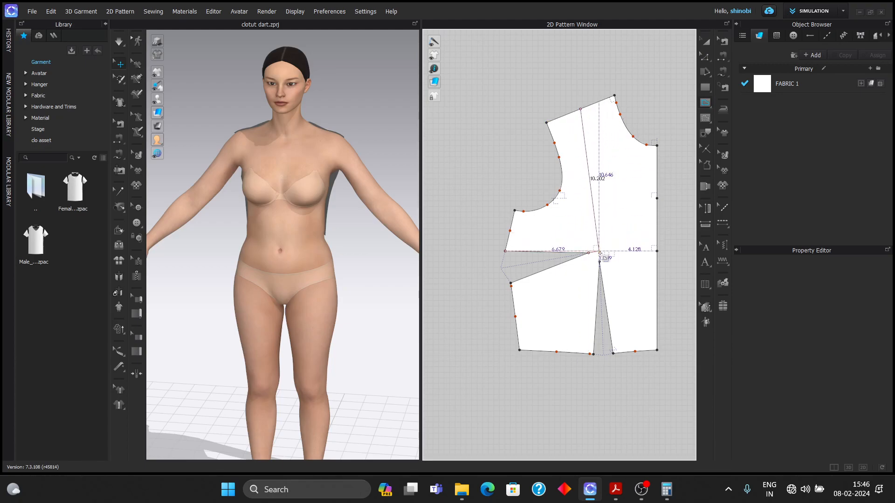
double_click(600, 252)
click(706, 59)
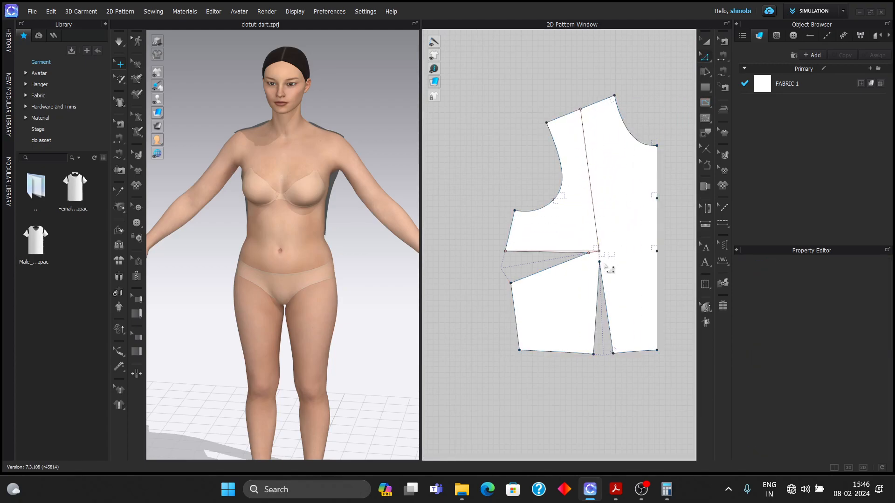
Cut the front pattern along the dart-tip-to-bust-point line and along the line from the shoulder's midpoint to the bust point
scroll(607, 261, up, 6)
right_click(582, 232)
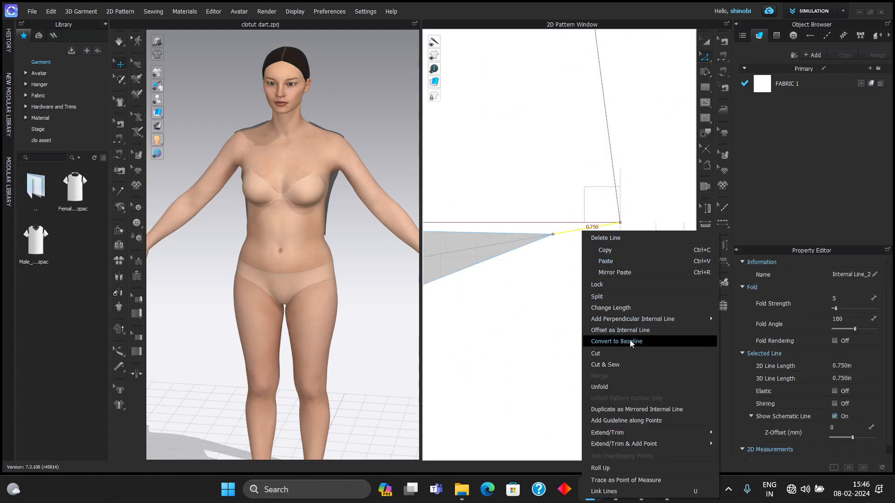
click(621, 353)
scroll(612, 297, down, 6)
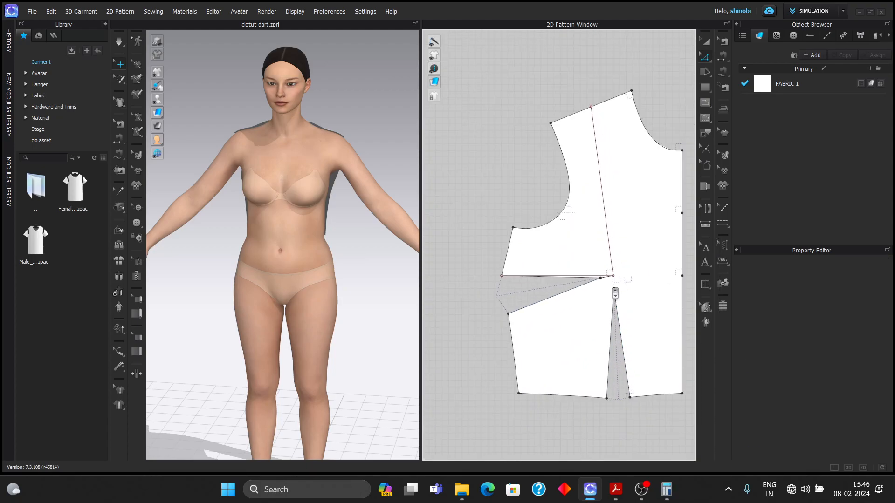
right_click(612, 254)
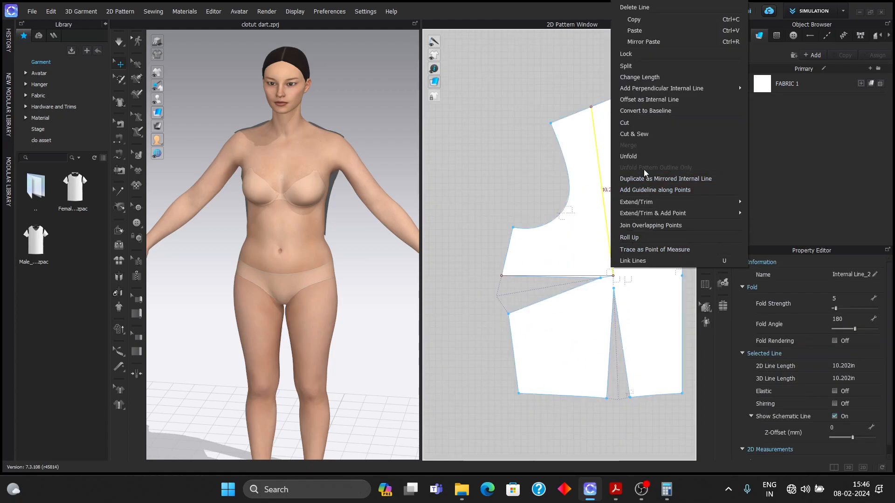
click(645, 111)
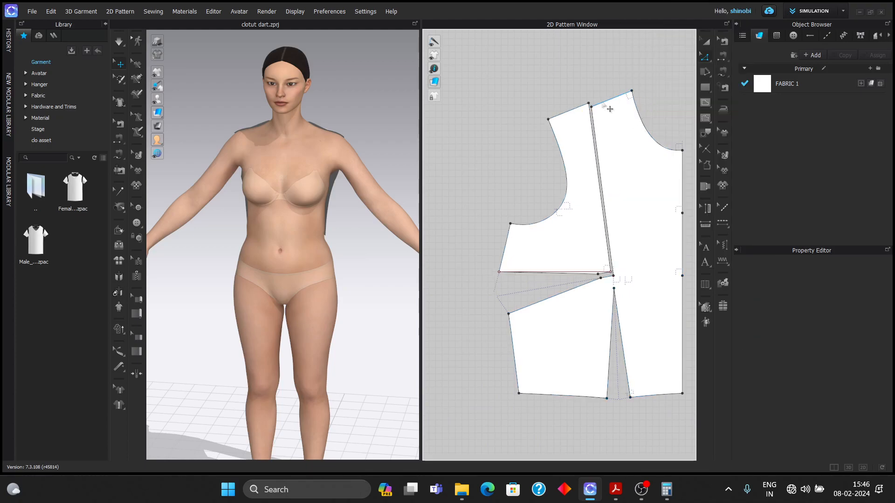
Match up the two short cut edges between the side dart's tip and the bust point, using To Start
scroll(601, 277, up, 8)
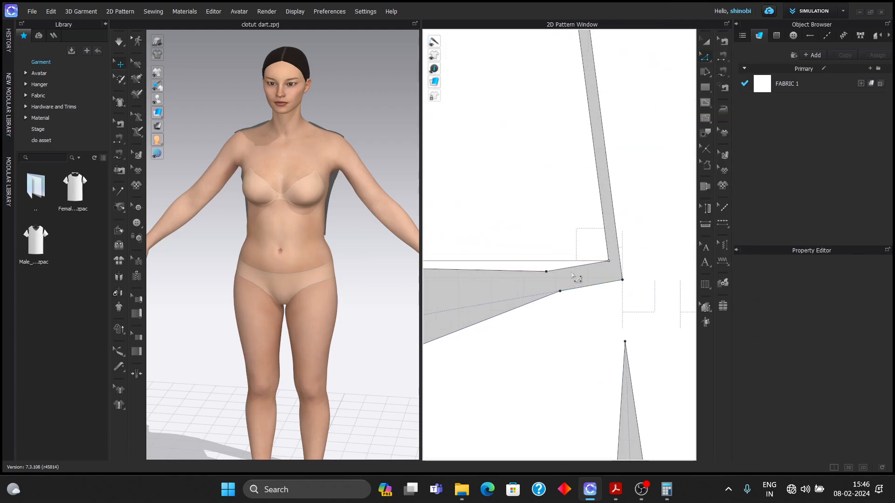
click(576, 268)
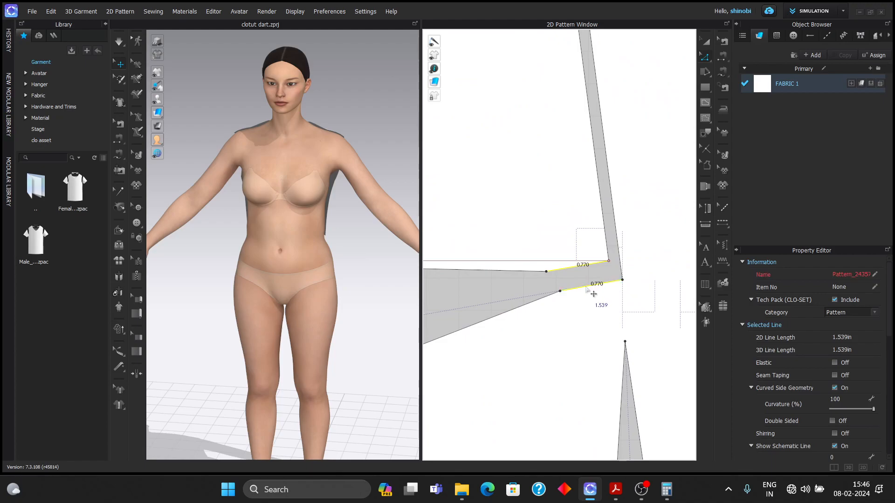
right_click(587, 289)
mouse_move(619, 247)
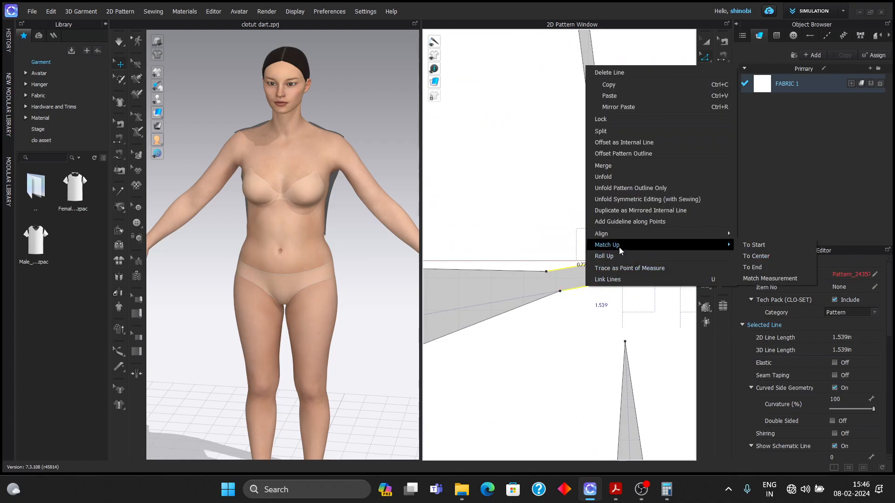
click(752, 245)
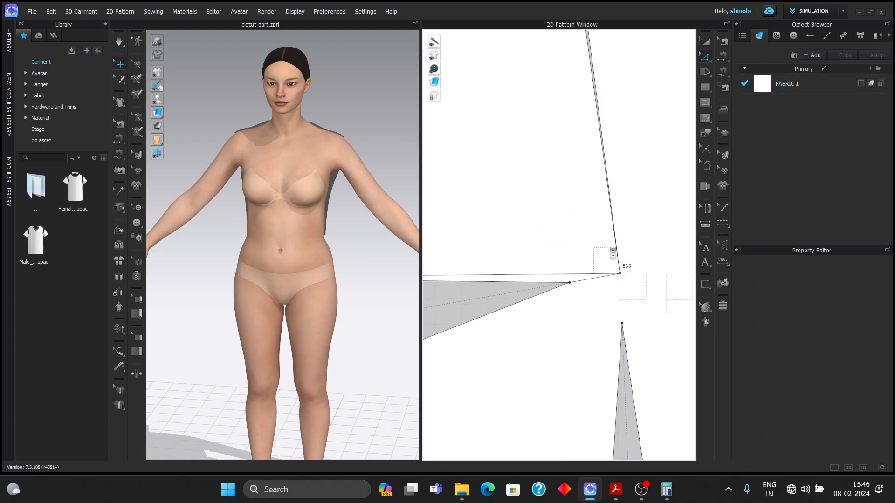
Select the separated armhole piece and place its rotation pivot on the bust point
scroll(611, 251, down, 9)
scroll(591, 207, up, 2)
key(a)
click(578, 154)
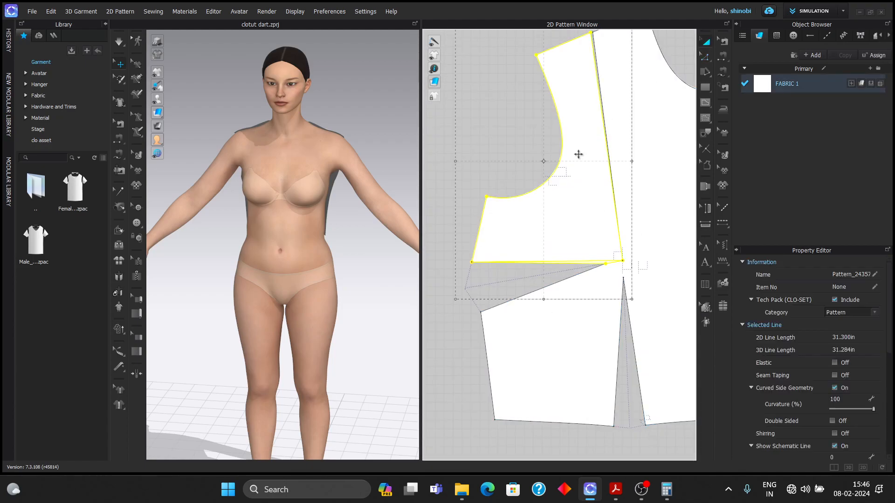
scroll(588, 206, up, 2)
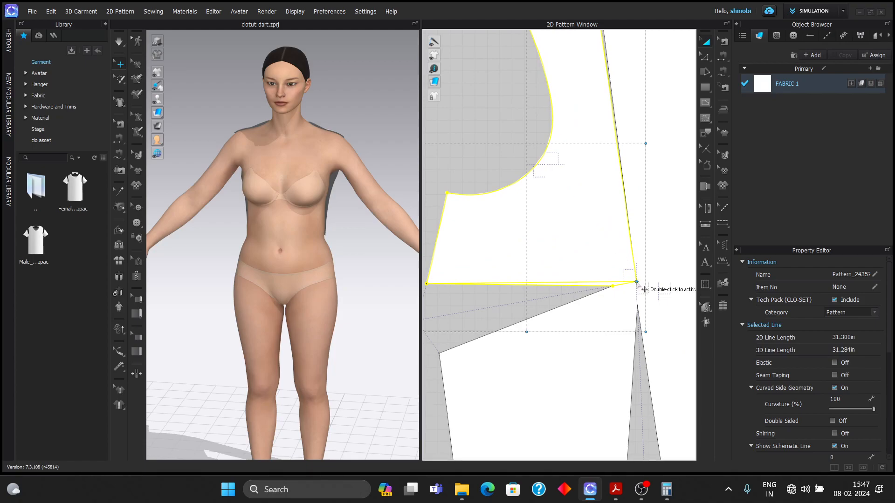
scroll(644, 289, down, 5)
scroll(612, 177, up, 3)
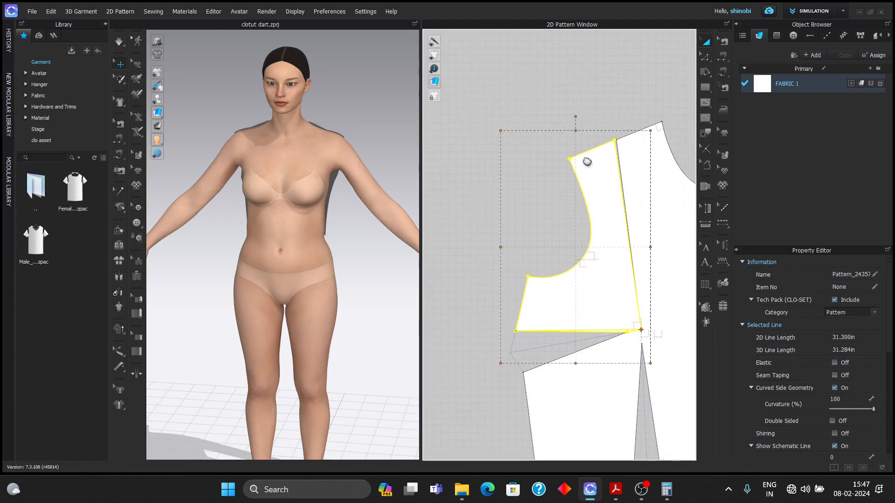
scroll(563, 155, up, 1)
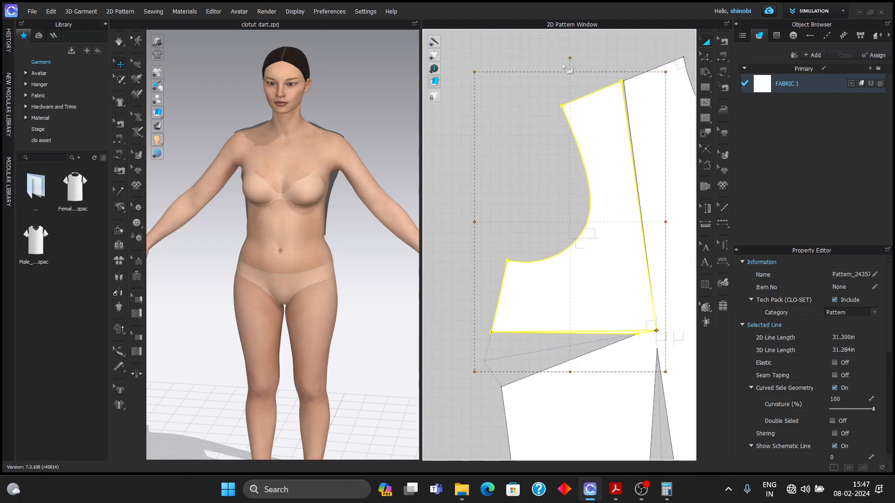
Rotate the armhole piece about the bust point to close the side dart and open a shoulder dart
drag(569, 56, 533, 167)
scroll(530, 410, up, 6)
middle_drag(436, 354, 493, 322)
scroll(494, 318, up, 2)
scroll(497, 295, down, 10)
scroll(505, 162, up, 4)
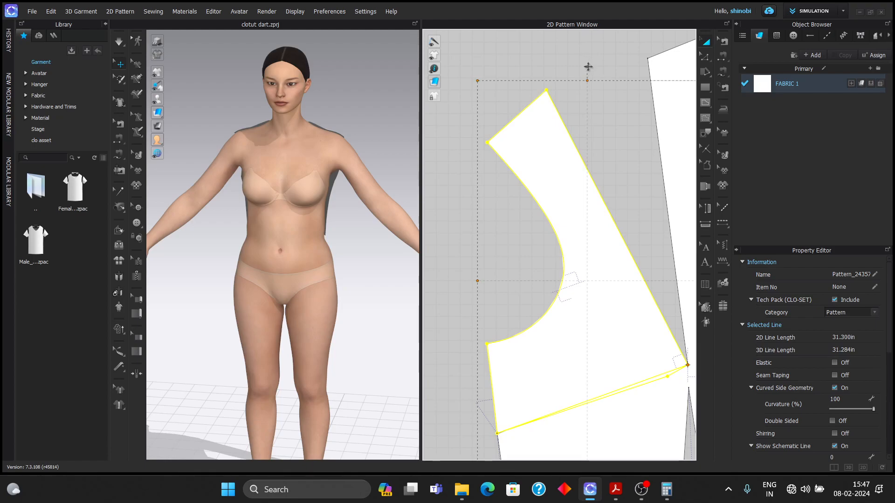
scroll(493, 435, up, 7)
key(ctrl+z)
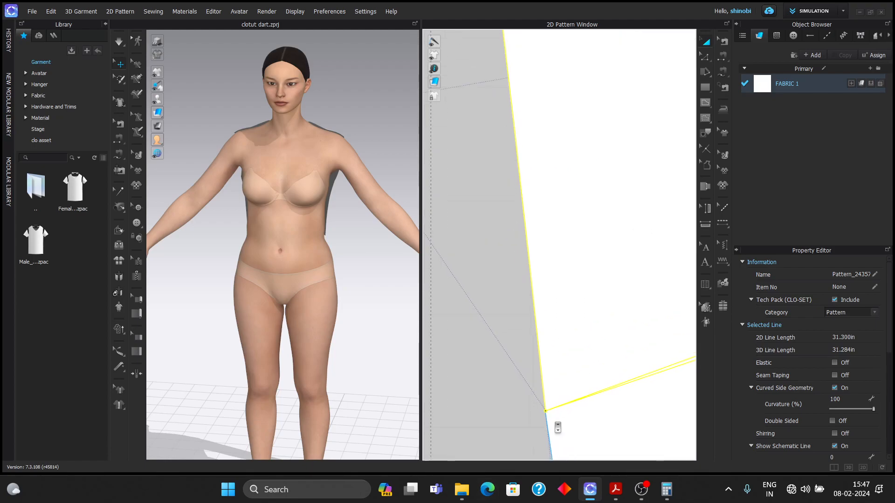
Trace the combined front outline, including the waist and shoulder dart legs, as a new pattern and place it in the free space below
scroll(554, 422, down, 3)
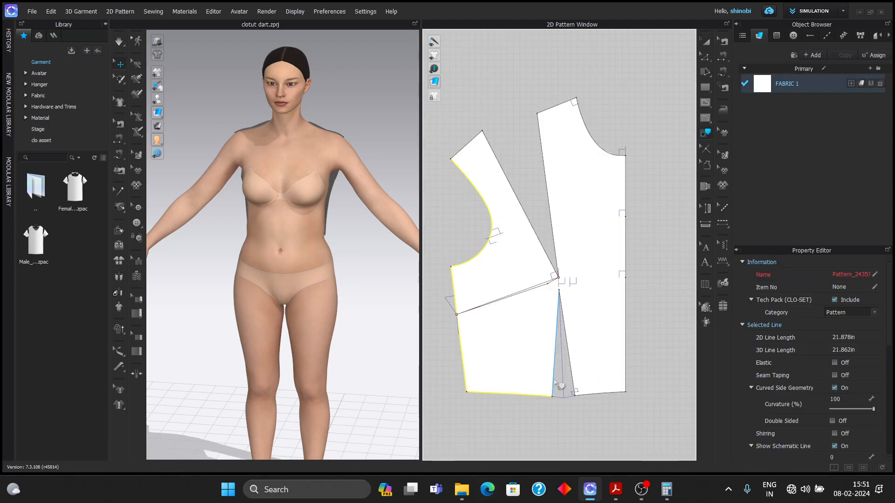
shift+click(572, 376)
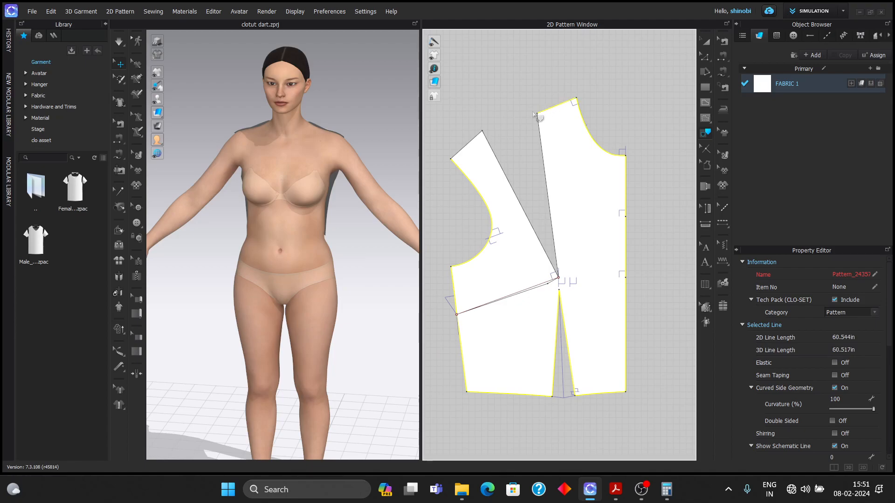
right_click(546, 160)
key(Escape)
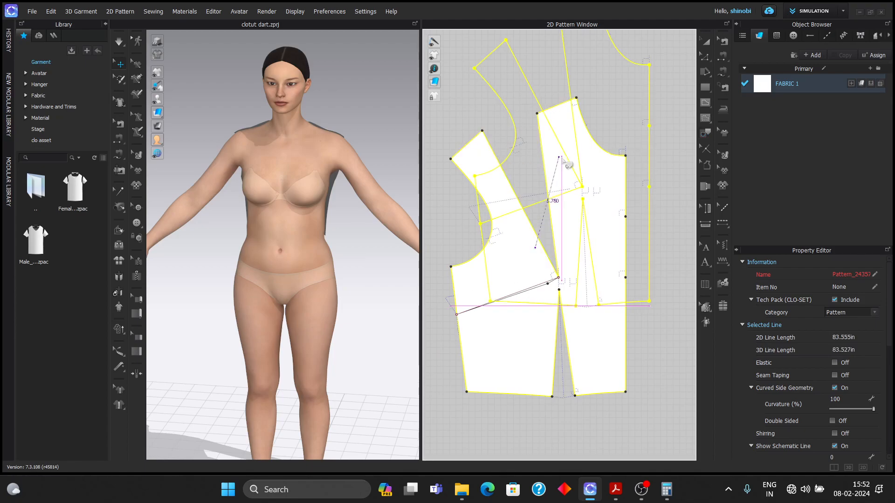
scroll(566, 160, down, 6)
drag(571, 158, 518, 241)
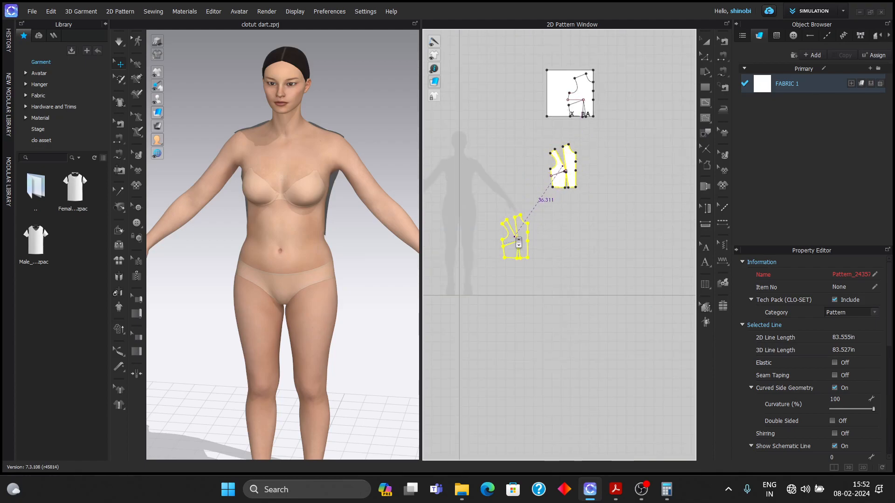
click(515, 237)
click(543, 247)
Set the new front's shoulder dart length to 9.046 in with Shape Dart Cap enabled, and complete the dart cap
scroll(507, 239, up, 7)
click(704, 58)
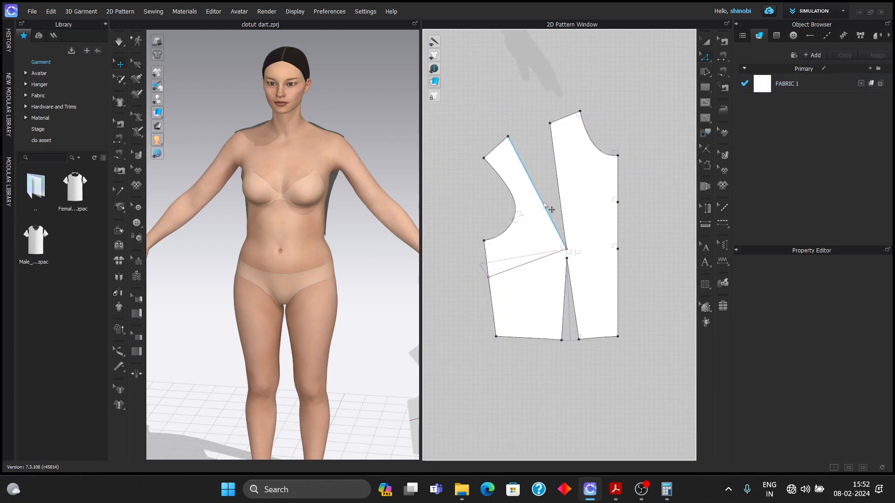
click(550, 209)
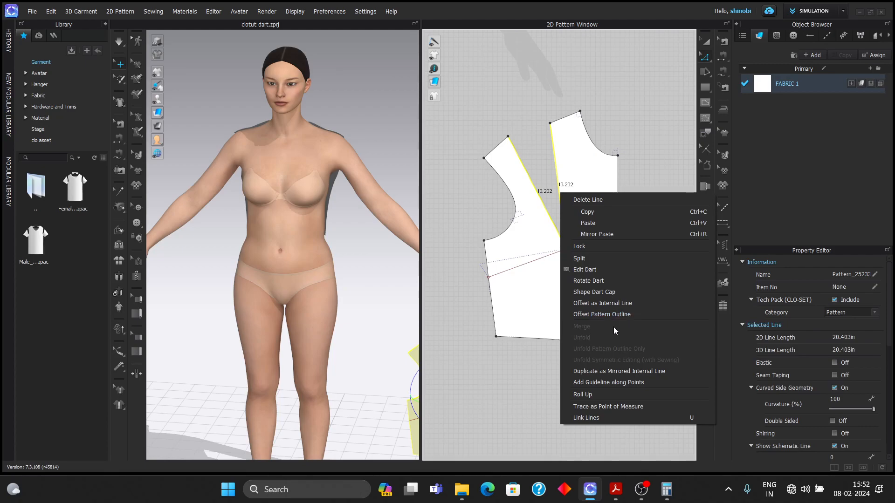
click(616, 269)
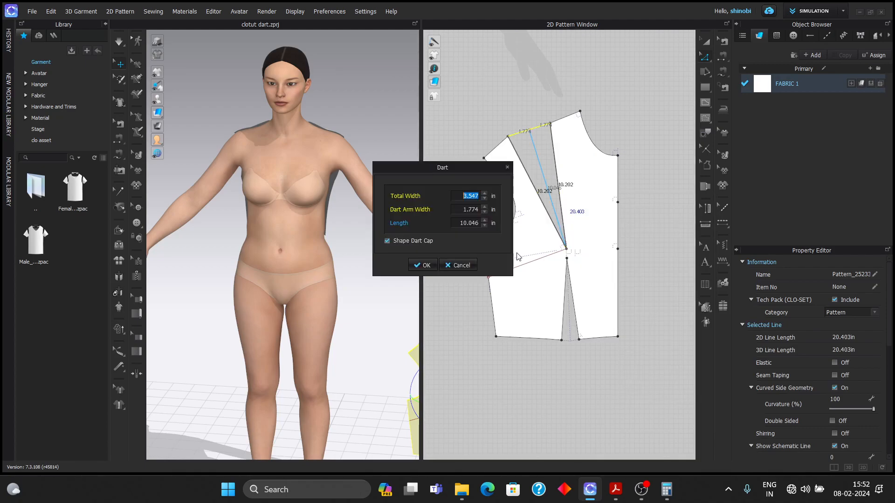
double_click(479, 224)
text(9)
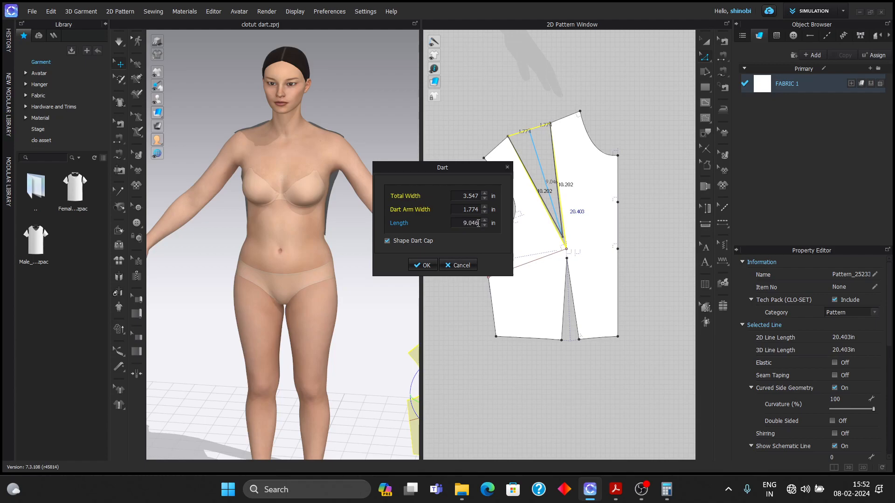
key(Return)
click(477, 223)
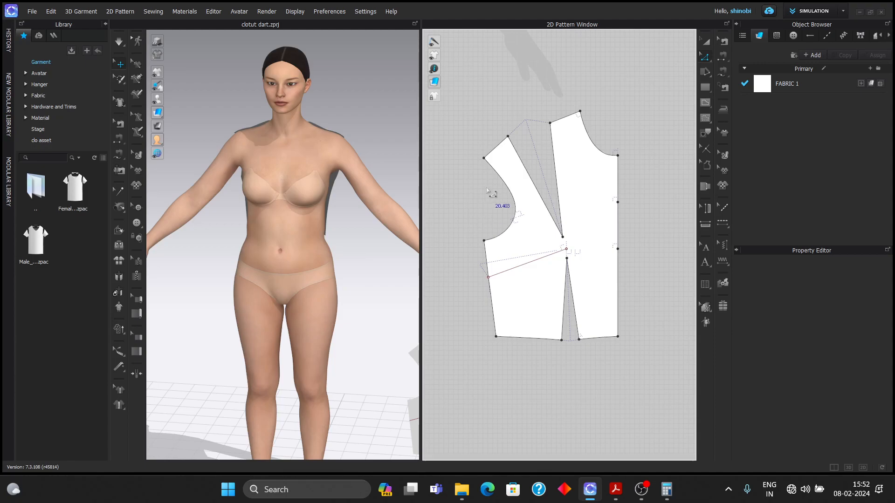
Sew the new front's side seam to the adjacent back panel's side seam with free sewing
click(547, 202)
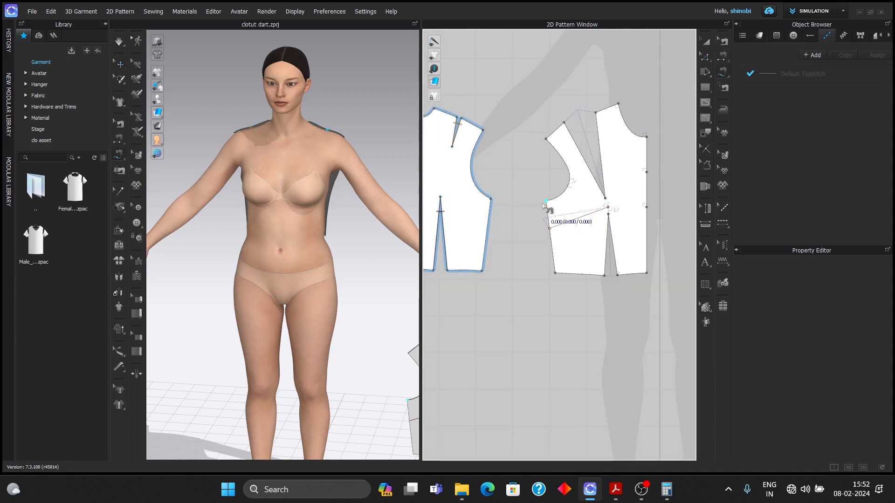
click(558, 270)
click(482, 270)
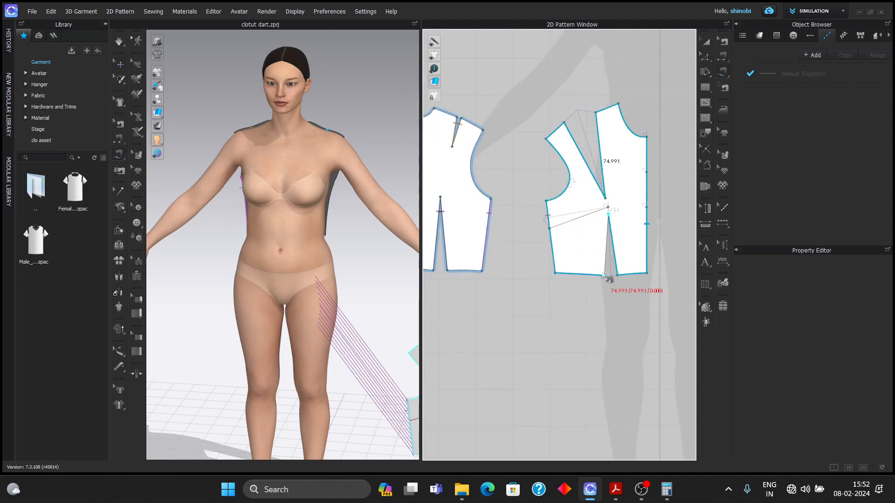
Sew the legs of the front waist dart together and the legs of the front shoulder dart together
click(608, 214)
click(605, 276)
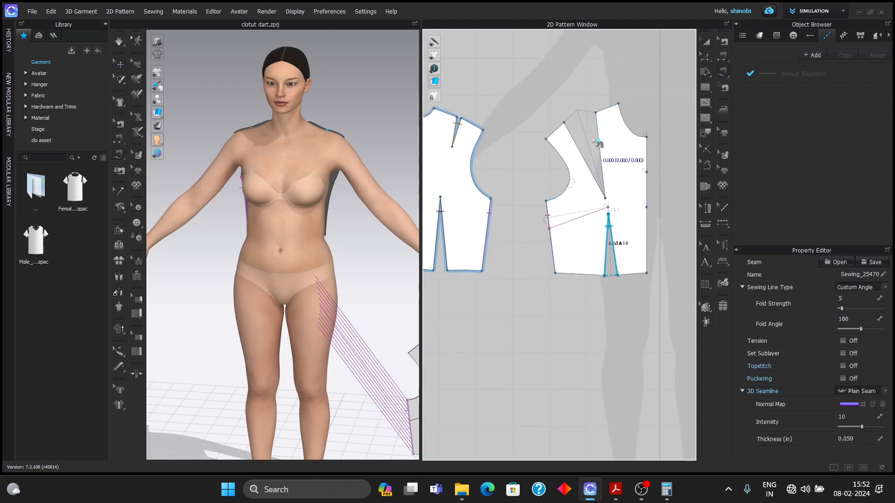
click(596, 113)
click(605, 198)
click(564, 122)
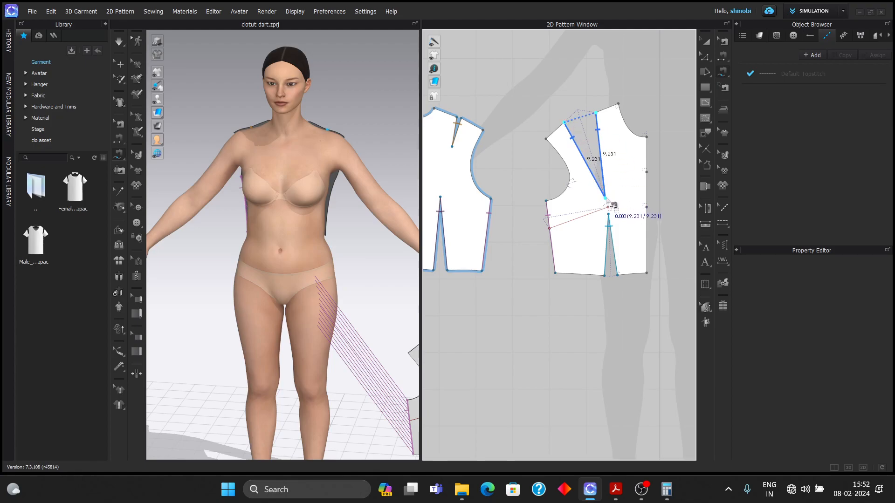
click(605, 198)
click(434, 109)
click(457, 117)
shift+click(461, 118)
shift+click(483, 130)
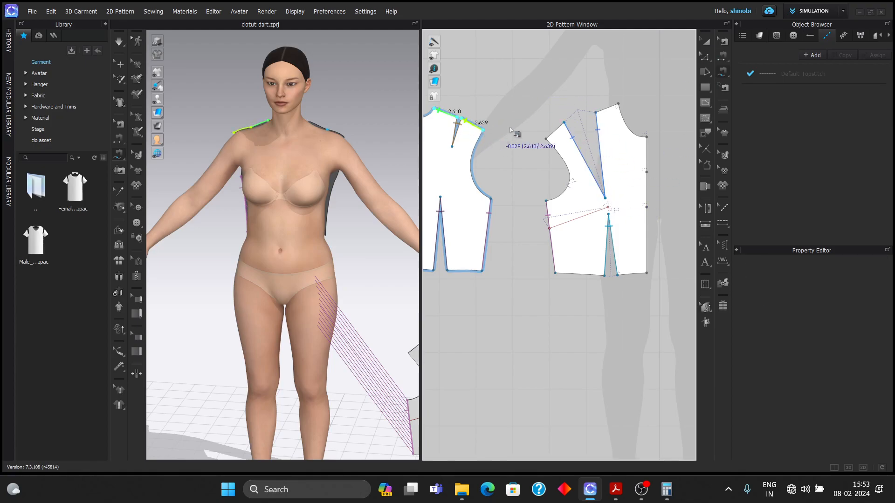
click(618, 105)
key(ctrl+z)
Sew the back's two shoulder segments to the front's two shoulder segments as one grouped seam, skipping the dart openings
click(722, 72)
click(760, 76)
click(434, 109)
click(457, 117)
click(462, 119)
click(483, 130)
key(Return)
click(618, 104)
click(595, 112)
click(564, 122)
click(546, 139)
key(Return)
Clone the front as a Symmetric Pattern (with Sewing) and place the mirrored half beside its centre front edge
scroll(595, 167, down, 5)
middle_drag(618, 175, 611, 178)
key(a)
drag(544, 141, 629, 270)
right_click(602, 199)
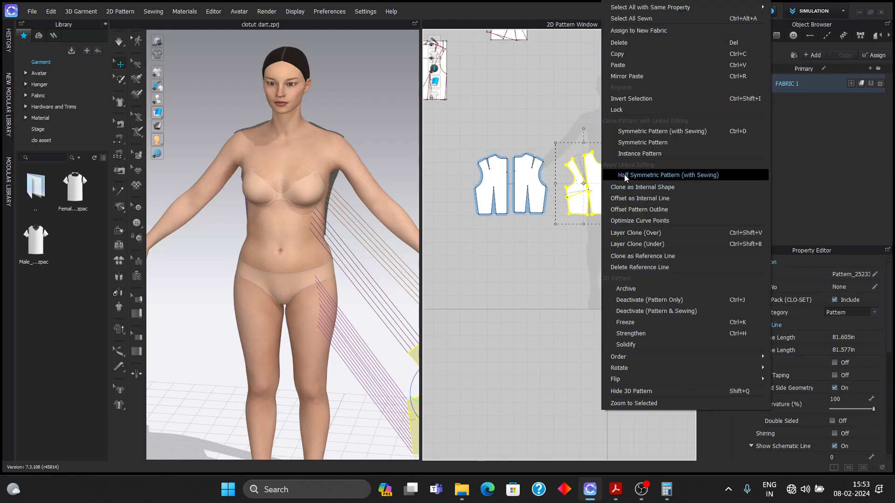
click(628, 130)
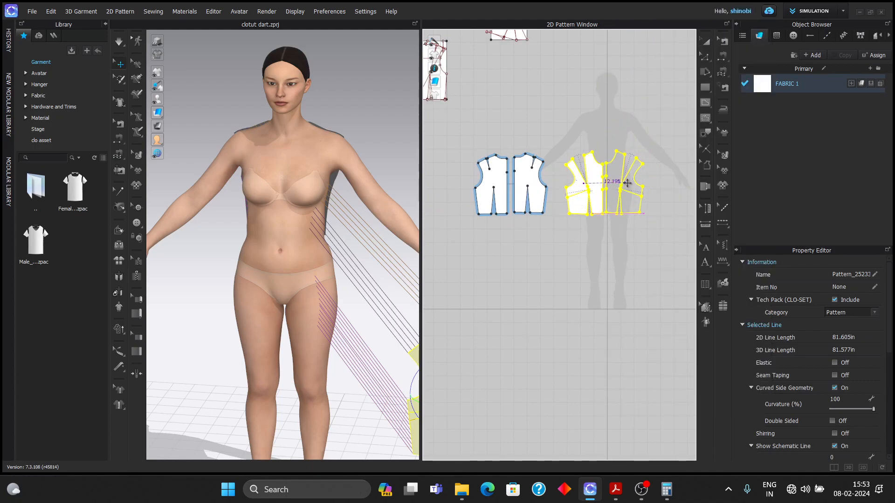
click(634, 189)
Sew the centre front edges of the two front halves together
scroll(612, 145, up, 5)
key(m)
click(598, 182)
click(597, 267)
click(606, 181)
click(607, 266)
Show the avatar's arrangement points, arrange the front halves over the chest, and adjust their position
scroll(607, 265, down, 6)
key(a)
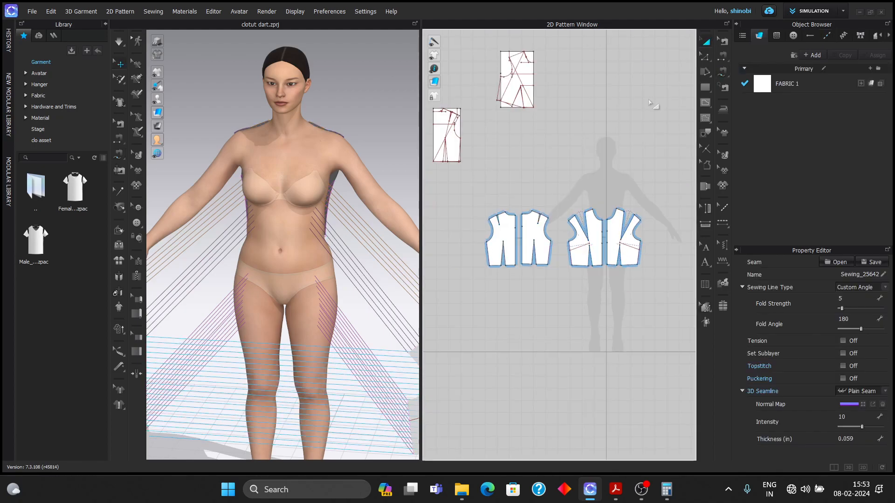
click(598, 247)
key(shift+f)
click(271, 206)
drag(304, 176, 340, 188)
click(330, 185)
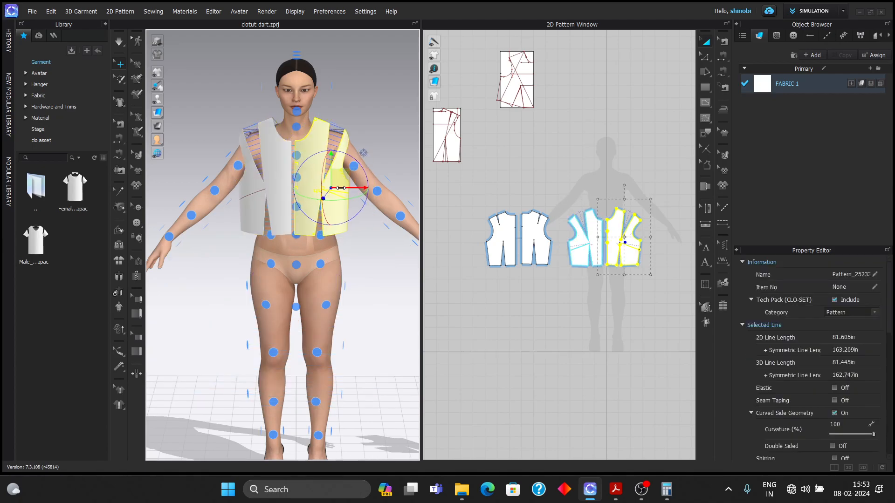
click(372, 129)
Delete the leftover internal line of the closed side dart from the front pattern
scroll(618, 267, up, 5)
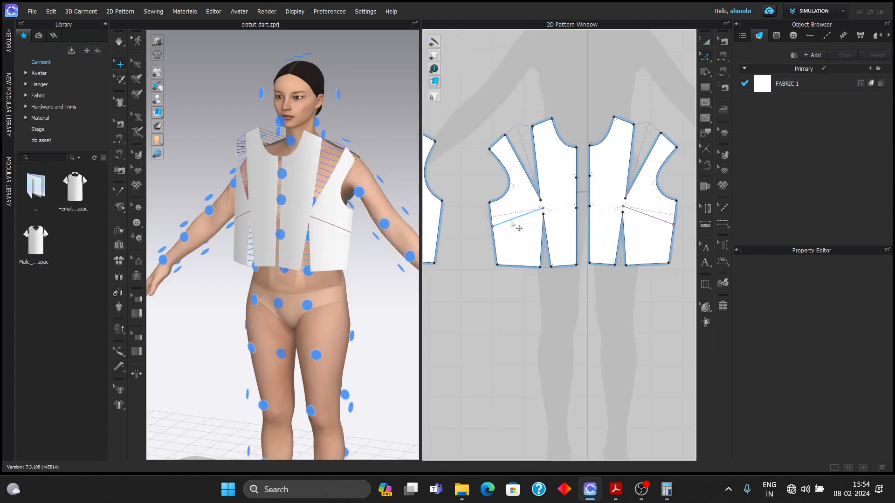
right_click(512, 220)
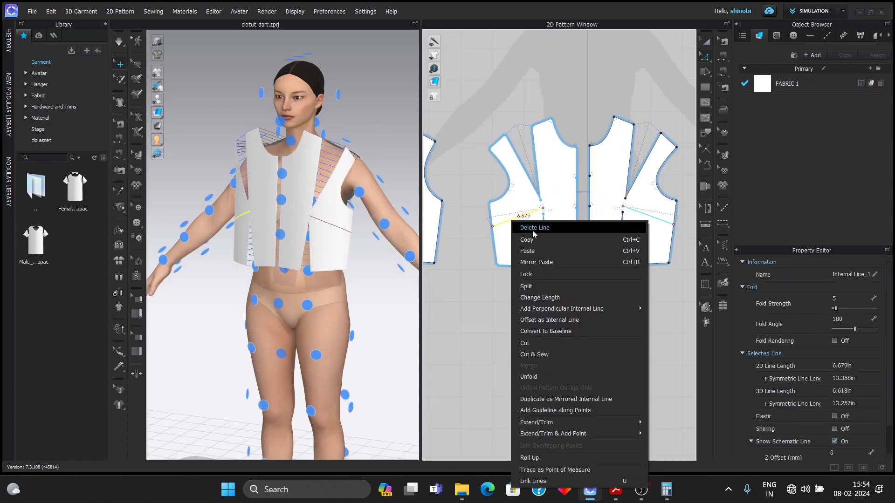
click(532, 232)
middle_drag(547, 236, 613, 226)
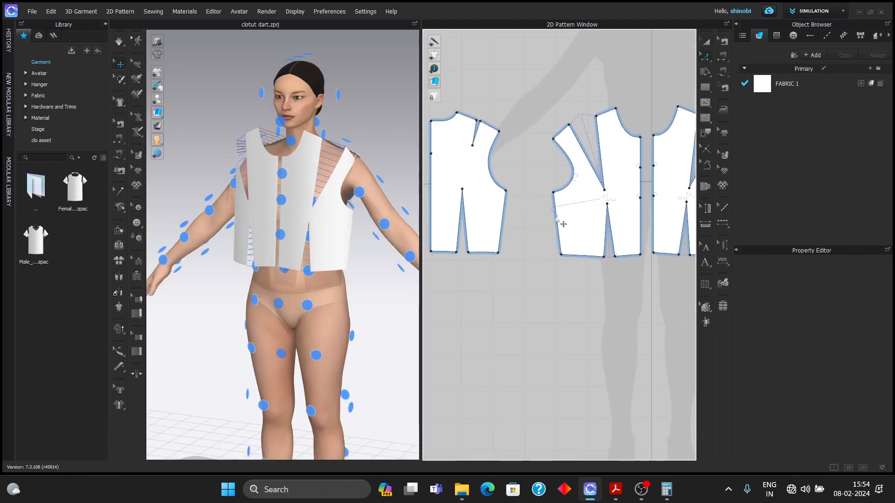
Compare the lengths of the side seams on the back pattern and the front pattern
right_click(556, 217)
key(Escape)
click(503, 216)
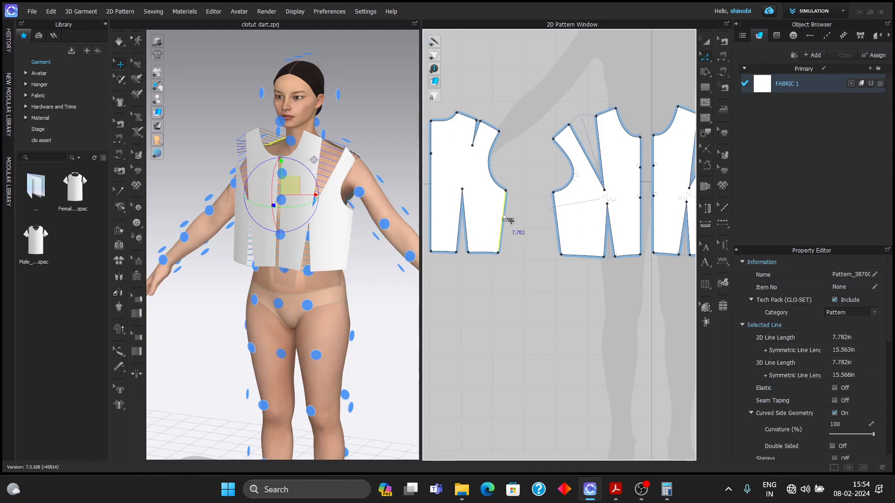
click(563, 220)
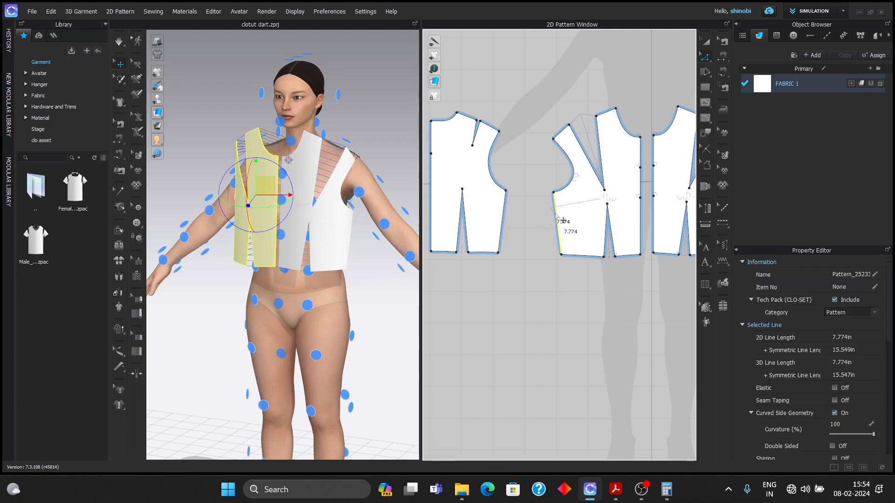
right_click(562, 220)
key(Escape)
click(510, 222)
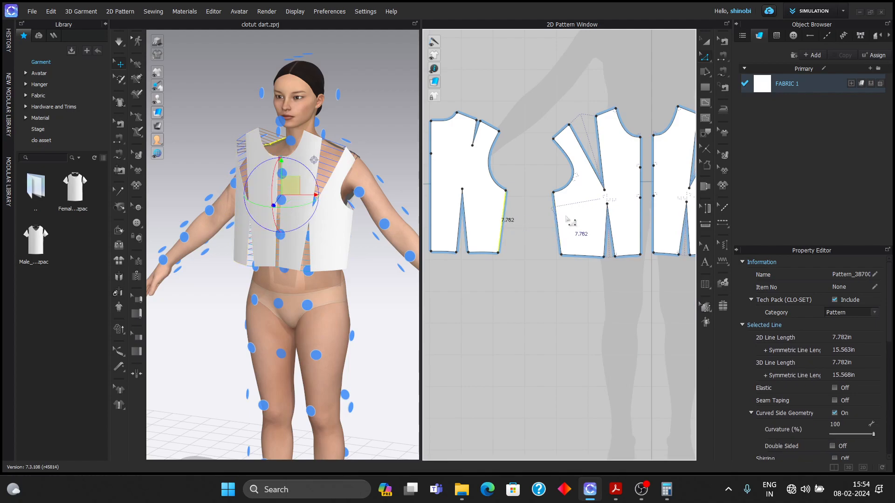
Set the front pattern's side seam length to 7.782 in, changing it in the End direction
right_click(565, 231)
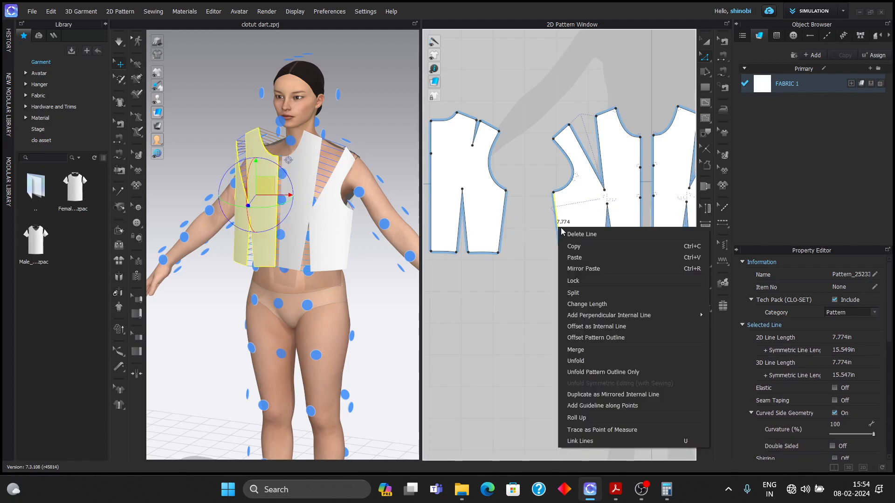
click(582, 303)
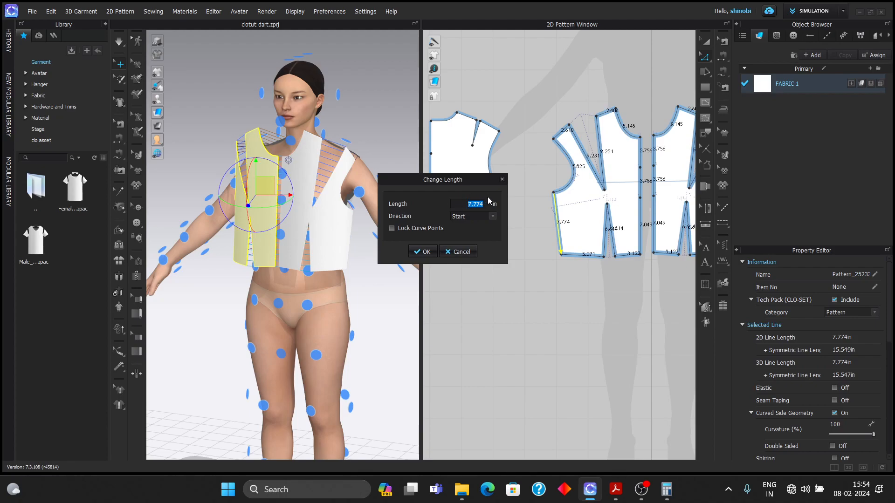
double_click(484, 204)
text(78)
click(494, 218)
click(470, 234)
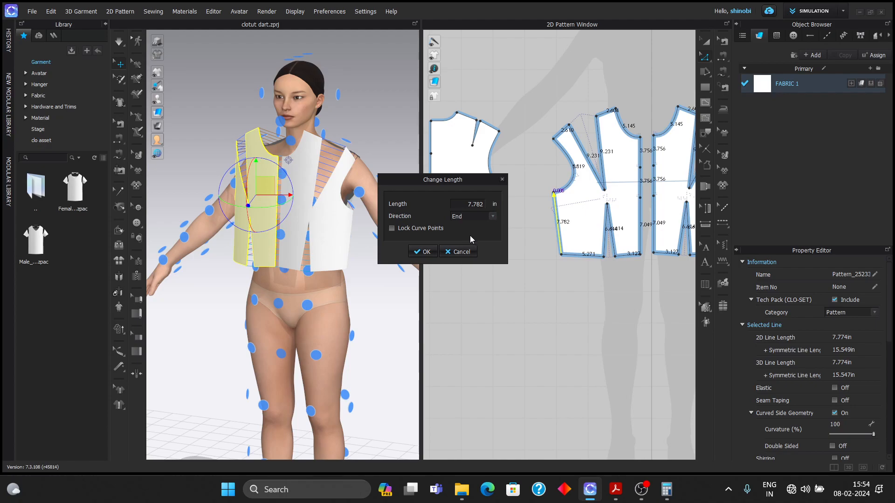
click(424, 252)
Simulate the sewn bodice on the avatar, clear the pattern selection, and inspect the fit from other angles
key(space)
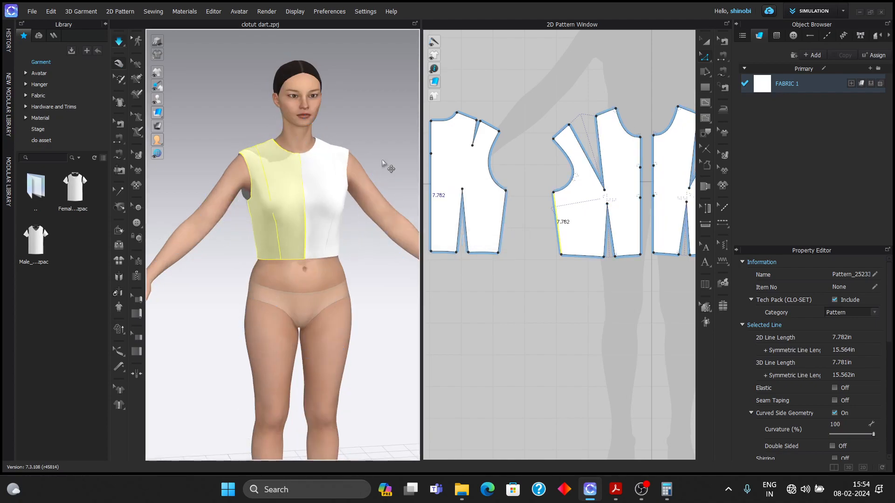
scroll(362, 191, down, 2)
right_drag(358, 192, 272, 185)
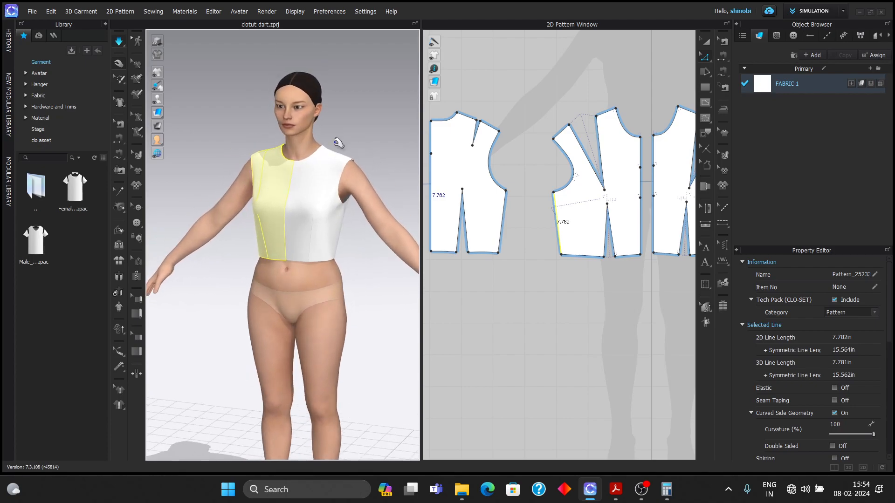
click(340, 142)
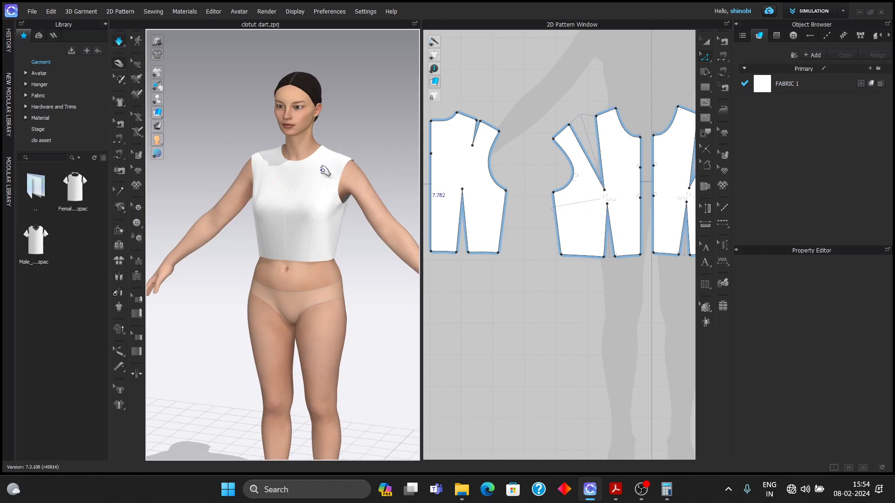
click(341, 144)
click(327, 130)
right_drag(321, 132, 192, 247)
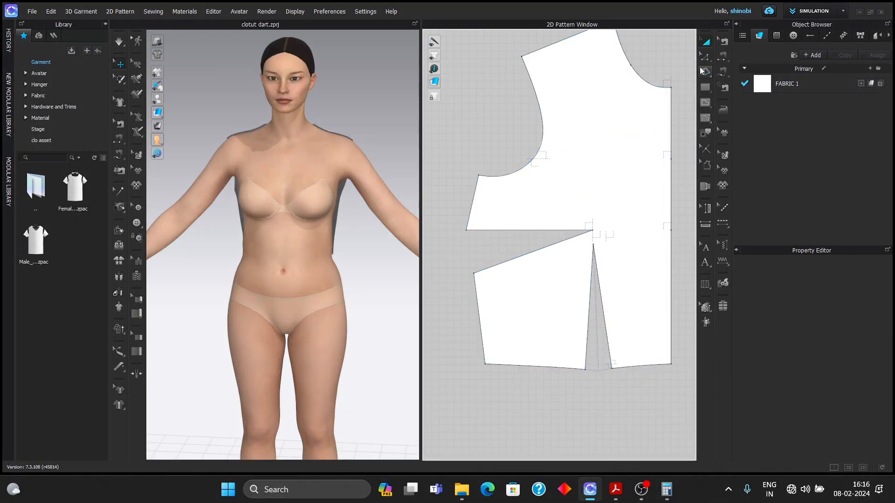
Shorten the side dart on the front pattern to a length of 5.807 in with Edit Dart
click(705, 57)
scroll(572, 244, up, 2)
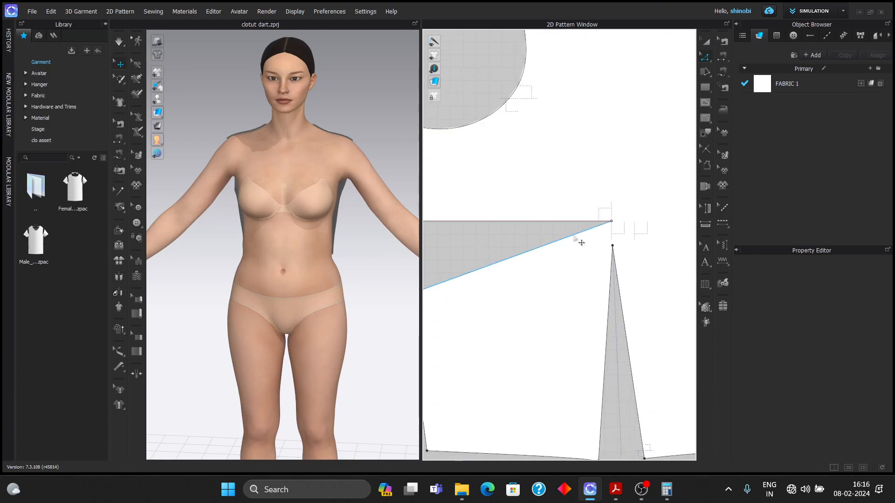
click(581, 242)
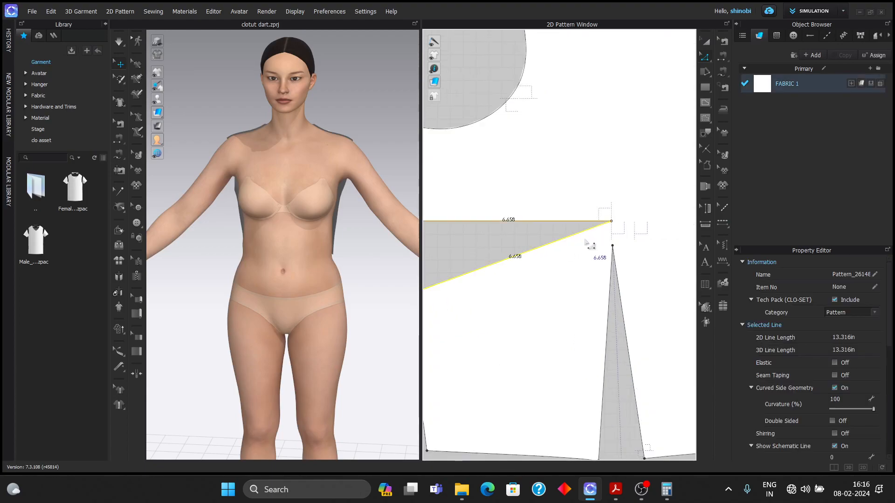
right_click(581, 233)
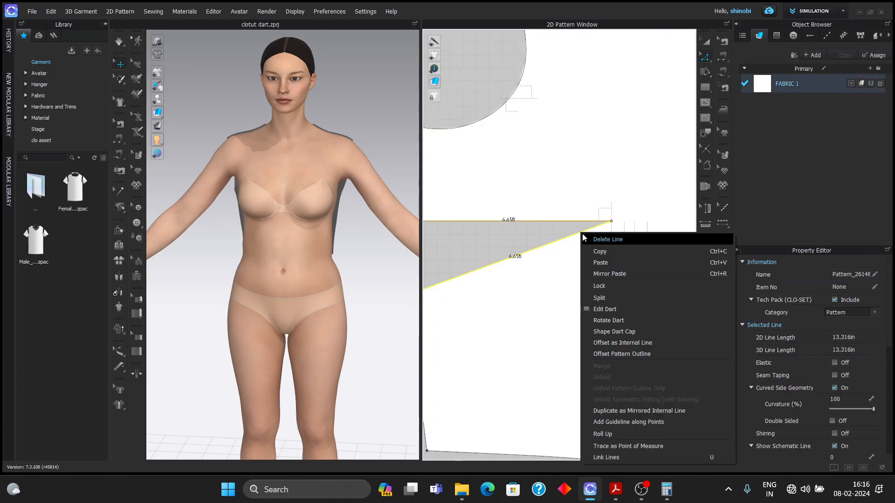
click(604, 309)
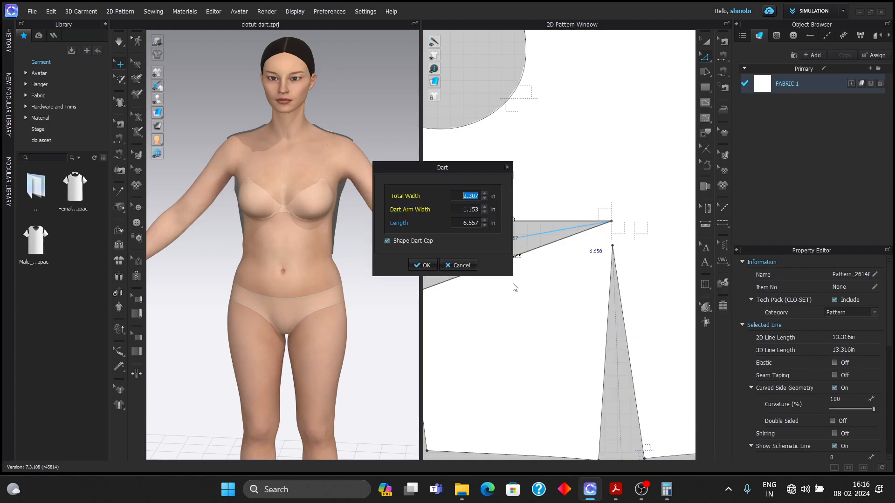
click(667, 490)
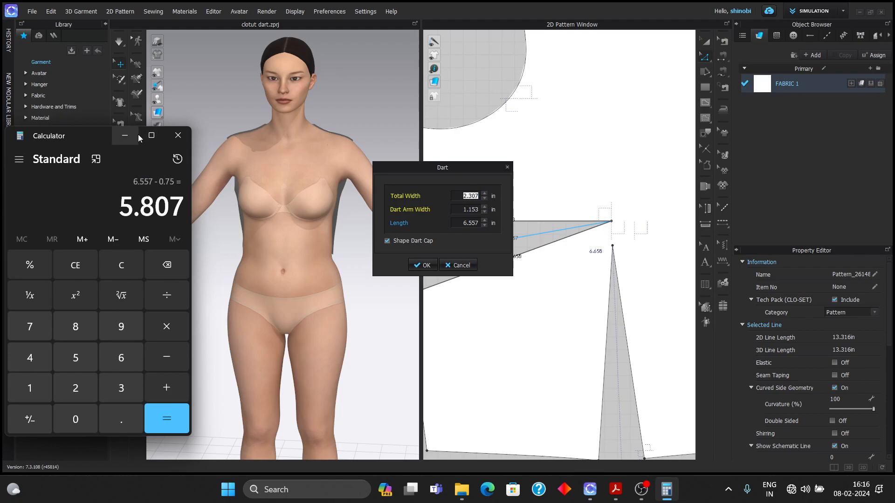
click(125, 136)
double_click(479, 223)
text(5)
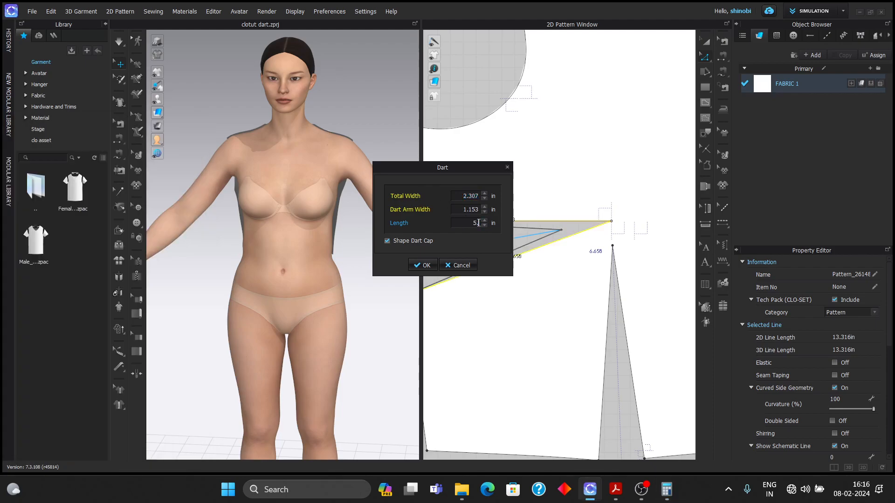
text(.807)
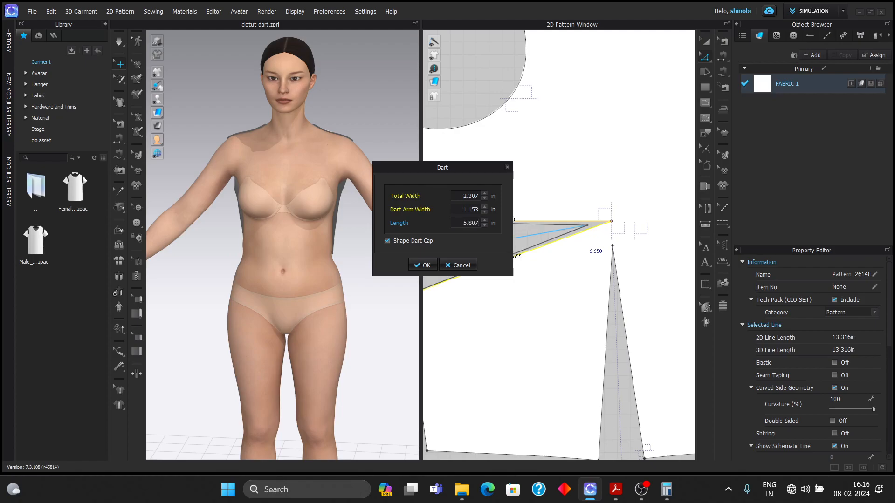
key(Return)
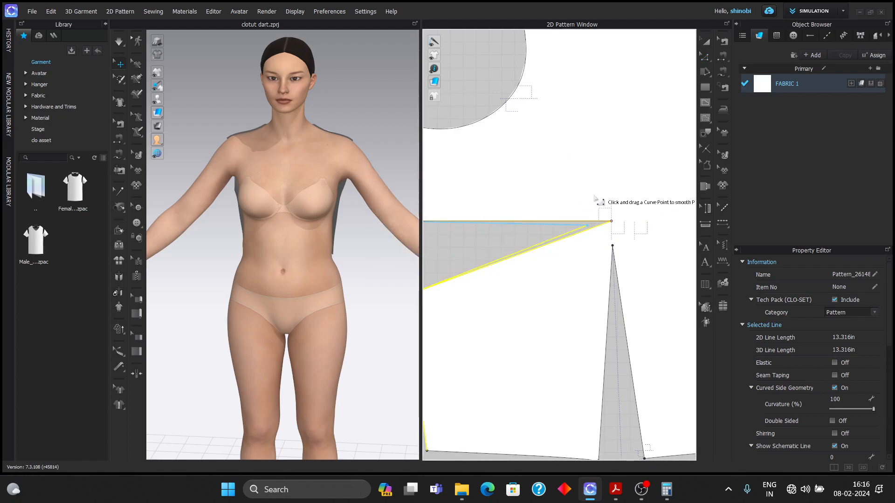
scroll(611, 208, down, 5)
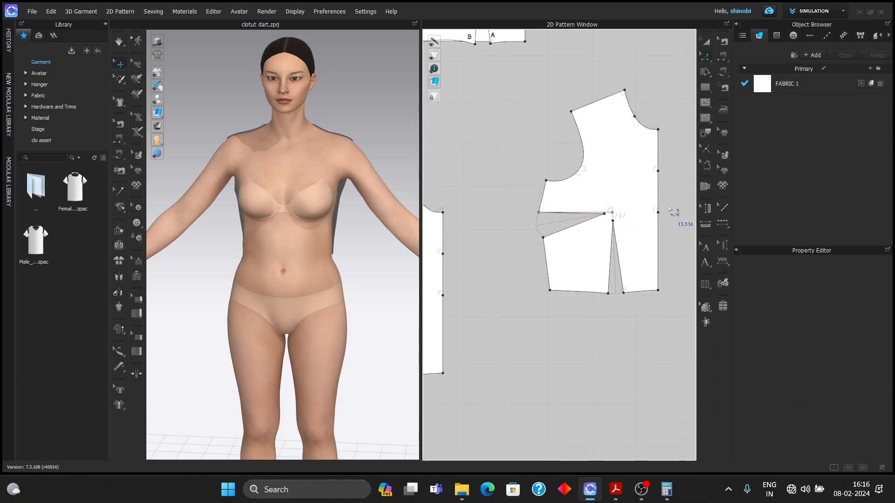
Draw an internal line about 0.75 in long between the shortened side dart's tip and its original apex
click(705, 103)
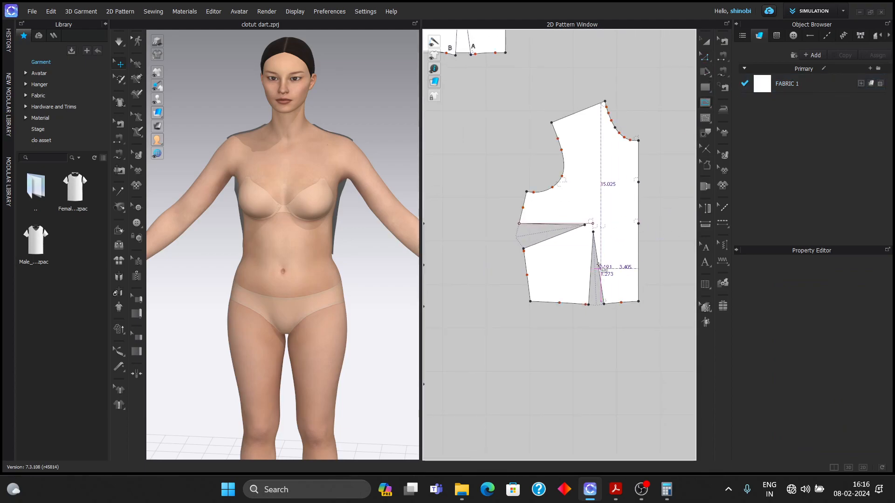
scroll(557, 183, up, 5)
double_click(558, 182)
scroll(558, 183, down, 5)
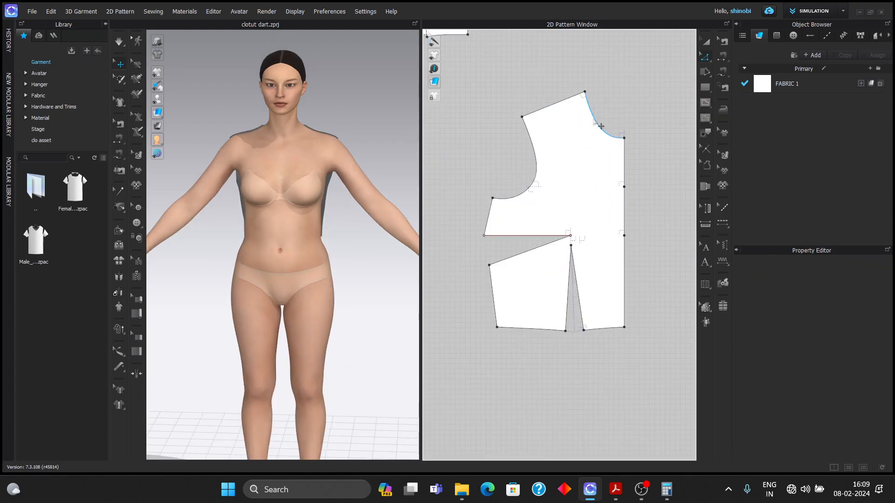
Split the front pattern's neckline curve into two segments
right_click(592, 116)
click(611, 196)
click(391, 255)
click(416, 315)
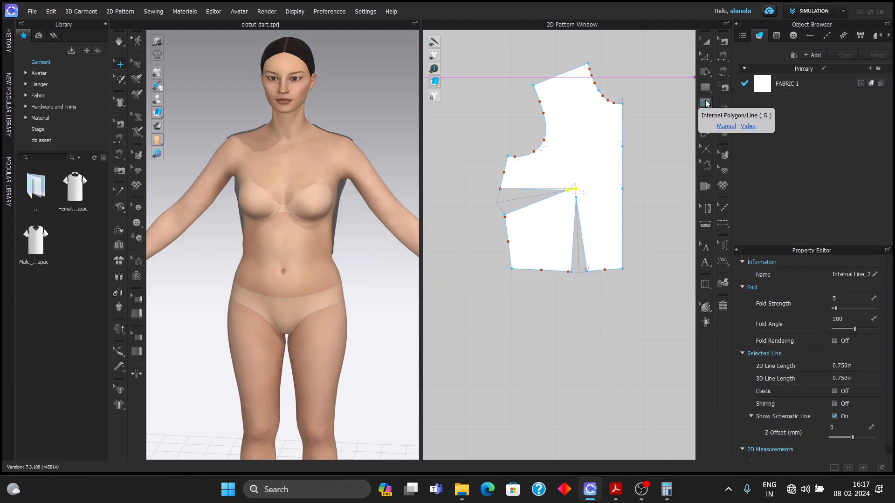
Draw an internal line from the neckline's split point down to the side dart's original apex
click(705, 102)
click(534, 85)
scroll(600, 95, up, 3)
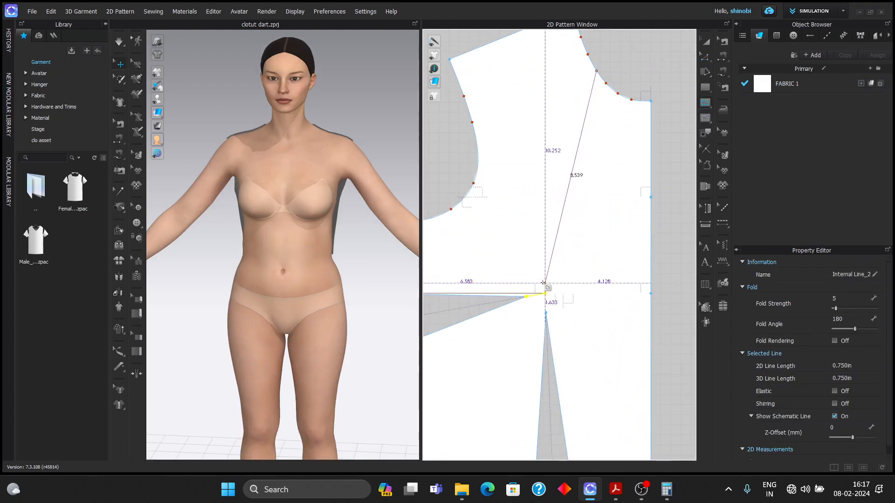
click(546, 293)
click(705, 56)
click(667, 124)
Annotate the outer ends of the side dart's upper and lower legs as A and B, and the neckline split point as C
scroll(610, 98, up, 2)
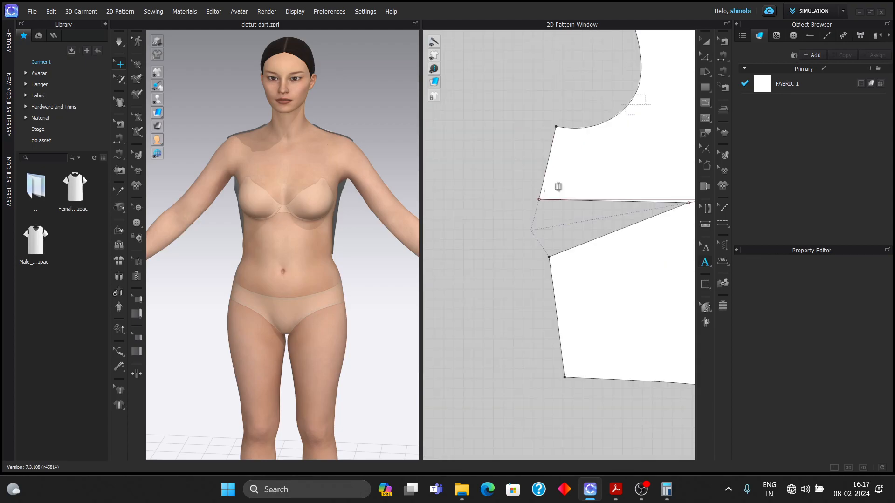
text(A)
click(569, 262)
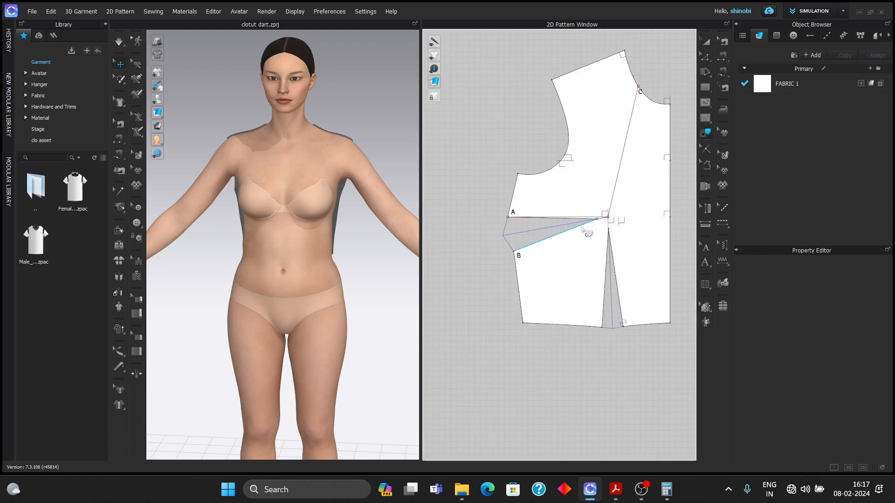
With the Trace tool, select both side dart legs, the short line at the tip, and the upper side, armhole and shoulder edges
scroll(586, 233, up, 3)
click(611, 214)
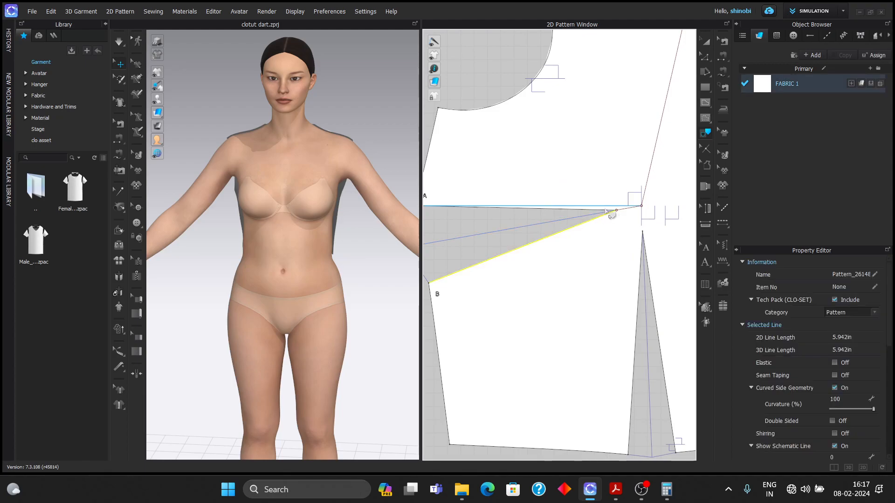
scroll(611, 213, up, 2)
shift+click(608, 214)
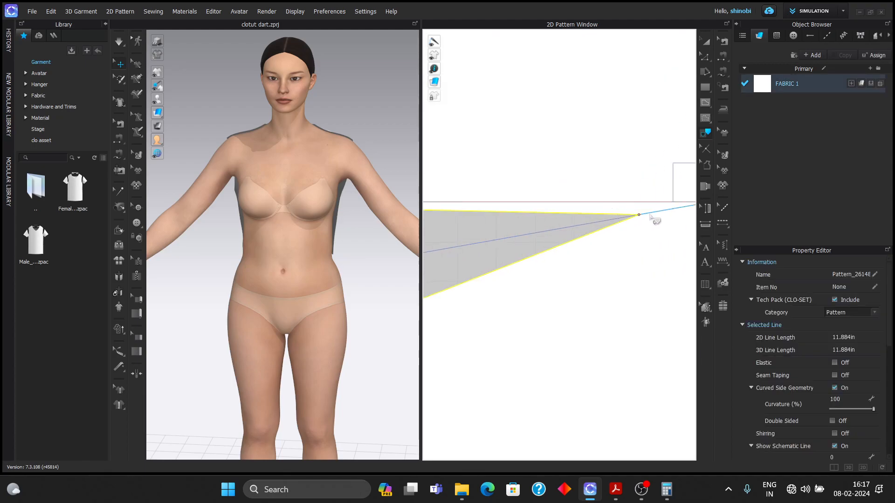
shift+click(650, 215)
scroll(650, 215, down, 5)
shift+click(548, 176)
shift+click(572, 160)
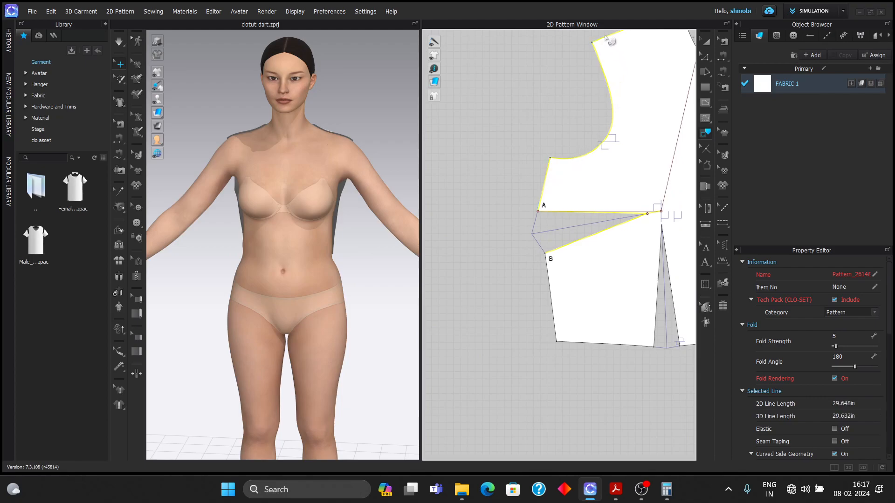
Add the lower side, hem, waist dart, centre front, neckline and neckline-to-apex line to the selection, and trace the pattern as internal lines
shift+click(612, 345)
shift+click(656, 330)
shift+click(676, 322)
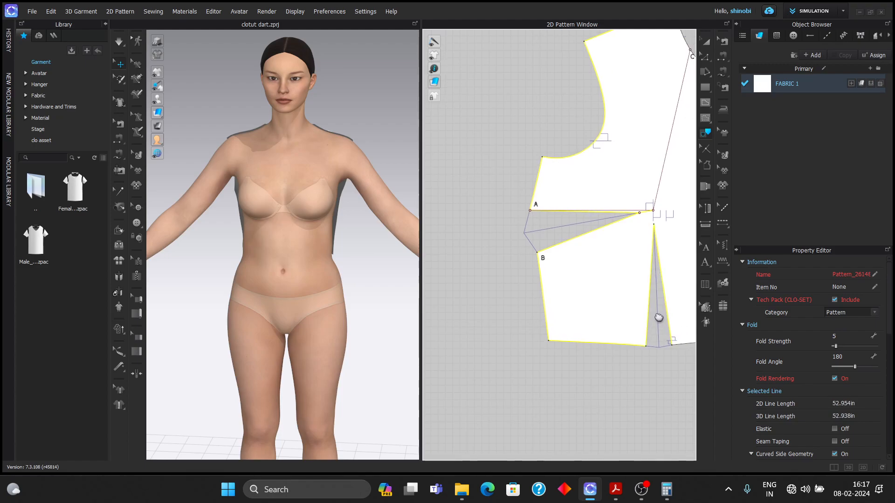
middle_drag(665, 318, 636, 305)
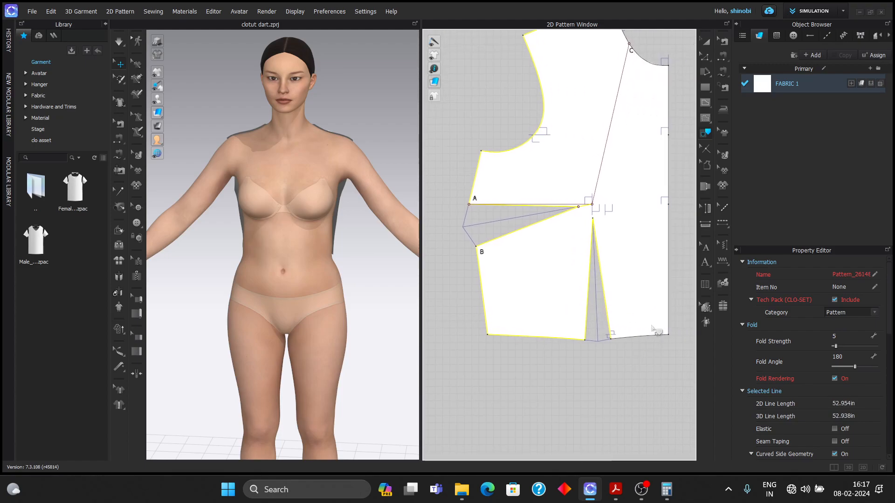
shift+click(669, 301)
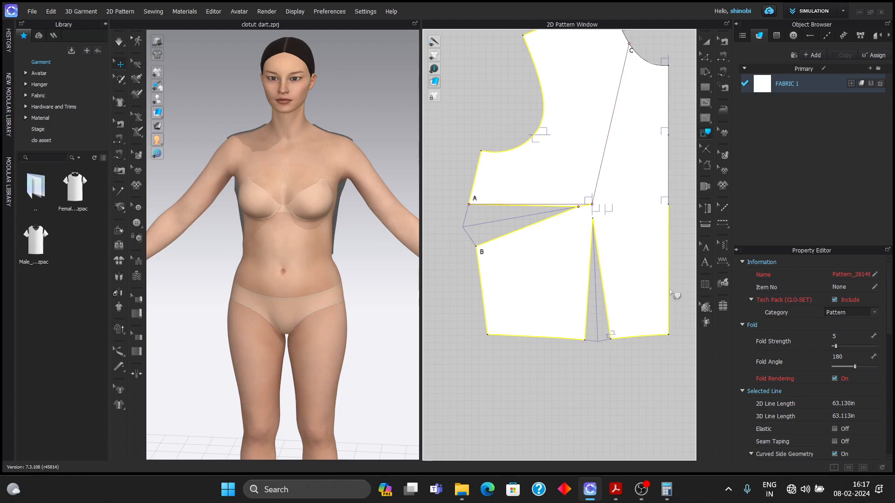
shift+click(670, 158)
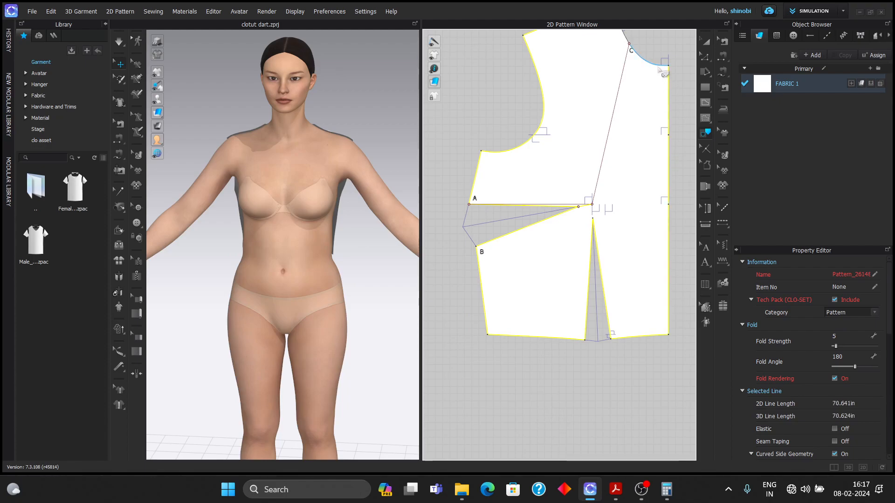
middle_drag(649, 60, 641, 110)
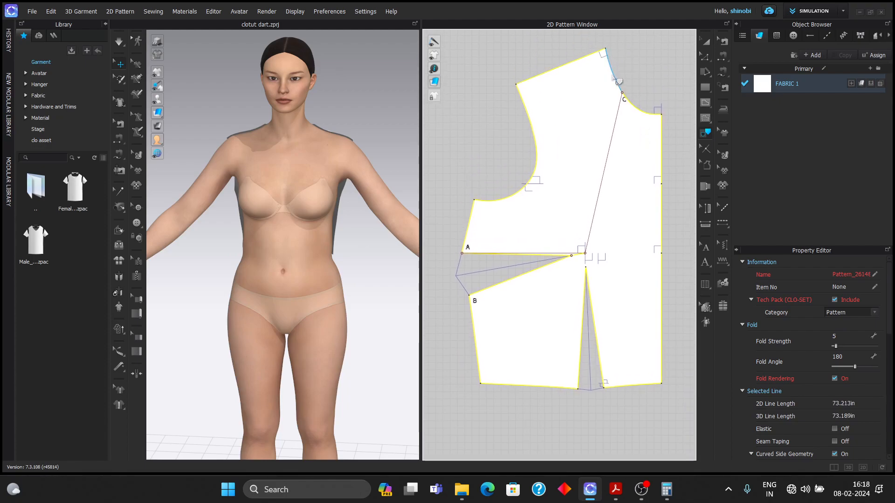
shift+click(615, 122)
right_click(617, 123)
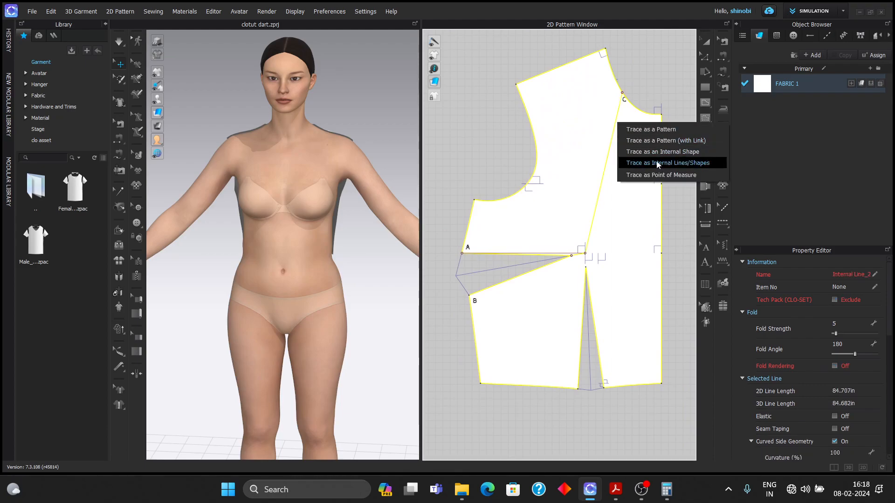
click(661, 154)
scroll(661, 156, down, 2)
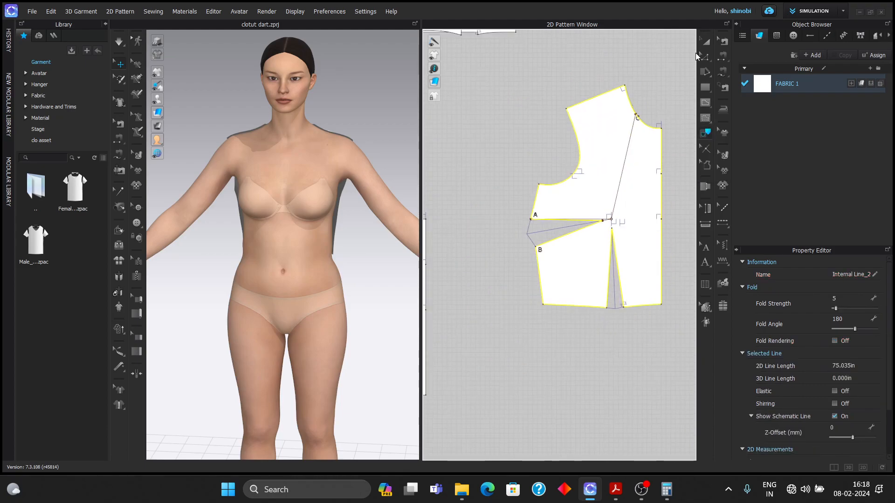
Rotate the traced internal lines about the side dart's apex until the copied end of leg A meets point B
click(706, 42)
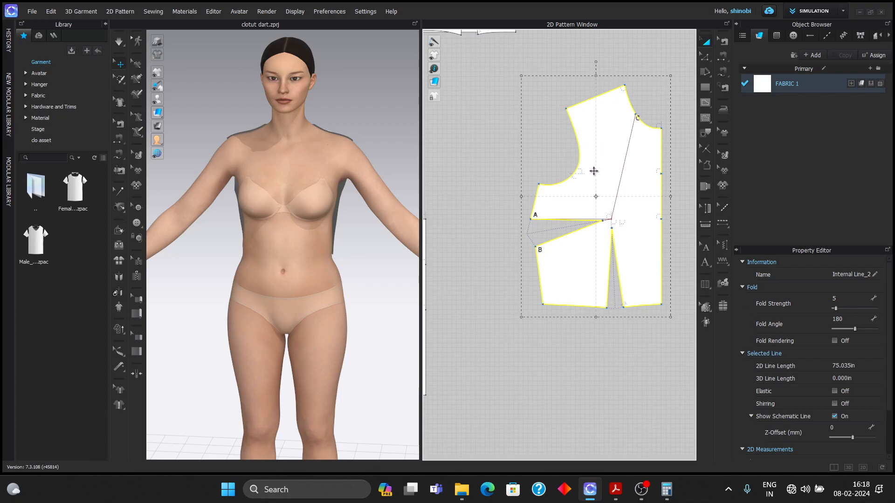
scroll(598, 200, up, 2)
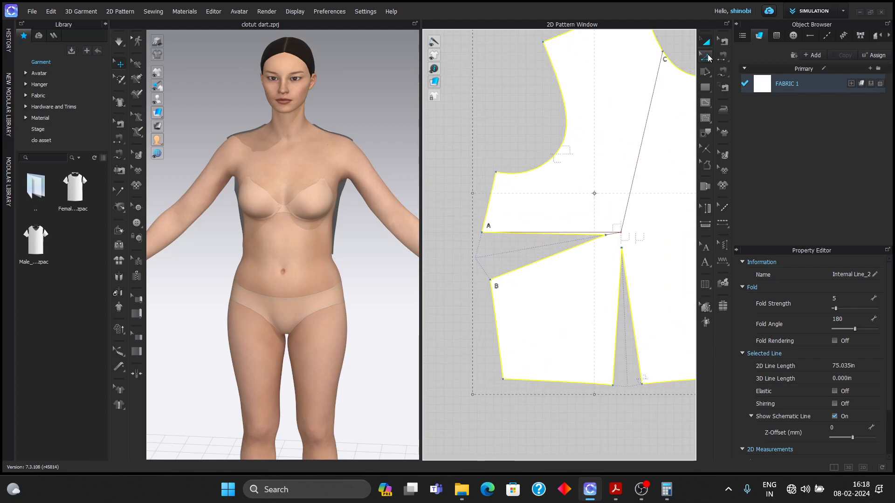
click(707, 57)
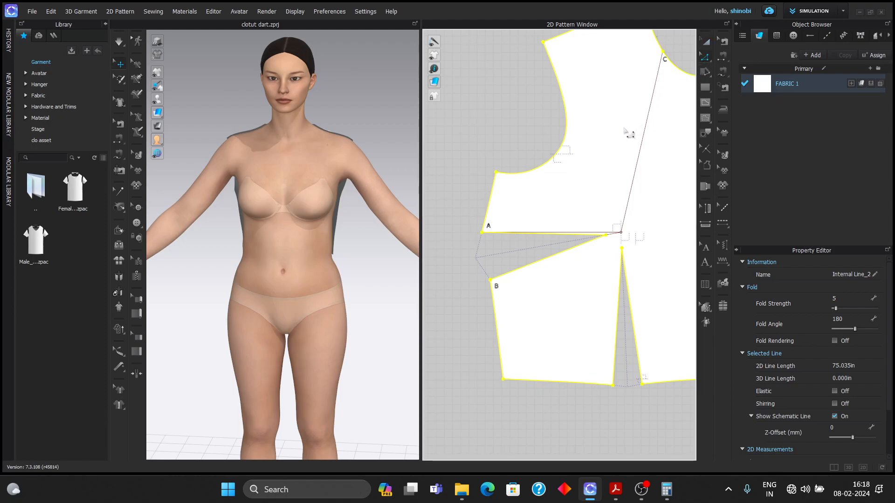
click(706, 43)
scroll(623, 230, down, 4)
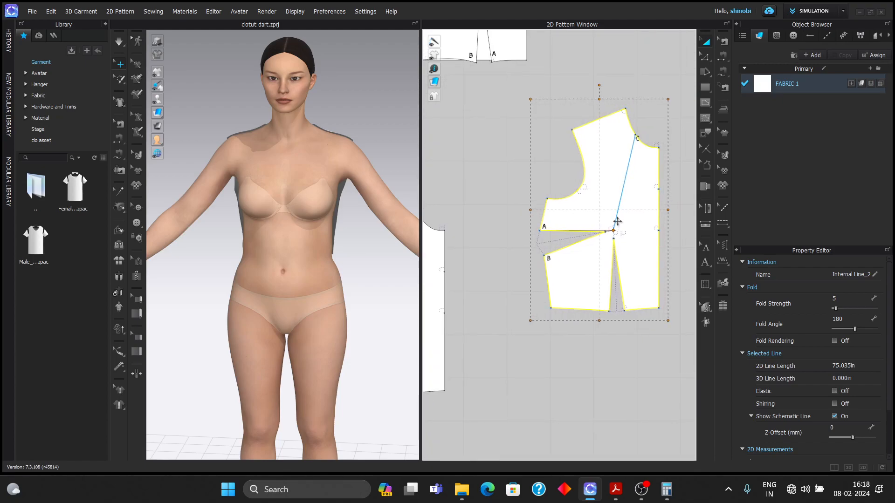
scroll(606, 98, up, 5)
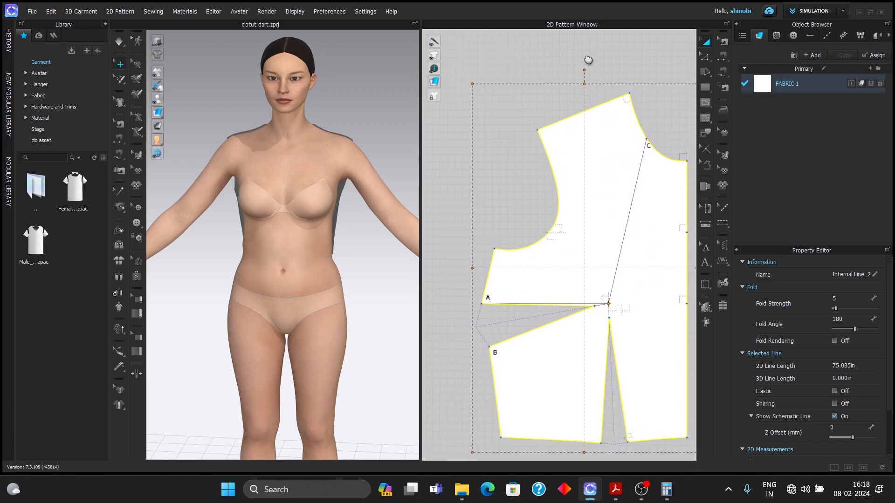
scroll(588, 60, down, 1)
drag(584, 62, 532, 105)
Examine closely how the rotated outline aligns with the lower dart leg at point B
scroll(514, 280, up, 8)
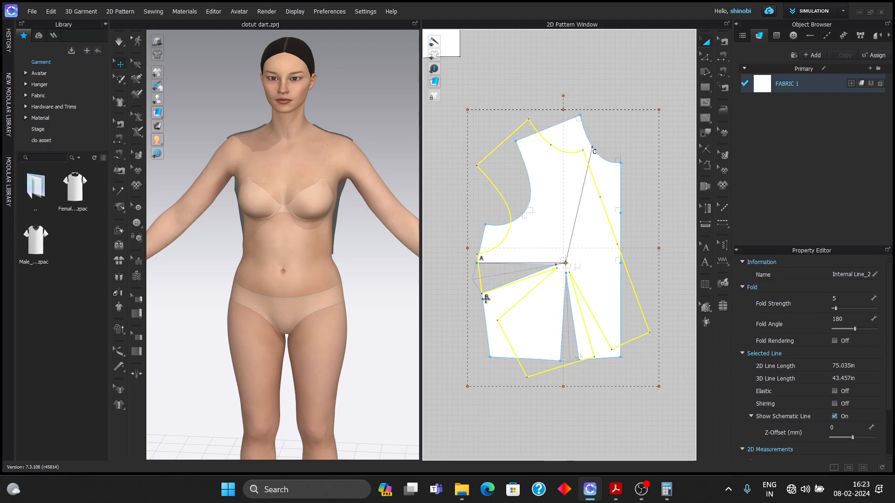
scroll(489, 292, up, 8)
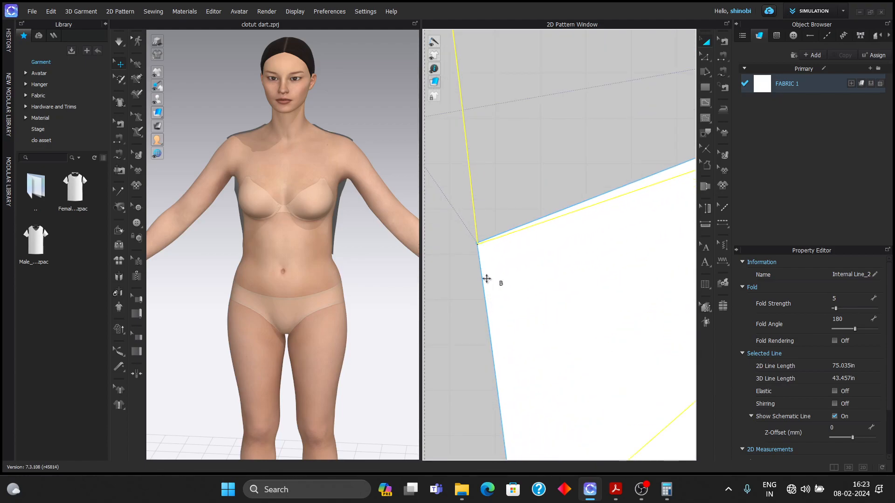
scroll(486, 279, down, 8)
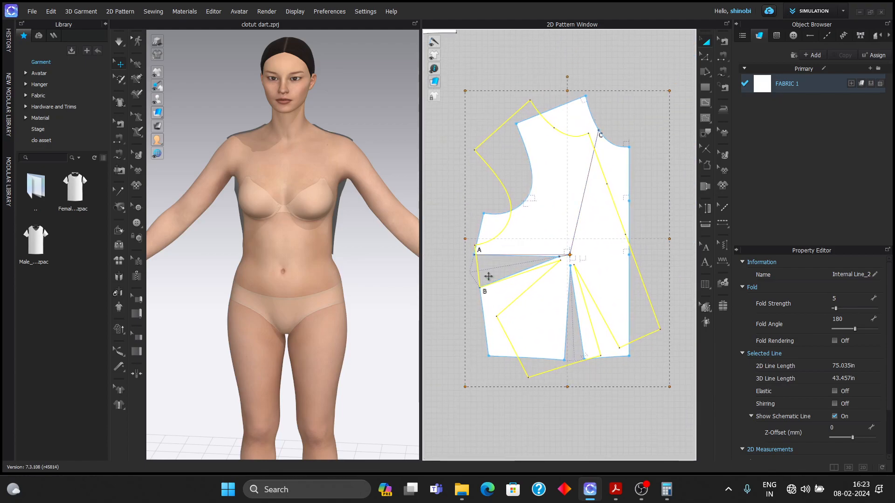
scroll(486, 282, up, 2)
scroll(594, 65, up, 1)
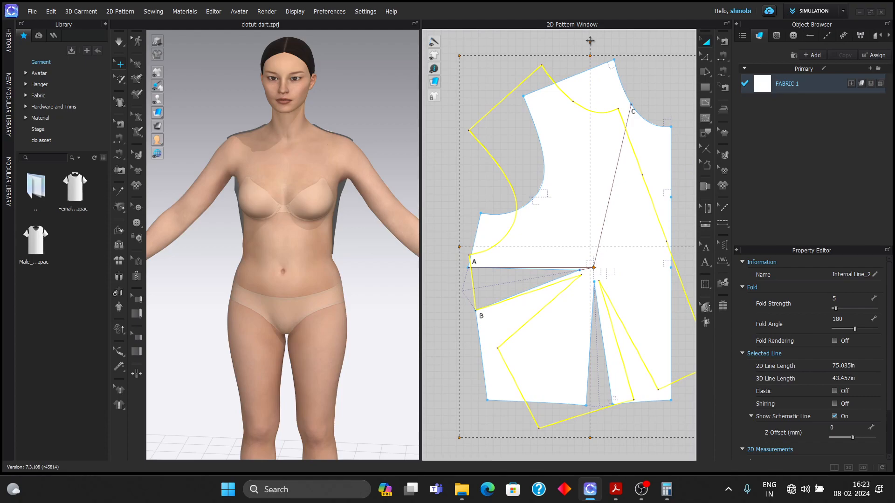
scroll(484, 307, up, 5)
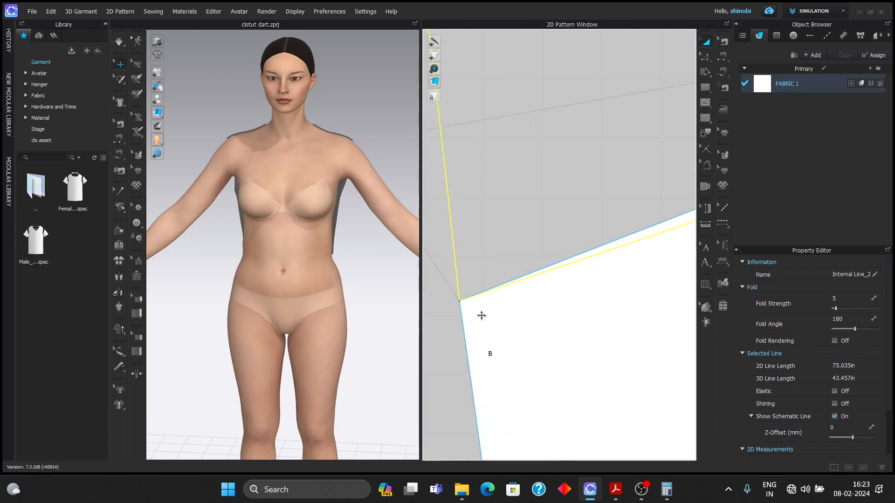
scroll(483, 316, up, 2)
scroll(455, 305, up, 1)
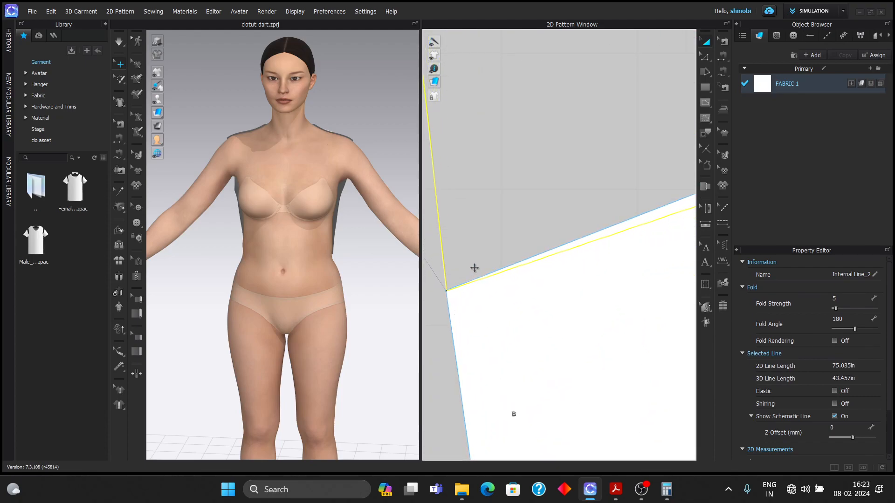
Draw an internal line from the rotated neckline's split point down to the side dart's original apex
click(706, 59)
click(576, 164)
scroll(563, 183, down, 6)
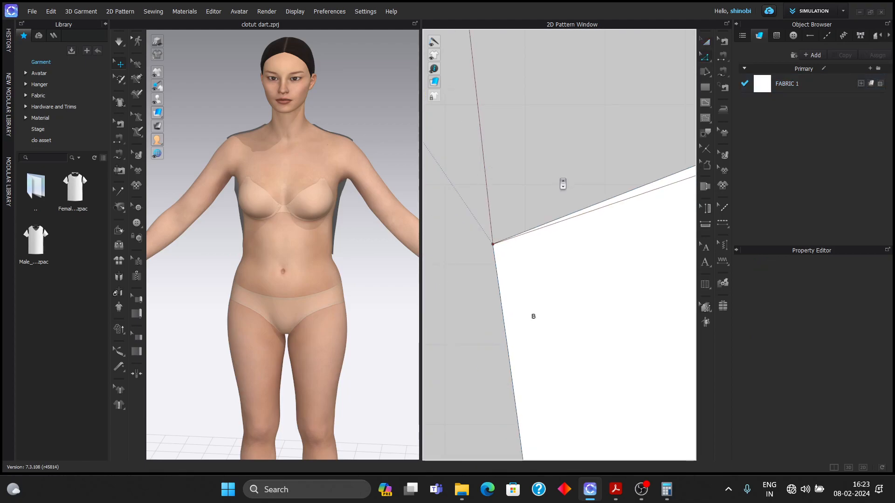
scroll(563, 183, down, 8)
middle_drag(583, 204, 513, 309)
click(704, 104)
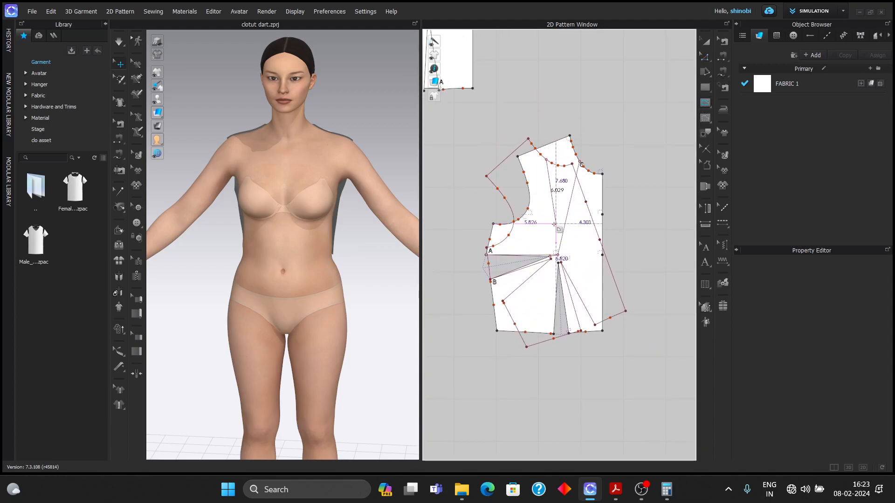
scroll(554, 231, up, 4)
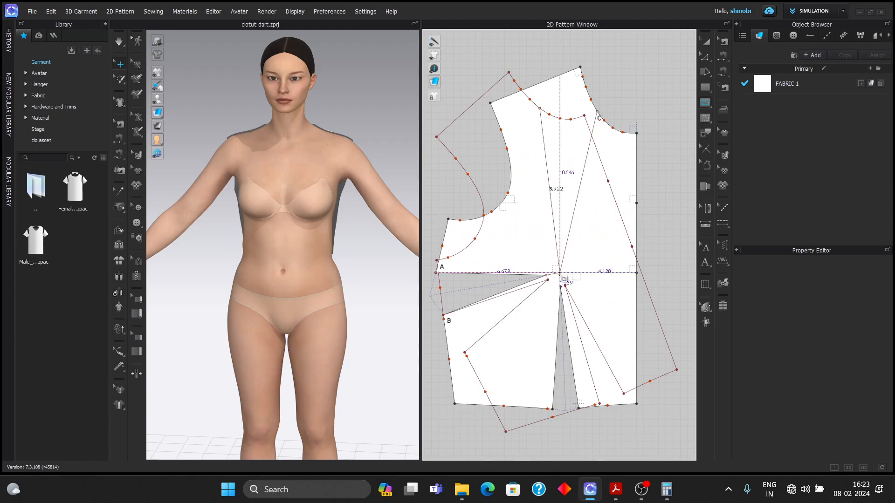
click(560, 273)
click(704, 57)
scroll(628, 156, down, 2)
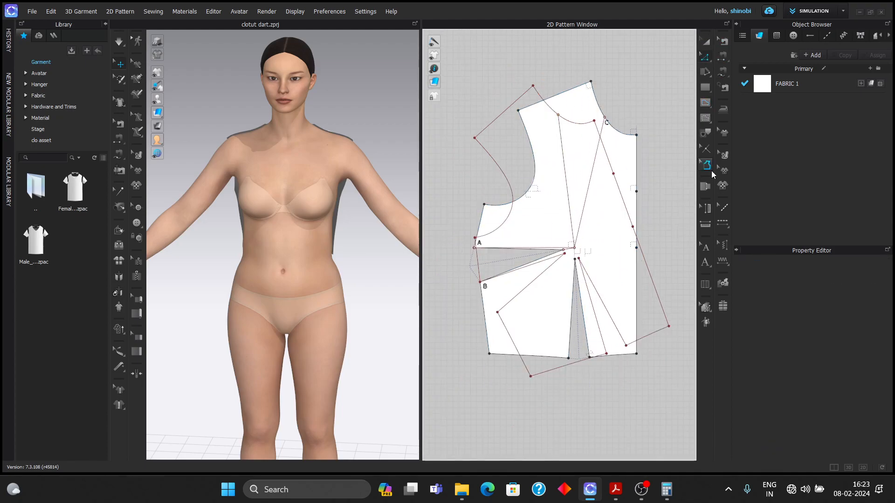
Trace the rotated armhole section, lower side, hem, waist dart, centre front and neckline-to-apex lines as a new pattern, and place it beside the back pieces
click(548, 109)
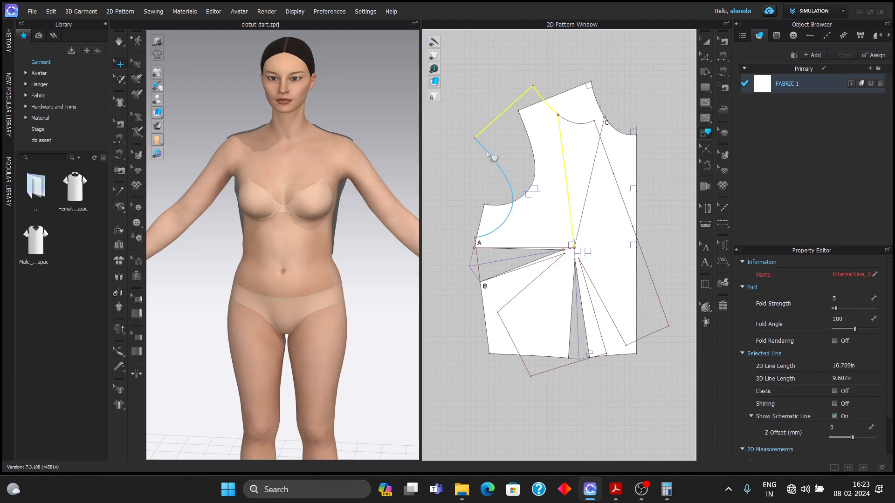
shift+click(484, 310)
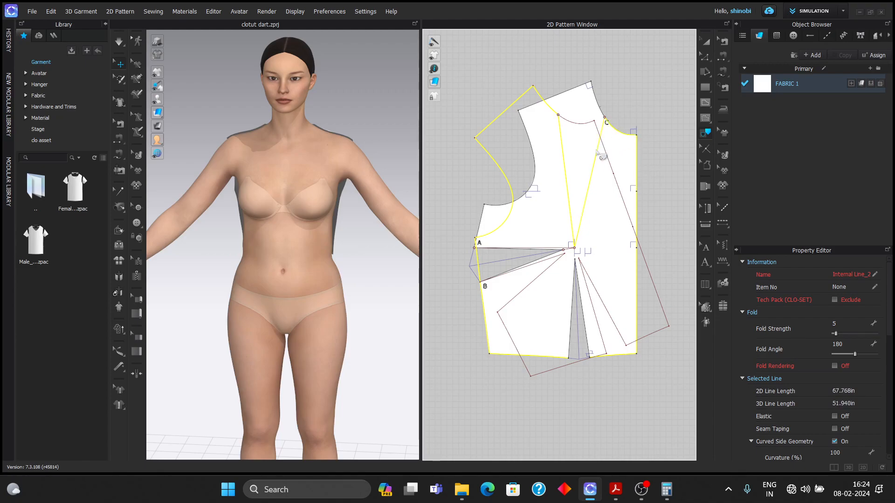
scroll(601, 156, down, 3)
scroll(608, 227, up, 3)
drag(608, 226, 623, 226)
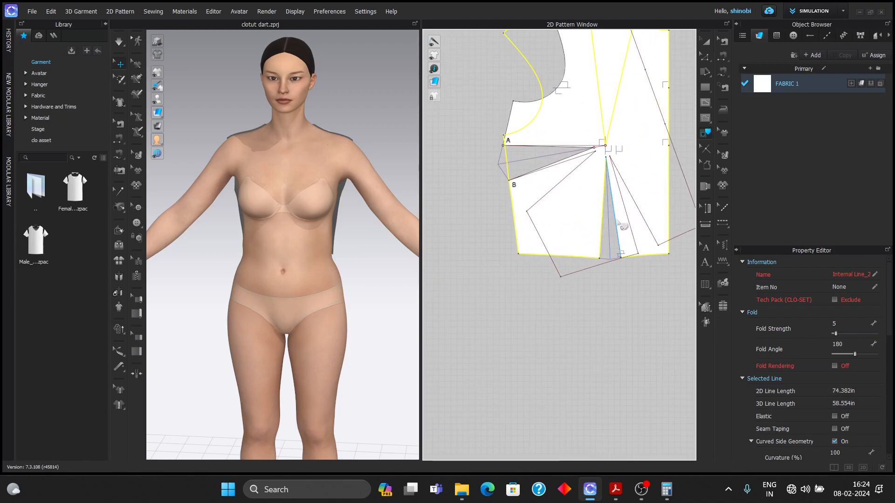
right_click(618, 221)
click(632, 225)
scroll(630, 225, down, 4)
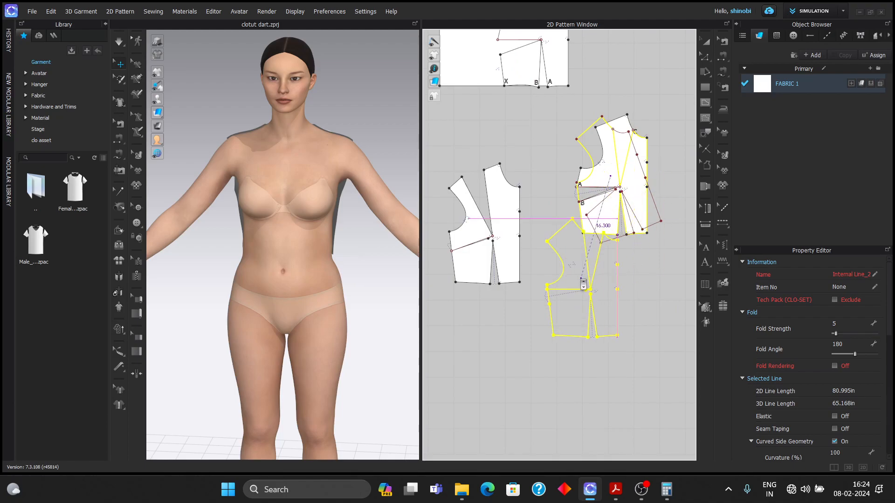
scroll(577, 283, down, 4)
middle_drag(560, 316, 651, 233)
click(651, 233)
Delete the leftover internal line and short tip segment of the old side dart from the new front pattern
scroll(551, 260, up, 5)
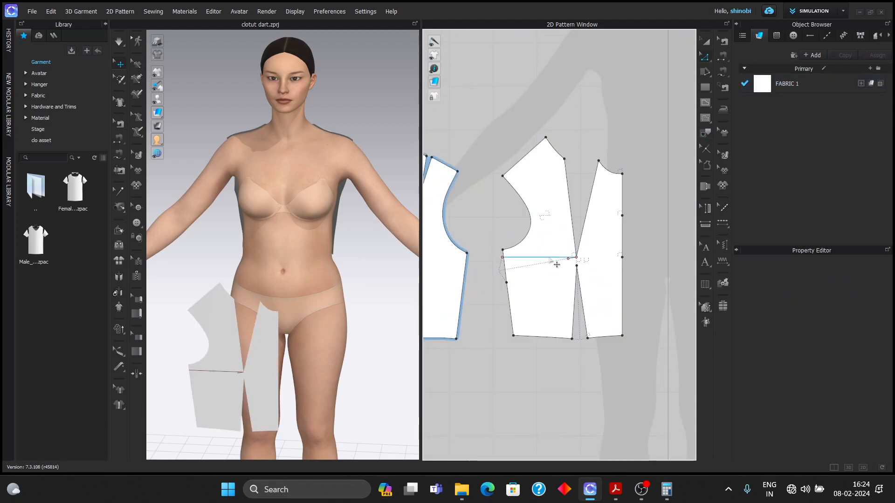
click(550, 260)
key(Delete)
click(570, 260)
key(Delete)
scroll(572, 263, down, 1)
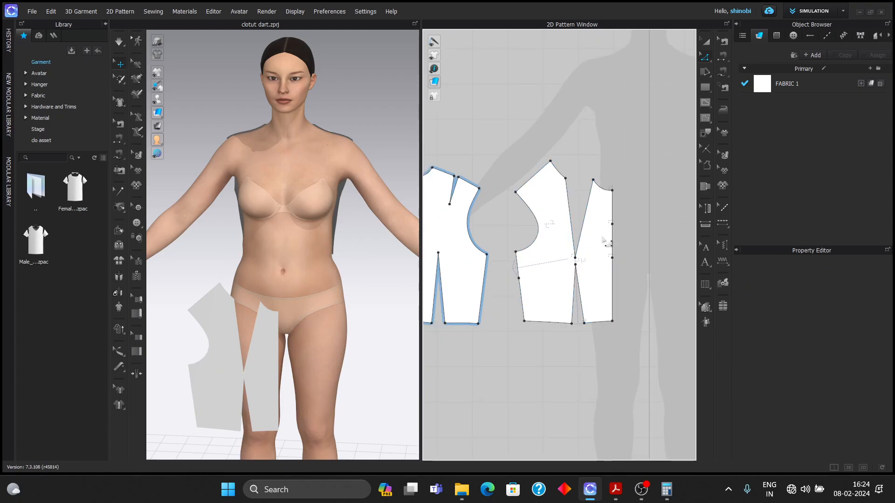
Sew the back bodice's side seam to the new front's side seam and compare the two edge lengths
click(724, 74)
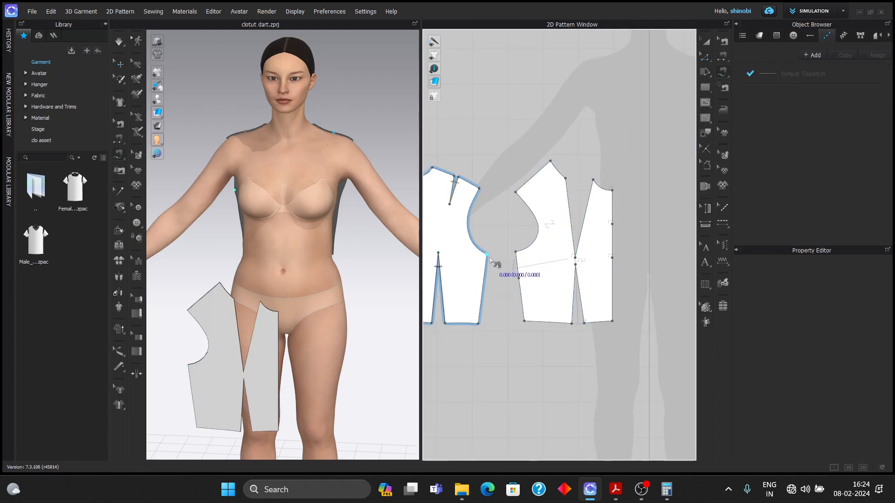
click(521, 301)
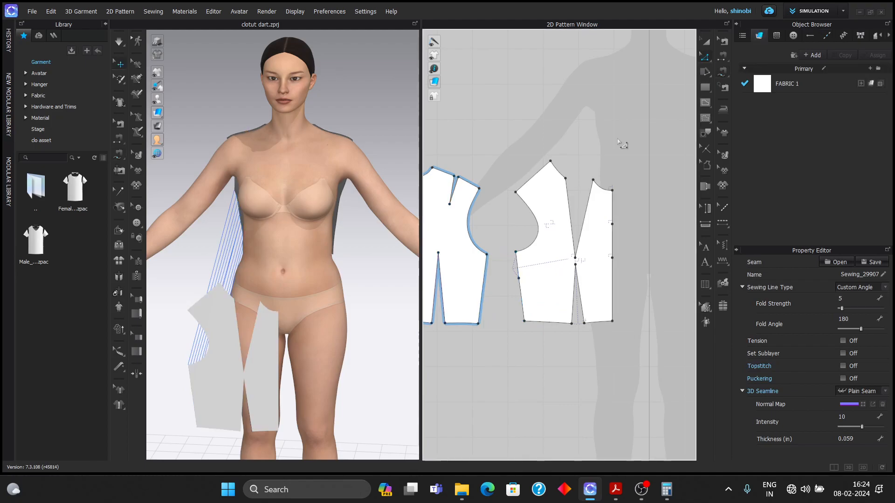
right_click(519, 279)
click(483, 285)
shift+click(520, 292)
Sew the new front's shoulder edge to both sections of the back shoulder, skipping the back shoulder dart
click(723, 73)
scroll(593, 268, down, 3)
click(566, 199)
click(542, 218)
click(488, 204)
shift+click(502, 208)
shift+click(507, 209)
shift+click(519, 215)
Sew together the two legs of the neckline dart and the two legs of the waist dart on the front
click(575, 209)
click(581, 261)
click(593, 211)
click(581, 261)
click(582, 266)
click(579, 304)
click(581, 265)
click(587, 304)
Clone the front pattern as a Symmetric Pattern (with Sewing) and place the mirrored copy beside its centre front edge
middle_drag(587, 304, 579, 315)
click(708, 46)
right_click(559, 259)
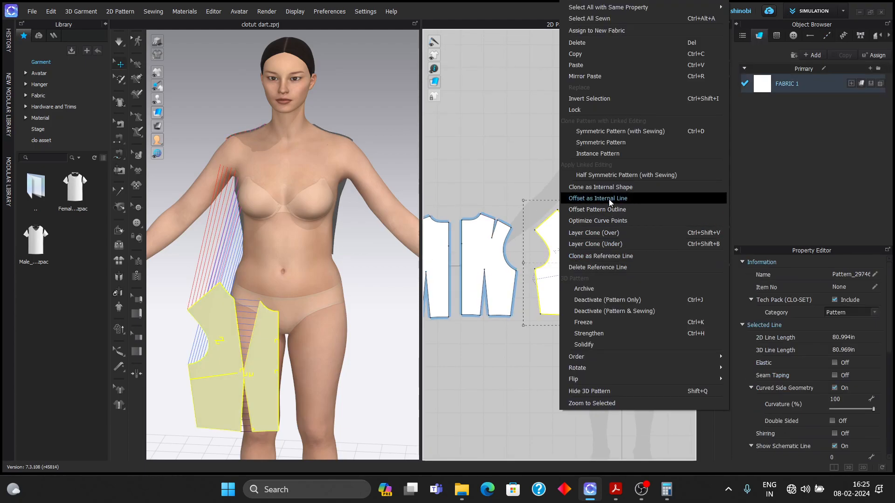
click(609, 134)
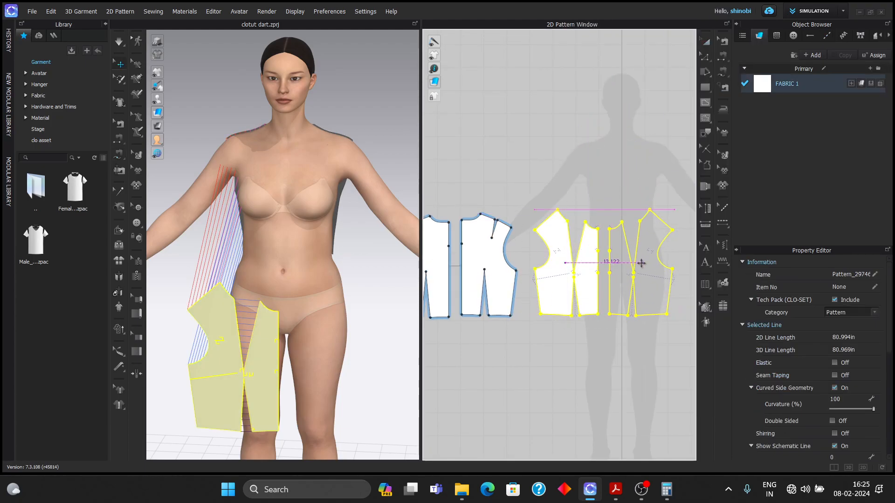
click(643, 266)
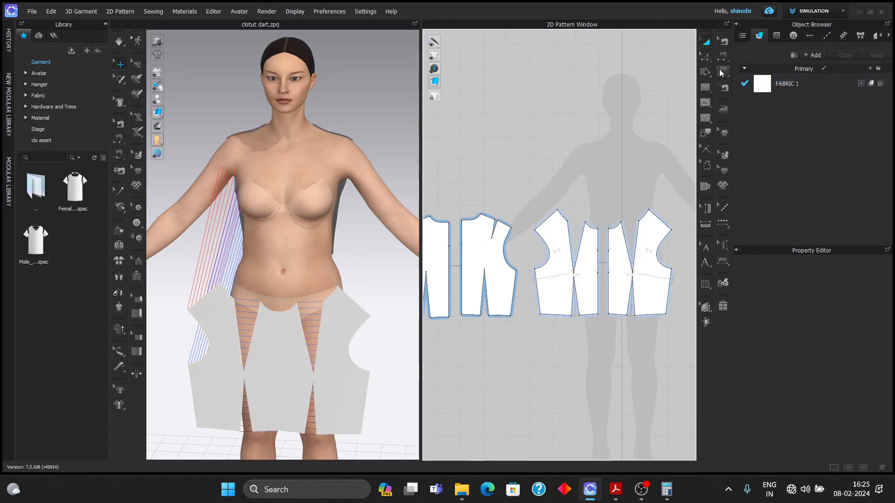
Sew the centre front edges of the two front pieces together from neckline to hem
click(722, 74)
click(598, 229)
click(598, 314)
click(608, 229)
click(608, 314)
Compare the back and front side seams, and set the front side seam's length to 7.782 in
scroll(558, 285, down, 2)
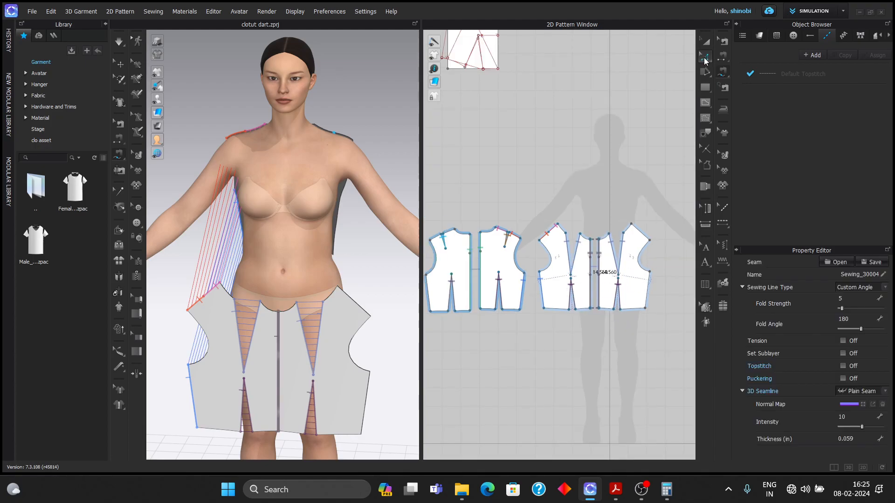
click(704, 57)
click(523, 289)
shift+click(542, 291)
right_click(543, 292)
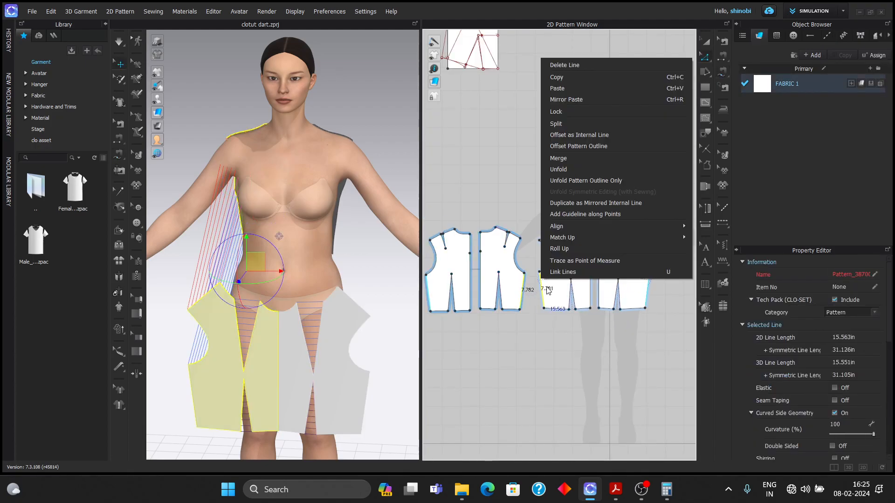
click(546, 207)
click(543, 288)
right_click(542, 283)
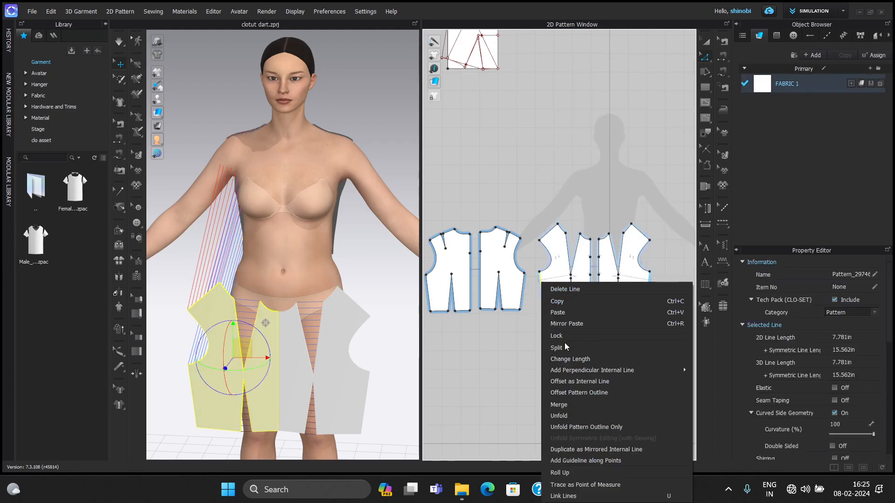
click(571, 360)
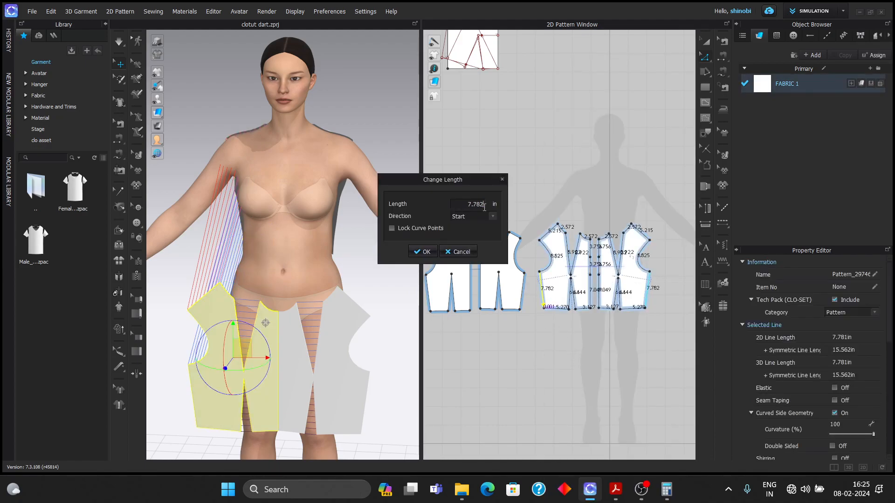
click(482, 223)
click(423, 252)
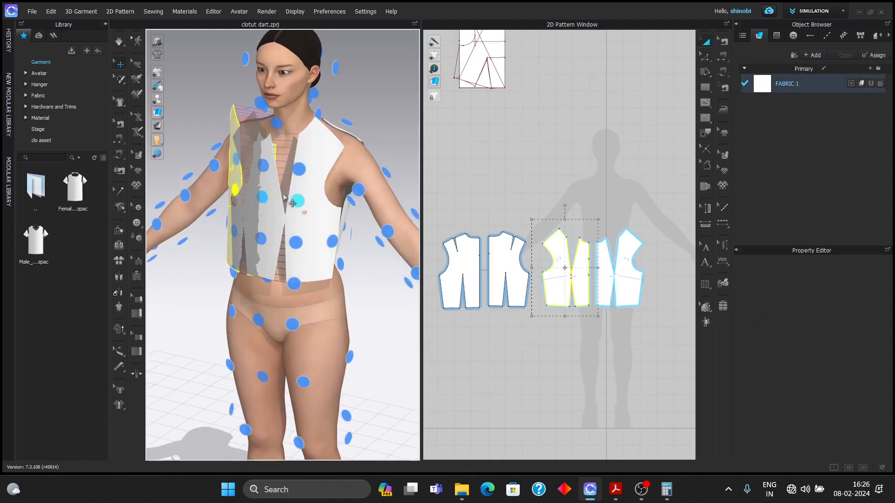
Place the mirrored front piece at the avatar's front torso arrangement point and shift it sideways into position
key(2)
drag(276, 186, 265, 186)
click(322, 198)
click(329, 213)
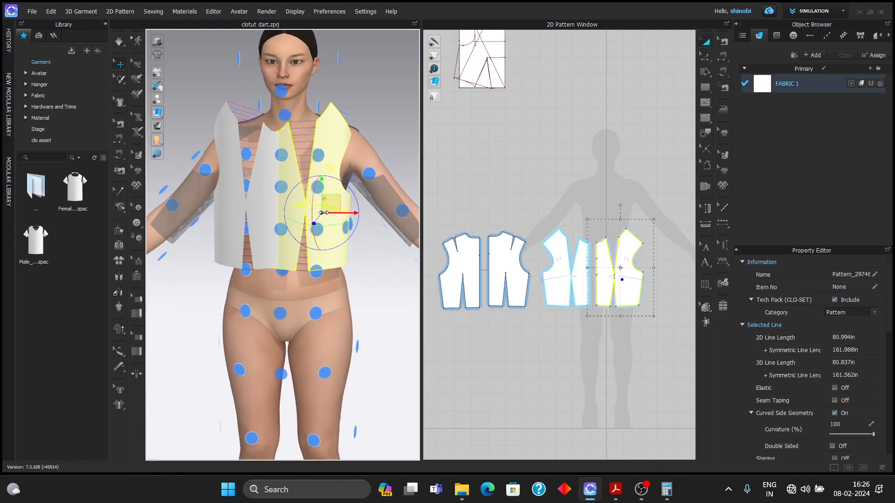
drag(350, 213, 360, 213)
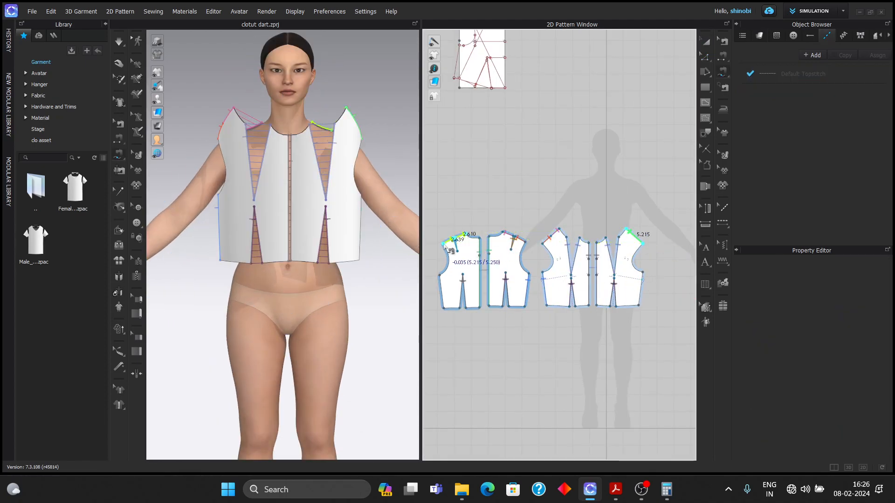
Sew the mirrored front's shoulder and side seam to the mirrored back, and simulate the bodice on the avatar
click(459, 239)
click(645, 277)
key(Escape)
click(644, 273)
click(639, 305)
click(439, 275)
click(443, 308)
scroll(348, 269, down, 2)
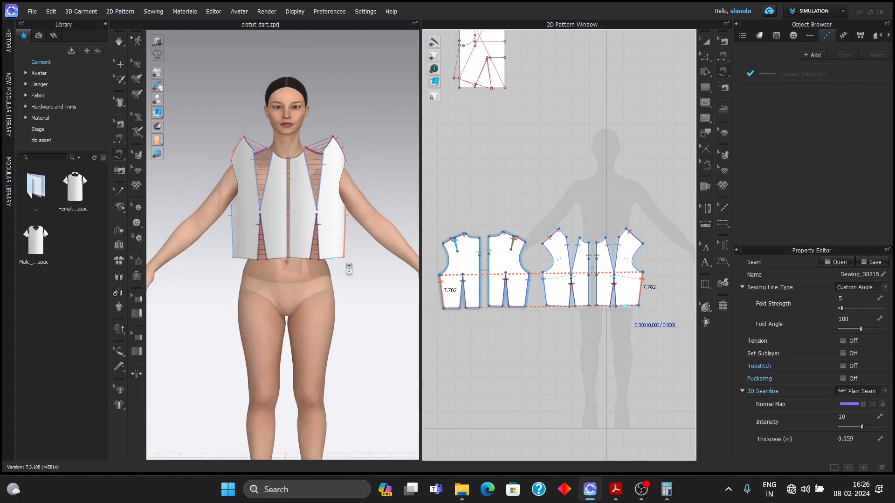
key(space)
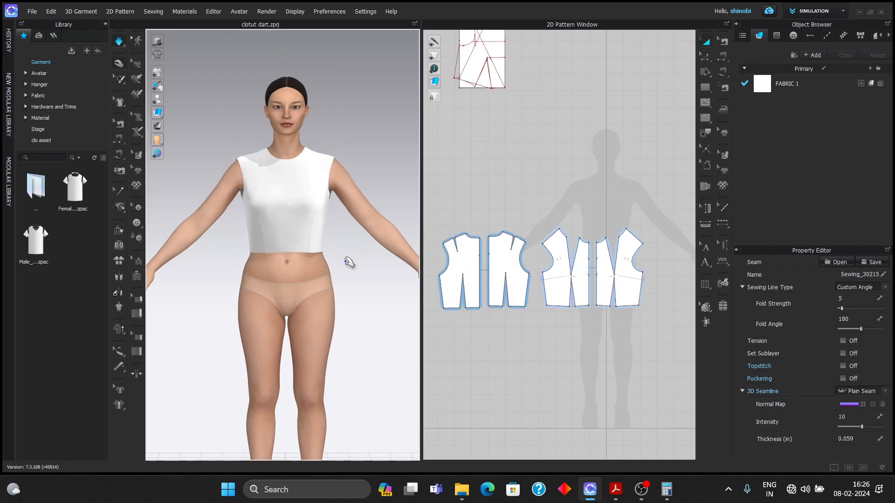
Set the length of the front piece's neckline dart to 7.787 in, keeping the shaped dart cap
scroll(330, 251, up, 2)
right_drag(330, 251, 301, 258)
scroll(301, 257, up, 3)
scroll(583, 275, up, 5)
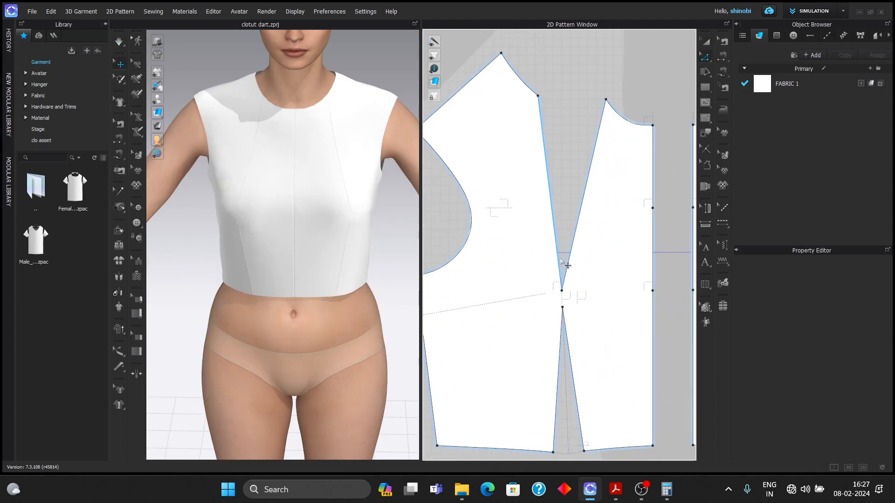
click(559, 261)
shift+click(568, 261)
right_click(569, 256)
click(614, 336)
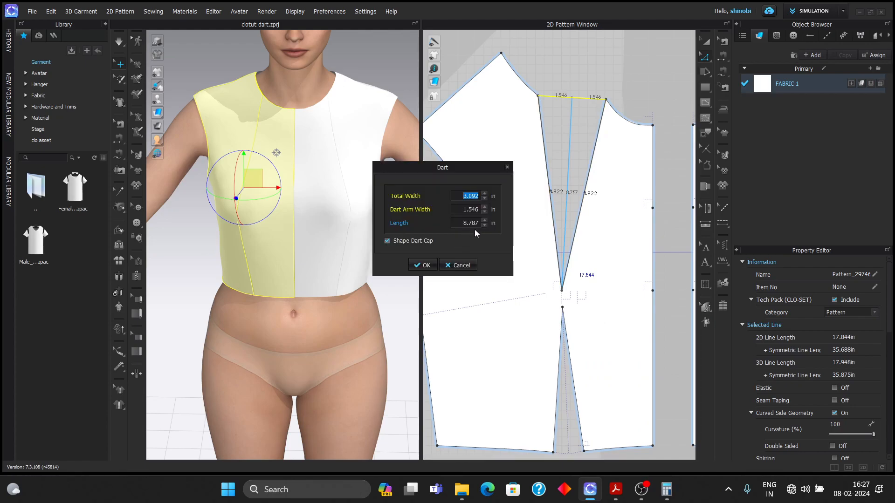
text(7.7)
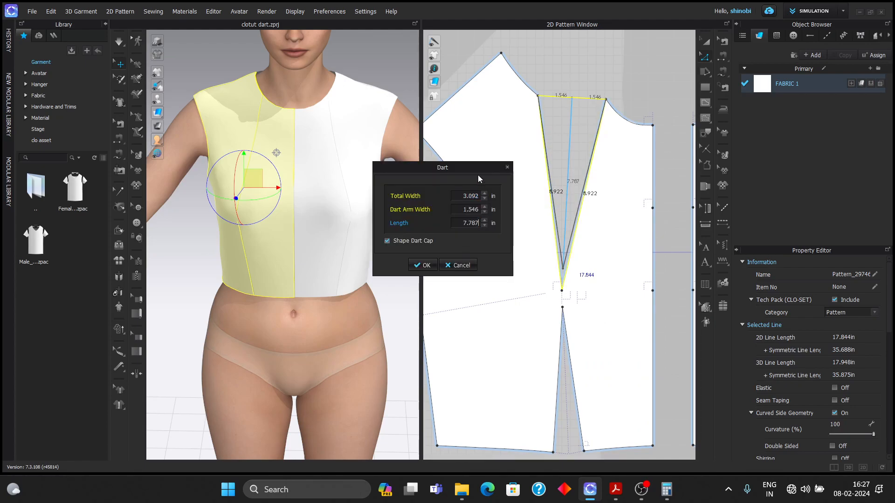
click(425, 265)
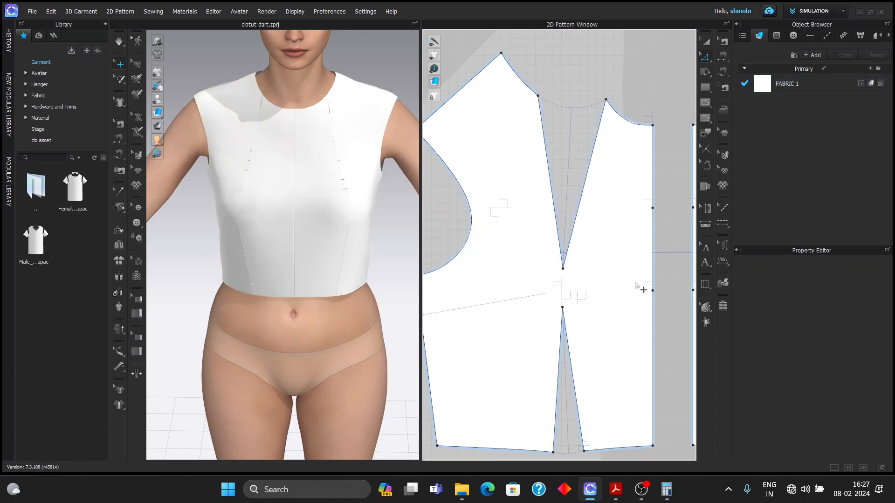
Simulate the bodice on the avatar with the shortened neckline darts
scroll(644, 289, down, 3)
scroll(641, 285, down, 2)
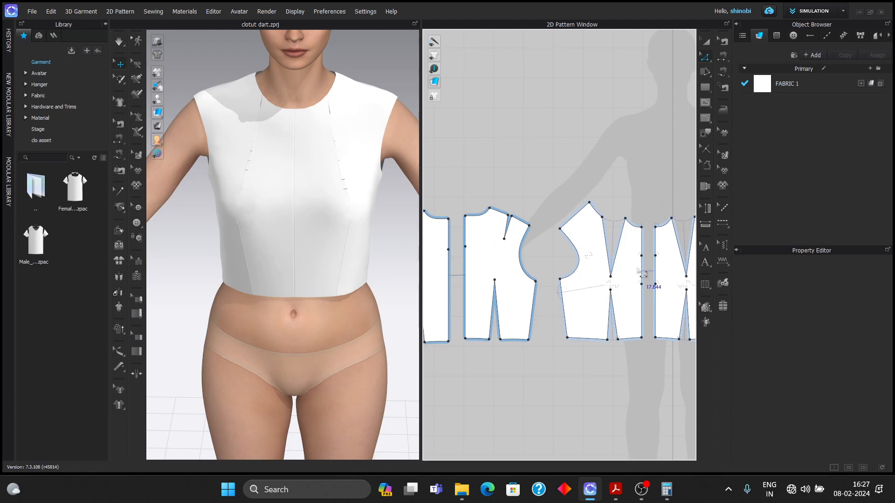
middle_drag(648, 285, 588, 265)
key(space)
scroll(315, 236, down, 5)
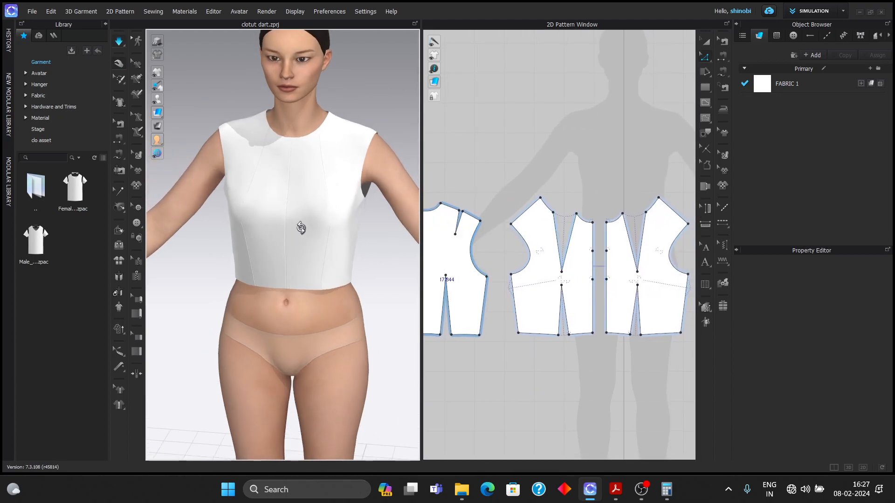
Examine the draped bodice's fit and neckline darts from the side, the back and the front
right_drag(320, 243, 390, 229)
scroll(313, 245, up, 4)
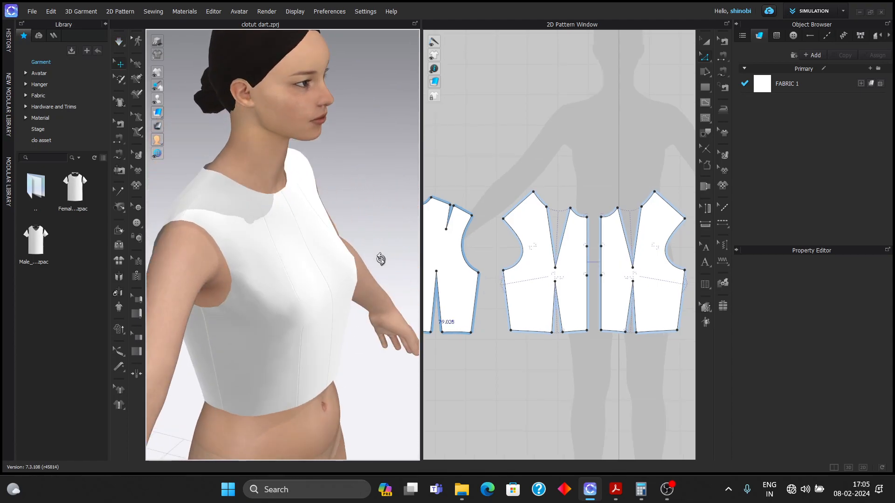
right_drag(381, 260, 331, 244)
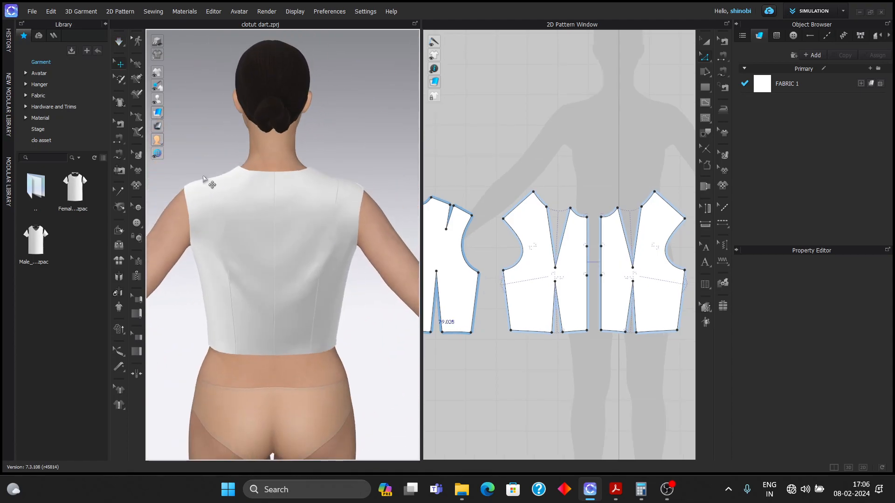
click(189, 194)
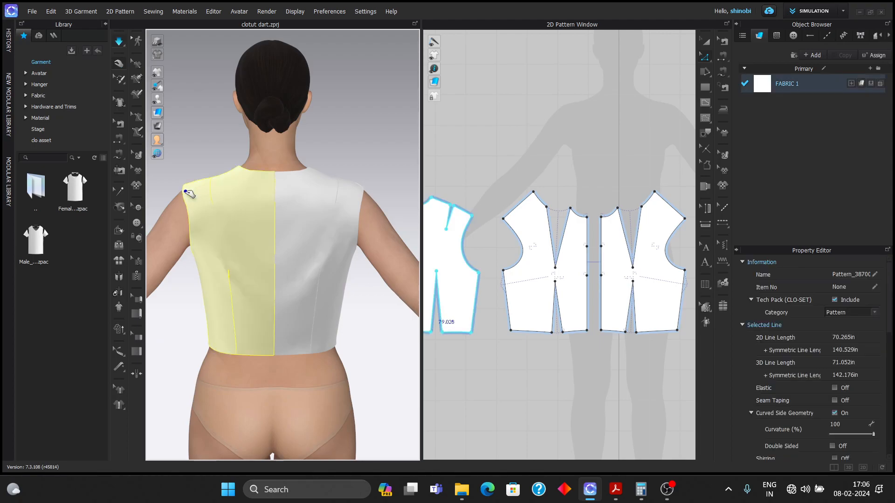
click(218, 152)
scroll(292, 185, down, 3)
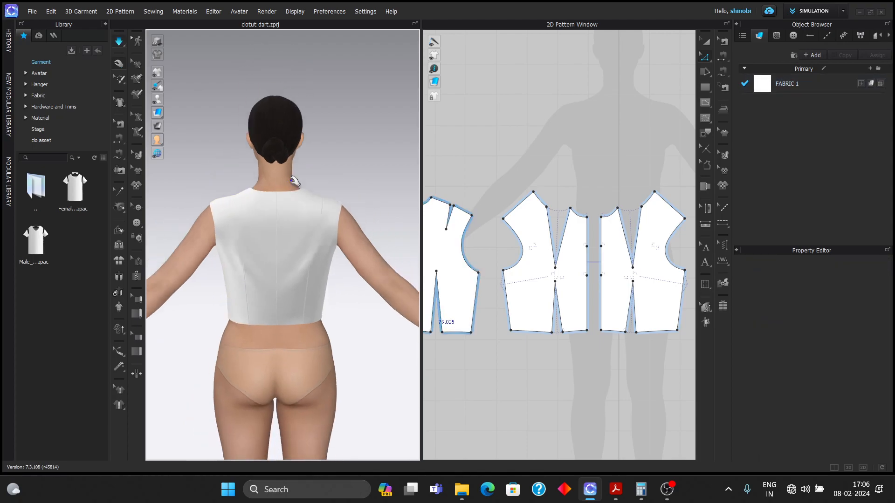
right_drag(446, 185, 323, 204)
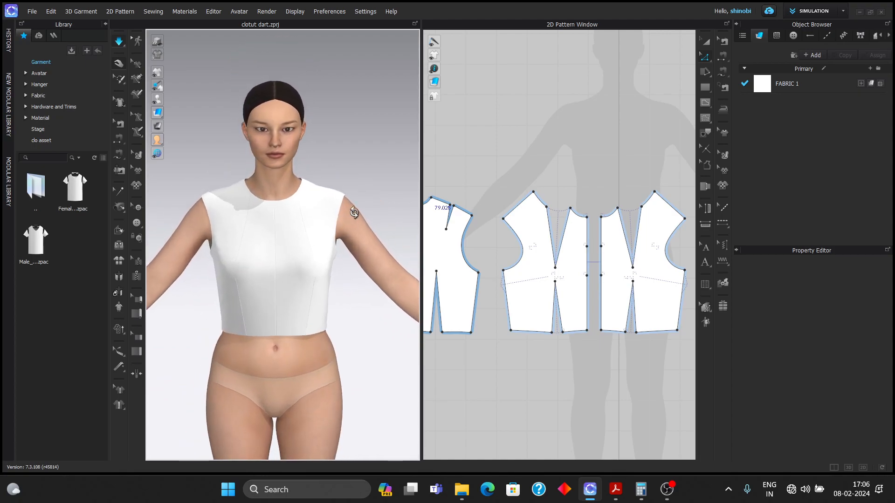
scroll(295, 239, up, 6)
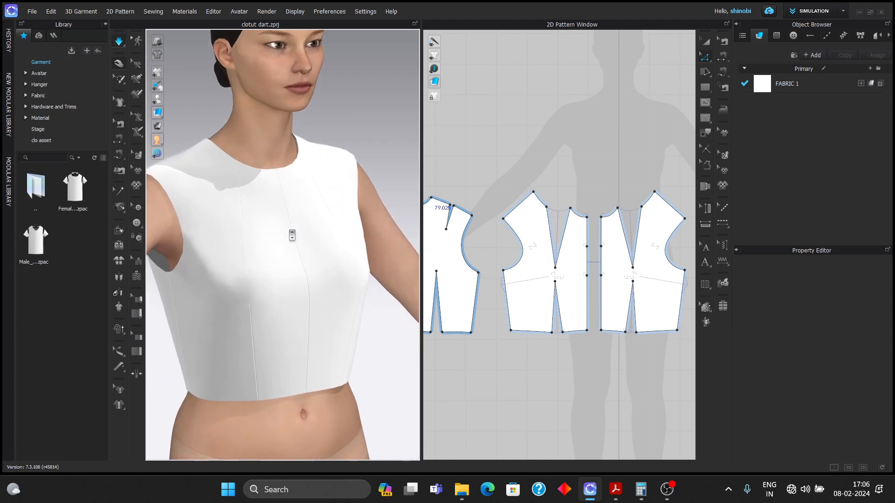
right_drag(278, 245, 340, 241)
scroll(273, 251, down, 4)
scroll(339, 241, down, 3)
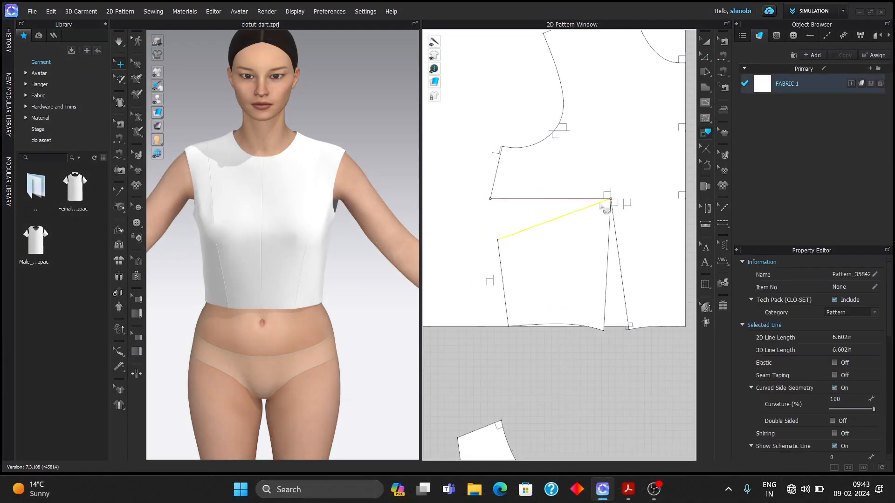
Trace the outline, darts and bust line of the drafted front bodice as a new pattern piece and place it below the previous front piece
scroll(600, 204, up, 3)
scroll(625, 190, up, 5)
shift+click(616, 212)
scroll(615, 213, down, 2)
scroll(617, 217, down, 5)
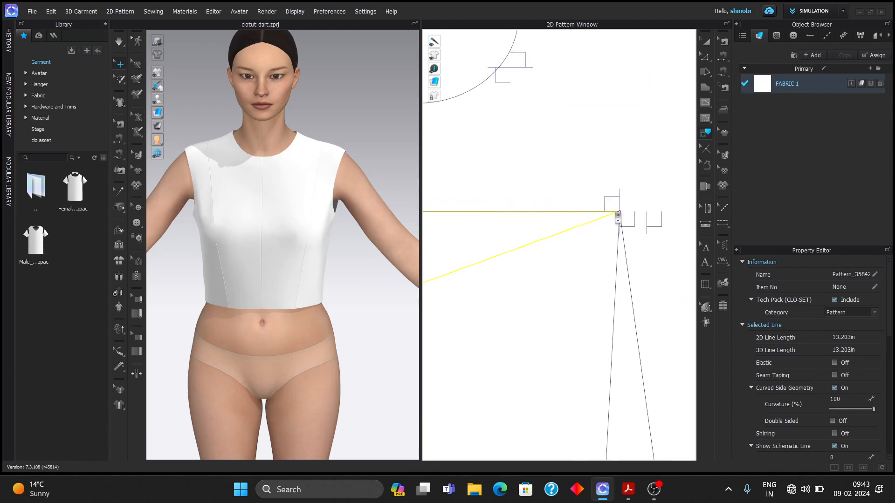
shift+click(528, 189)
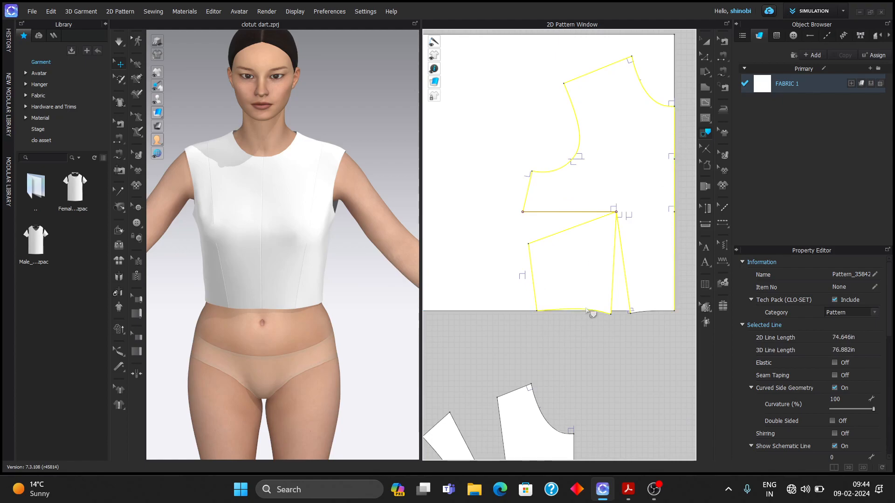
right_click(676, 287)
click(689, 293)
scroll(643, 281, down, 6)
middle_drag(664, 309, 625, 191)
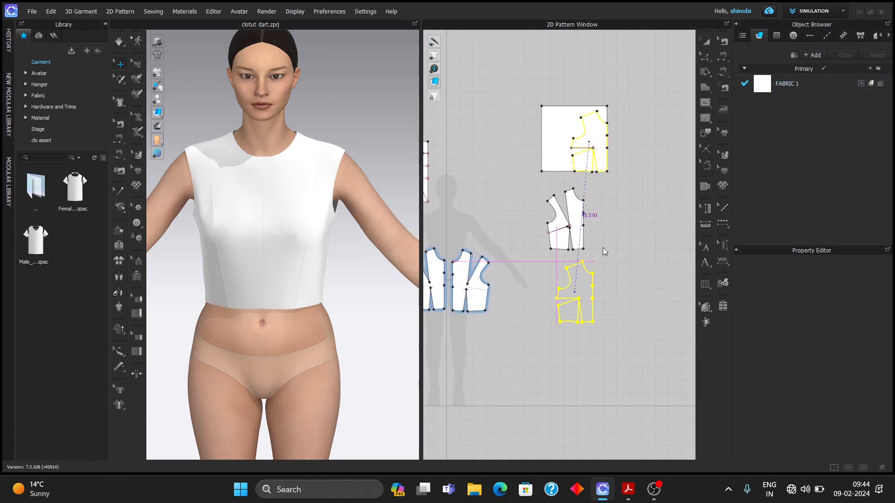
click(599, 247)
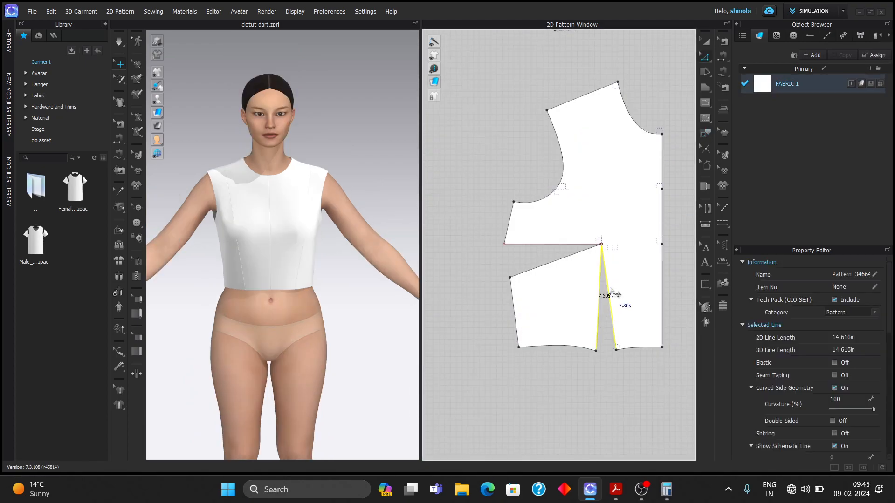
Check the new front piece's waist dart length, and subtract 0.75 from 7.272 in Calculator
right_click(610, 291)
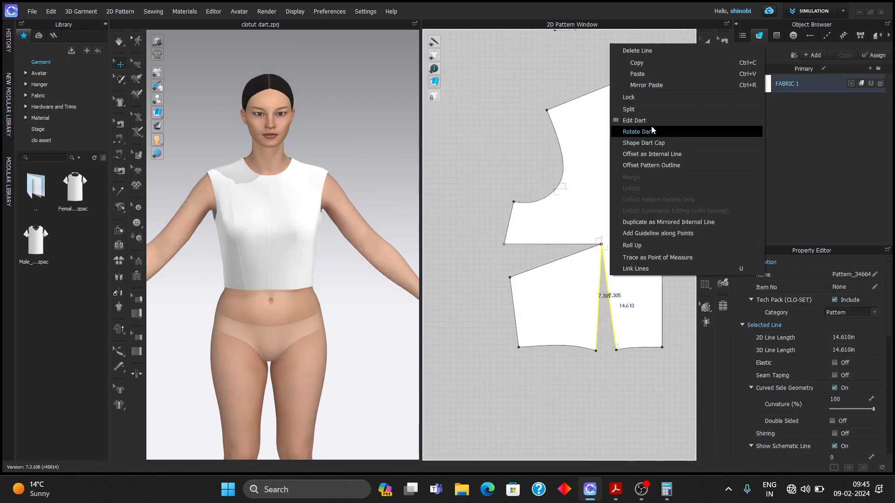
click(651, 126)
click(458, 265)
click(667, 490)
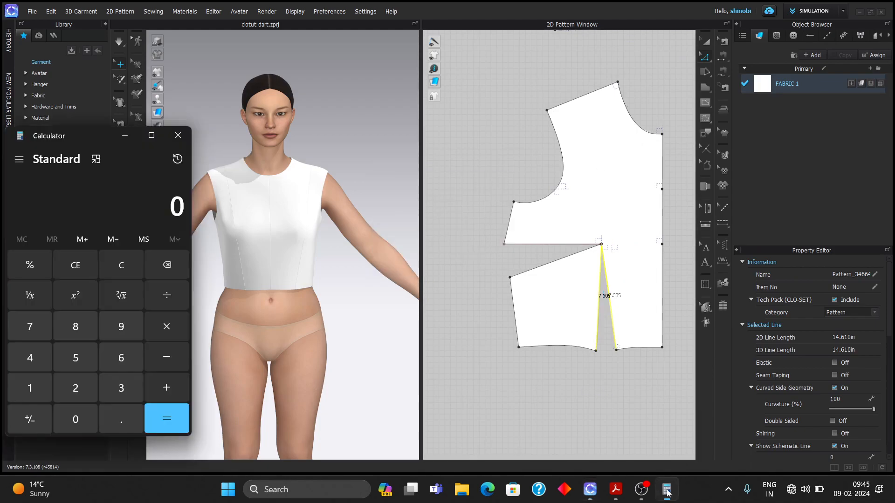
text(7.272)
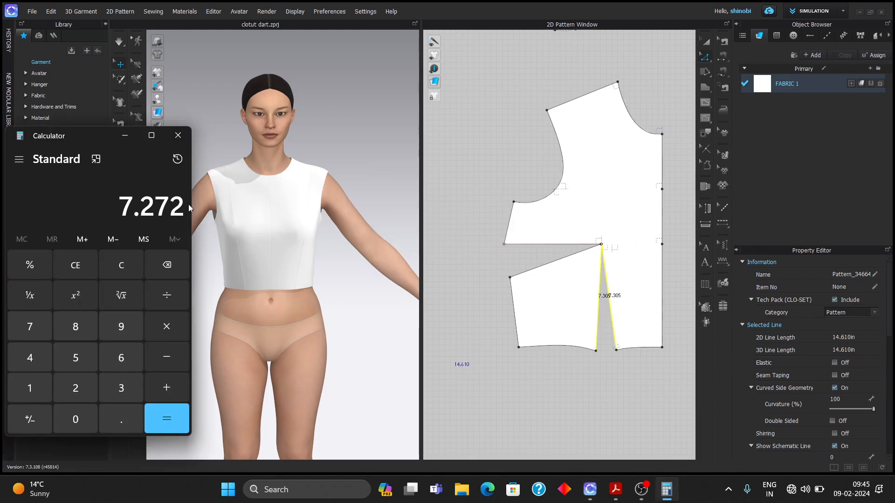
text(0.75)
key(Return)
click(125, 135)
Shorten the new front piece's waist dart by 0.75 in, using the calculated dart length
right_click(607, 300)
click(631, 143)
double_click(468, 223)
text(6.5)
key(Return)
Move the side dart's tip onto the bust point at the inner end of the horizontal internal line
scroll(633, 251, up, 6)
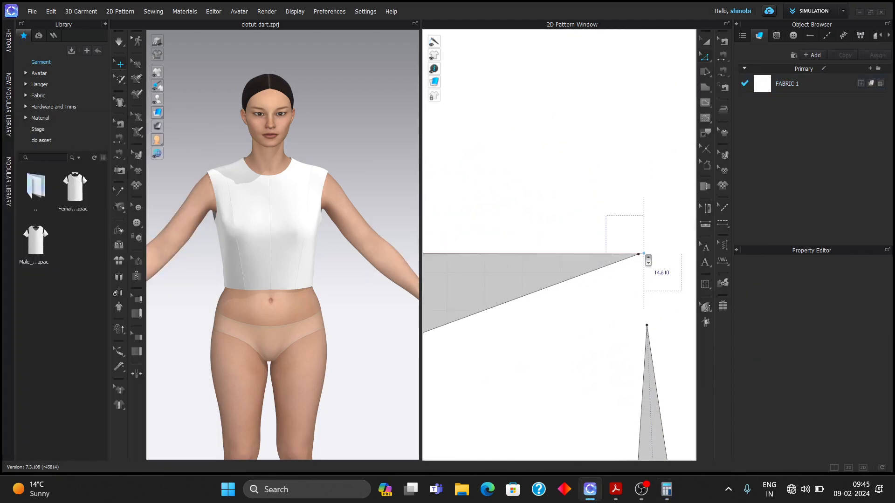
drag(626, 245, 645, 242)
click(645, 247)
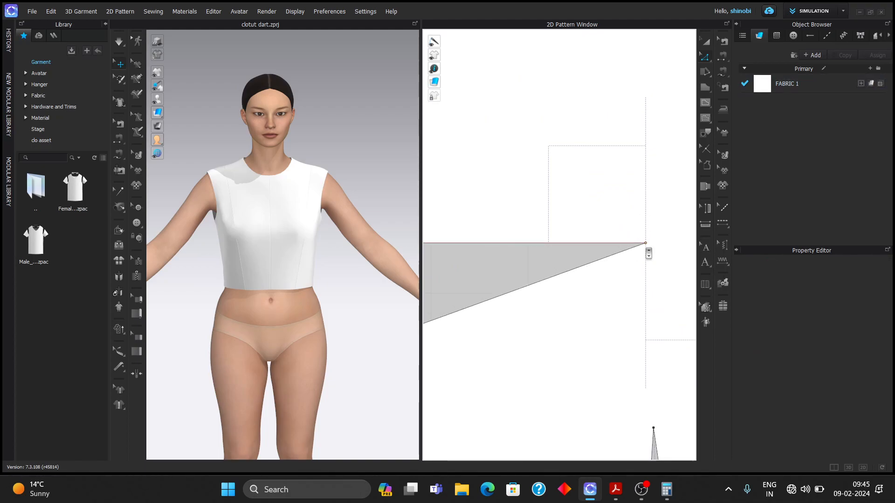
scroll(645, 248, down, 5)
Set the side dart's length to 5.807 in, keeping the shaped dart cap
click(614, 264)
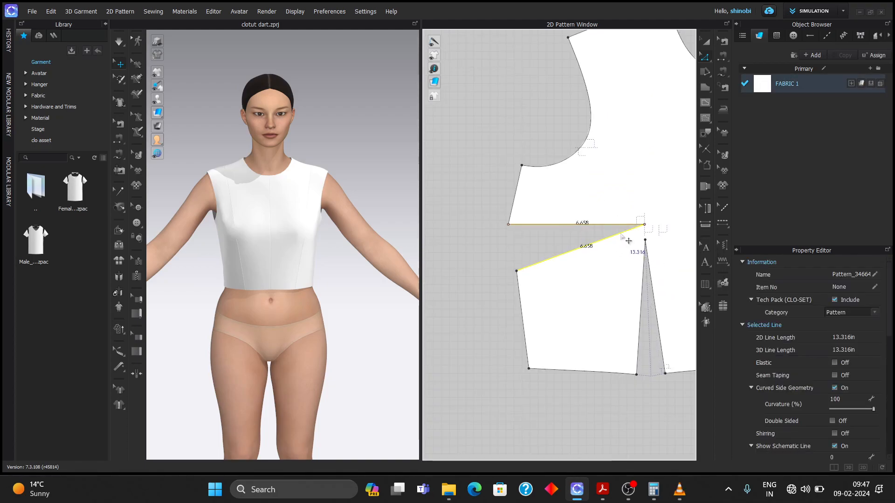
right_click(625, 235)
click(652, 312)
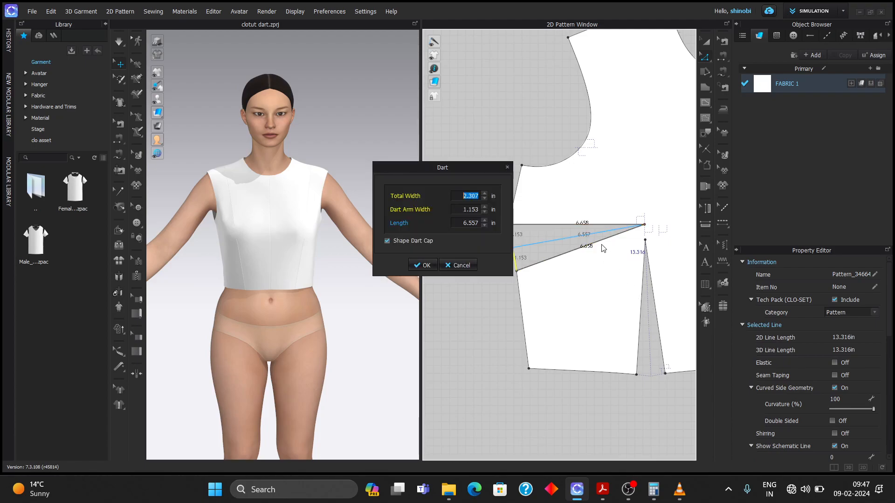
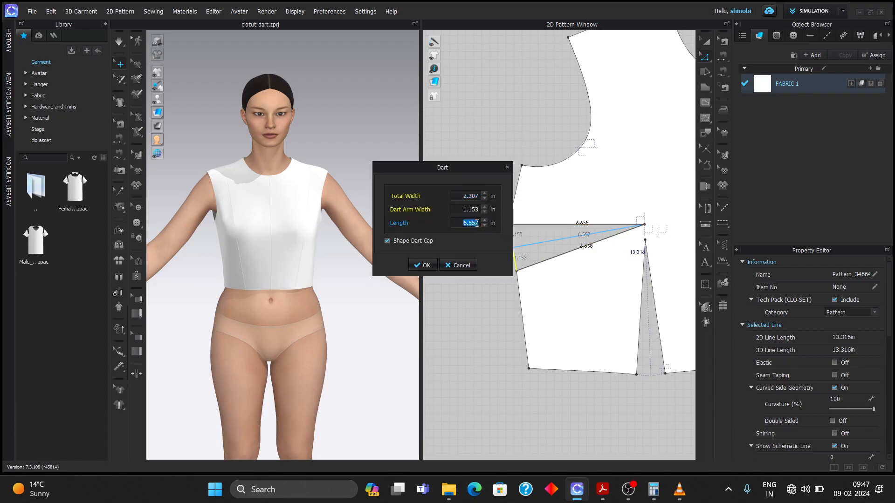
text(5.80)
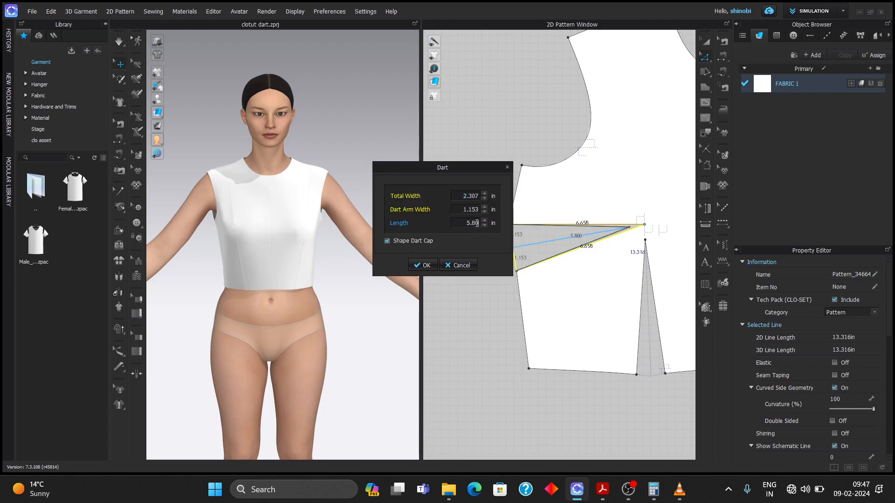
text(7)
key(Return)
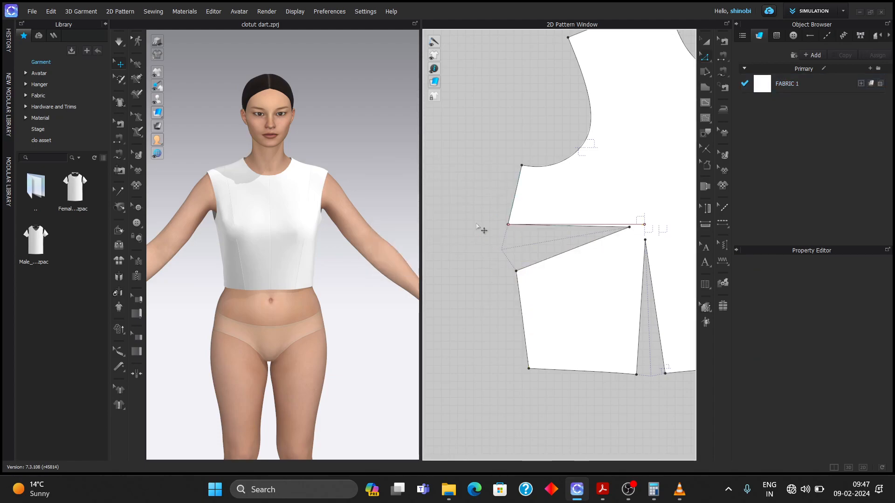
Draw a straight internal line from the shortened side dart's tip to the bust point
scroll(577, 261, down, 3)
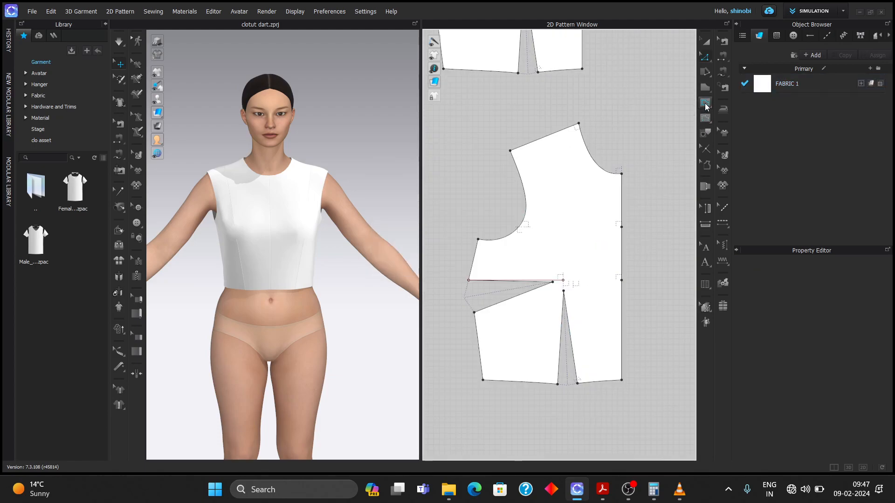
click(705, 104)
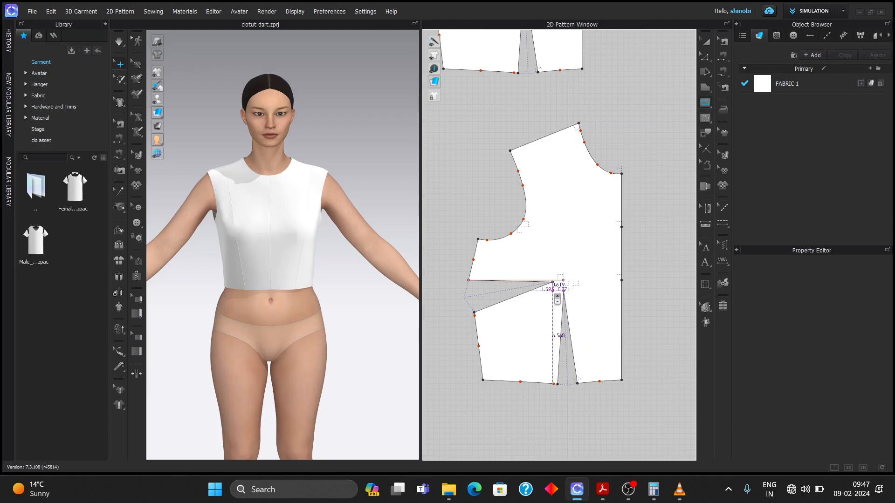
scroll(556, 272, up, 5)
click(551, 258)
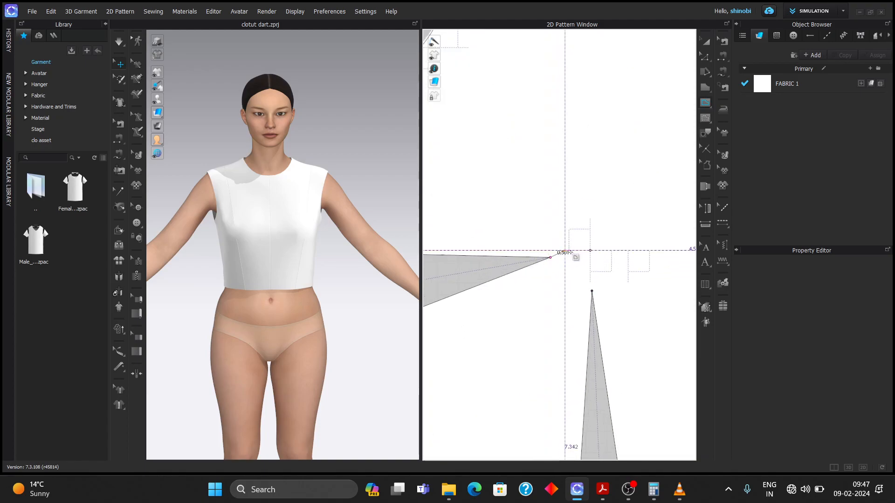
double_click(590, 252)
scroll(591, 252, down, 3)
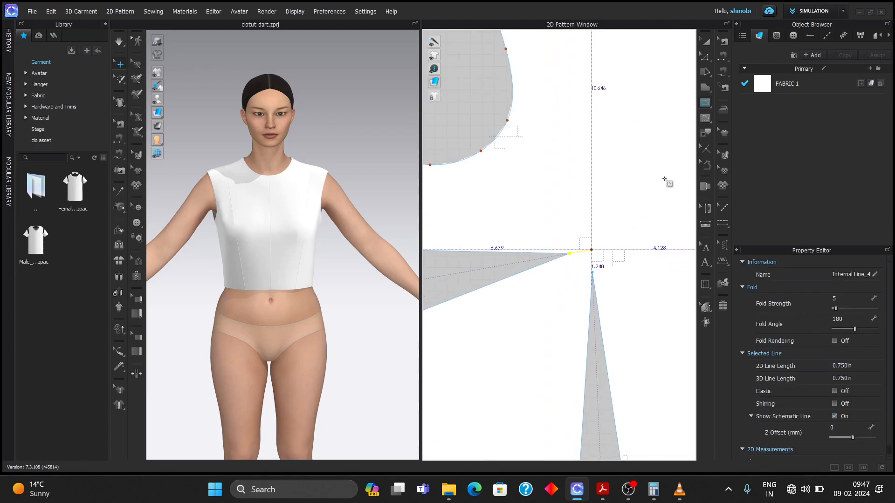
Draw a straight internal line from the armhole end of the shoulder to the bust point
click(706, 57)
scroll(593, 227, down, 3)
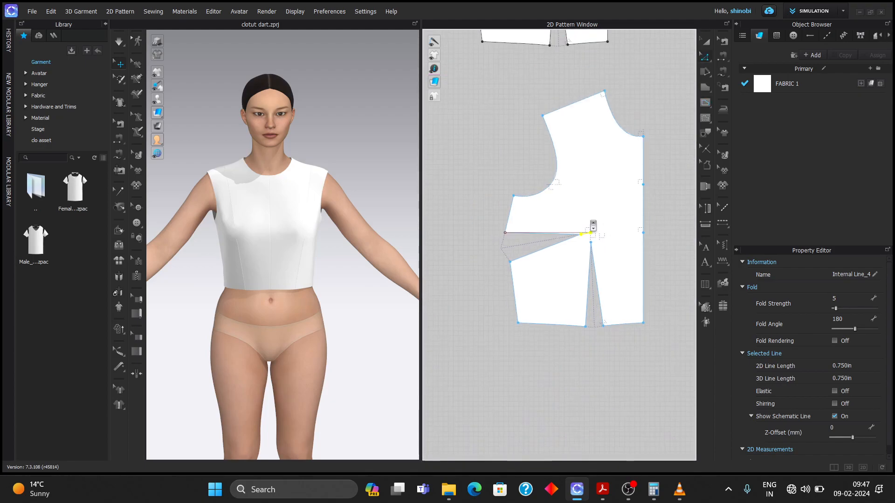
middle_drag(619, 211, 609, 236)
click(532, 141)
scroll(578, 259, up, 5)
click(577, 261)
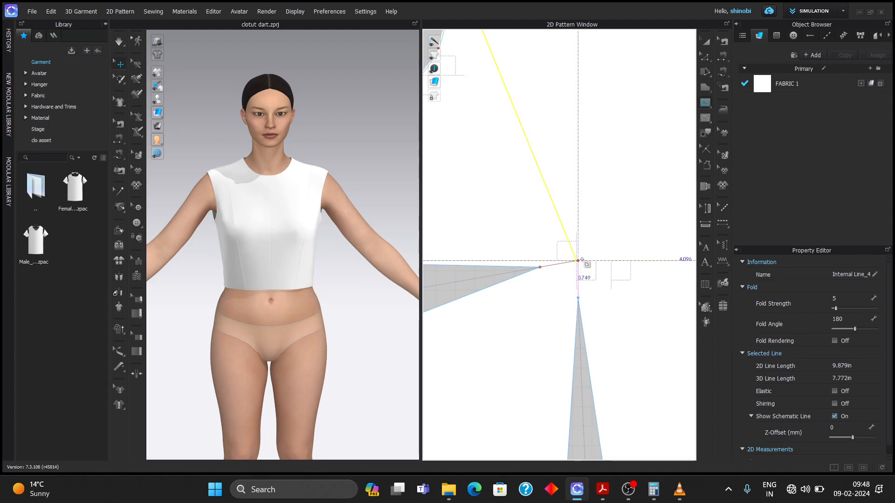
scroll(580, 264, down, 5)
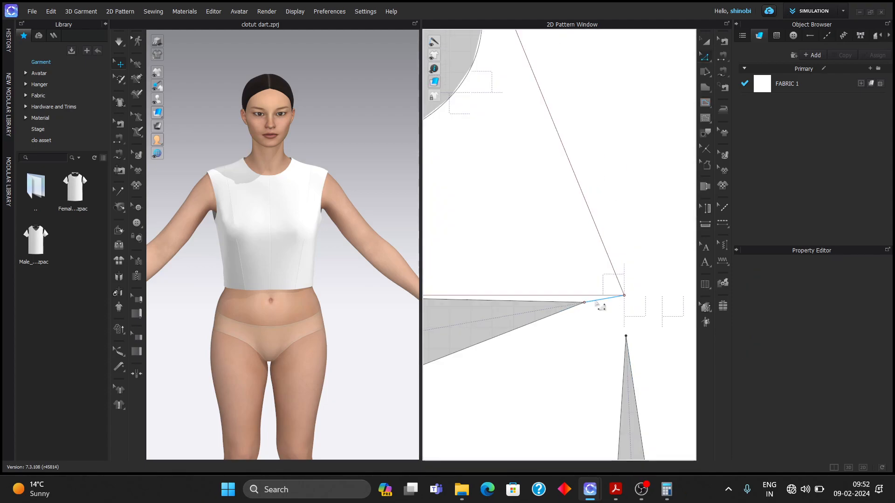
right_click(608, 308)
click(610, 161)
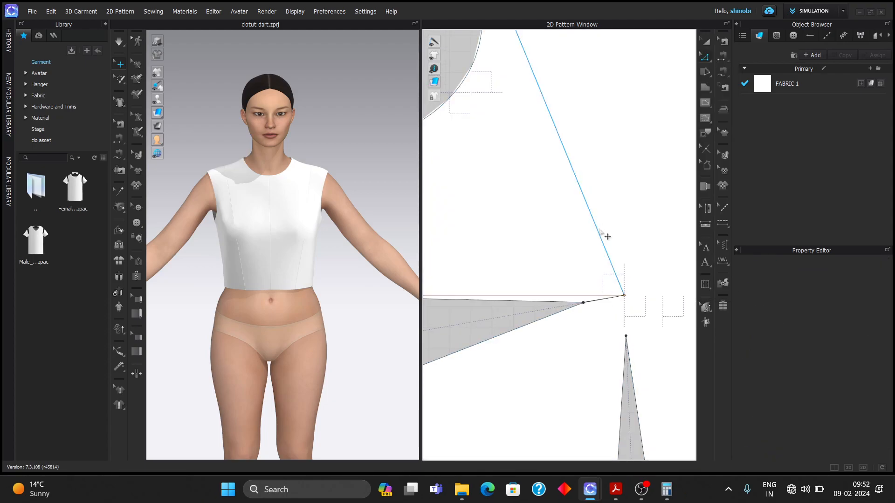
right_click(608, 237)
click(633, 359)
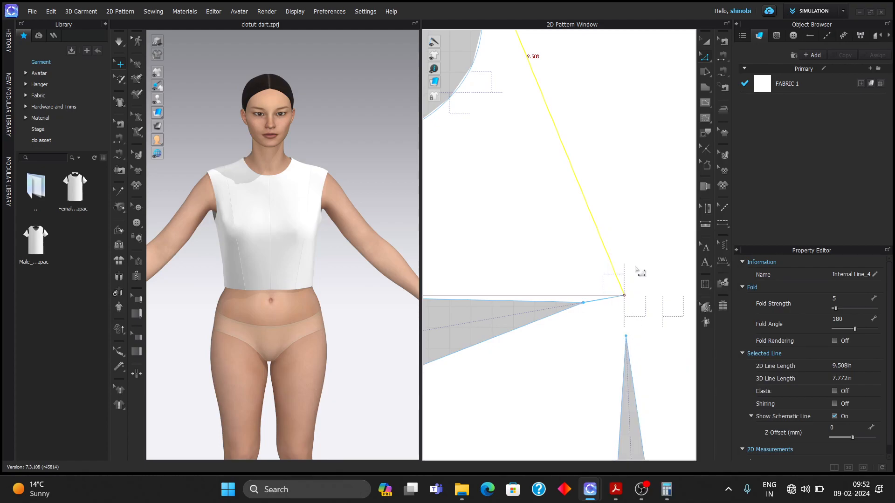
scroll(630, 261, down, 2)
right_click(624, 265)
click(639, 134)
scroll(624, 272, up, 4)
click(516, 342)
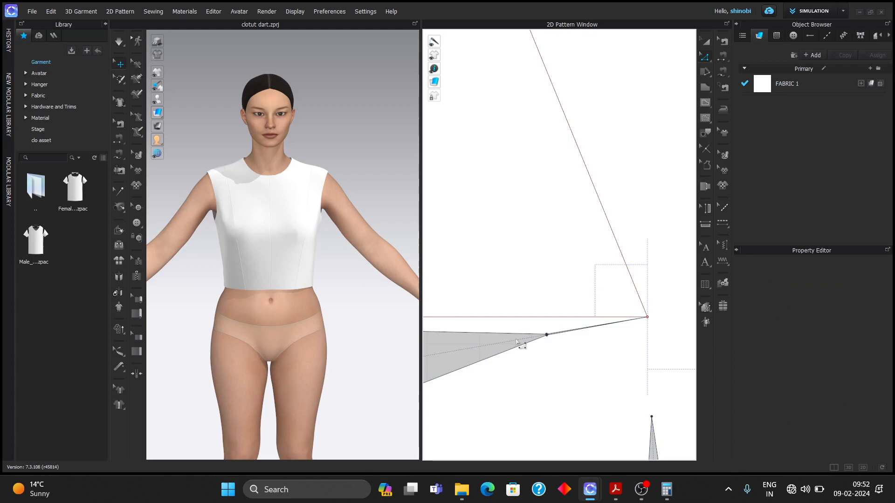
scroll(623, 316, up, 2)
right_click(655, 267)
click(676, 127)
scroll(608, 245, down, 3)
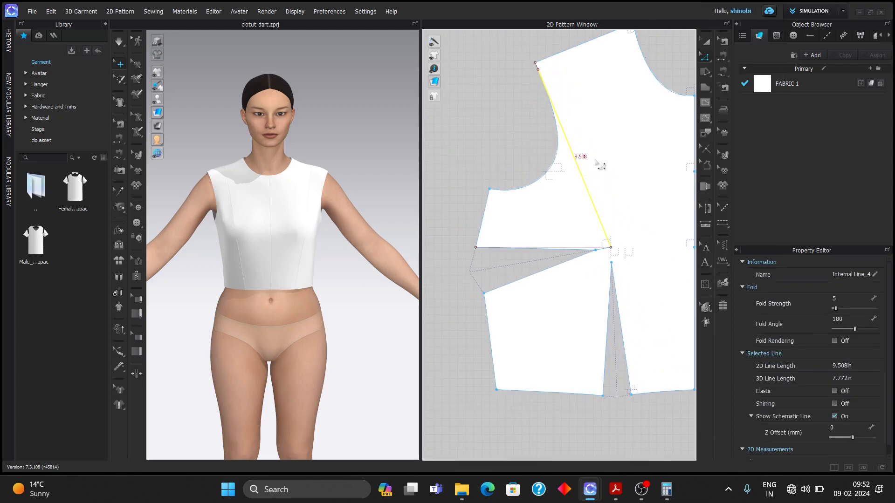
scroll(519, 93, up, 4)
click(514, 94)
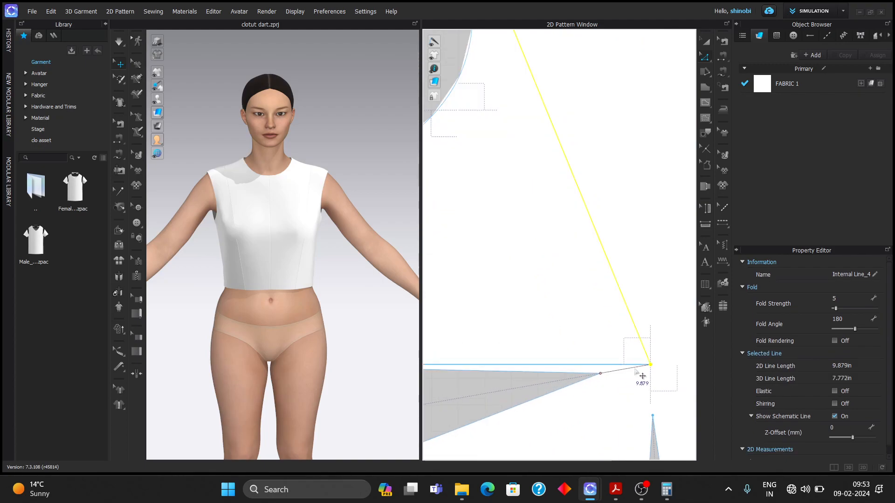
right_click(637, 376)
click(664, 233)
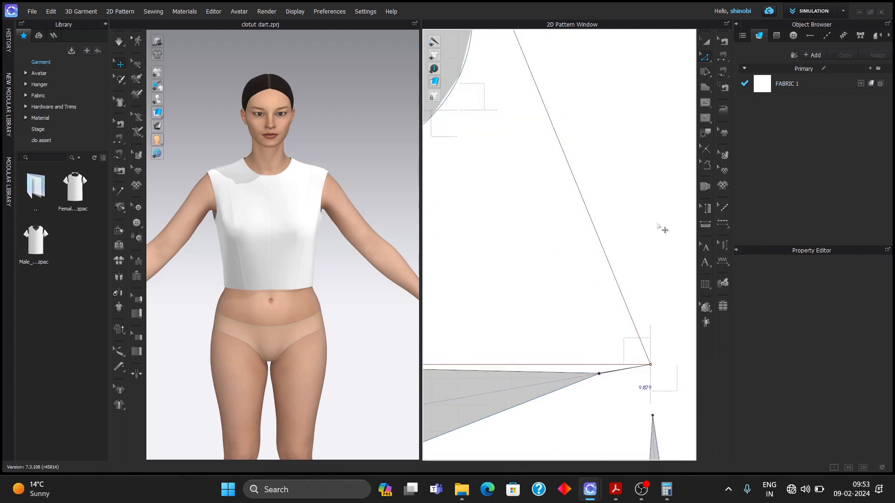
right_click(628, 301)
click(649, 149)
scroll(608, 231, down, 3)
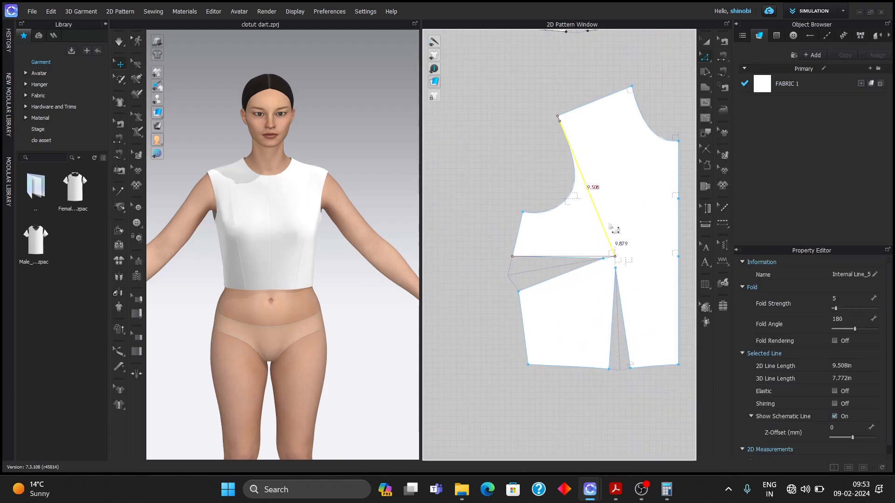
Trace the front bodice's outline, including the armhole, side seam, both darts, hem, centre front and neckline, as an internal shape
click(560, 197)
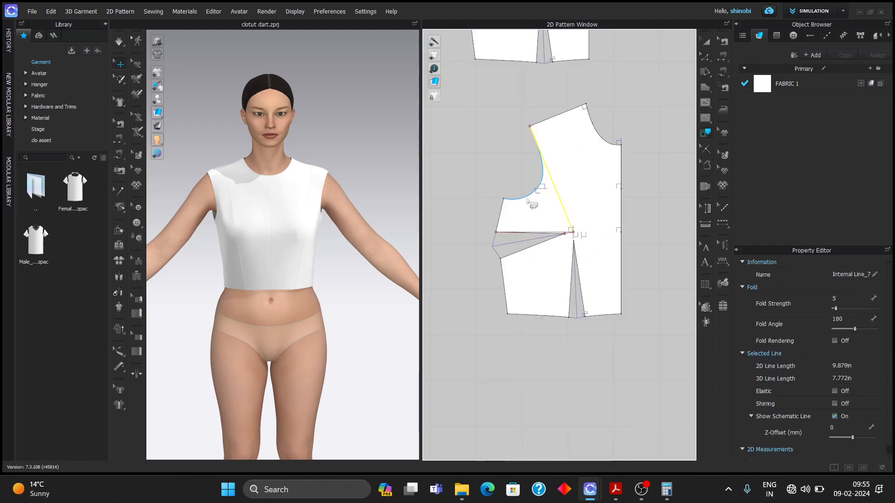
shift+click(530, 198)
shift+click(504, 213)
scroll(560, 238, up, 5)
shift+click(568, 233)
shift+click(578, 226)
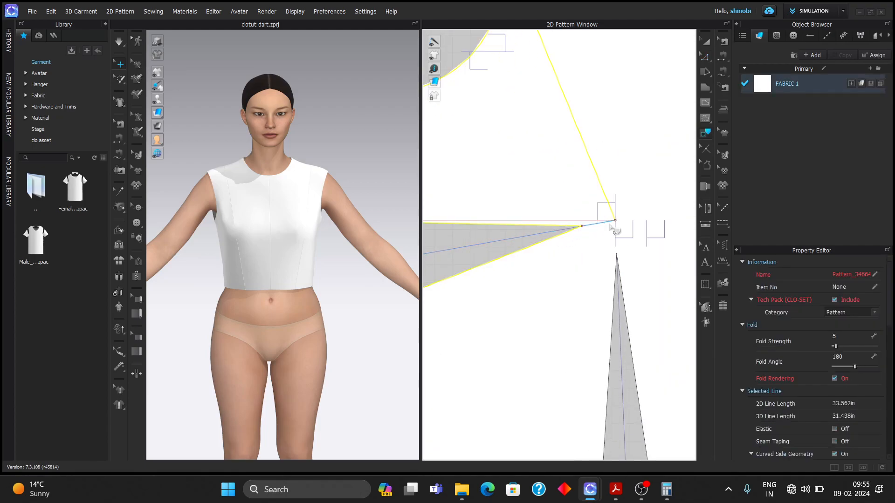
scroll(601, 226, down, 5)
shift+click(514, 299)
shift+click(582, 335)
shift+click(601, 326)
shift+click(619, 311)
shift+click(652, 334)
shift+click(671, 285)
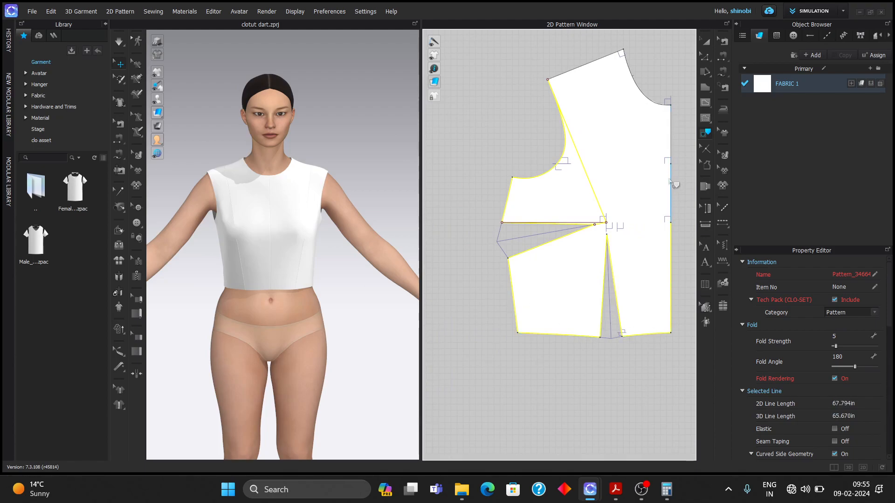
shift+click(652, 100)
right_click(581, 71)
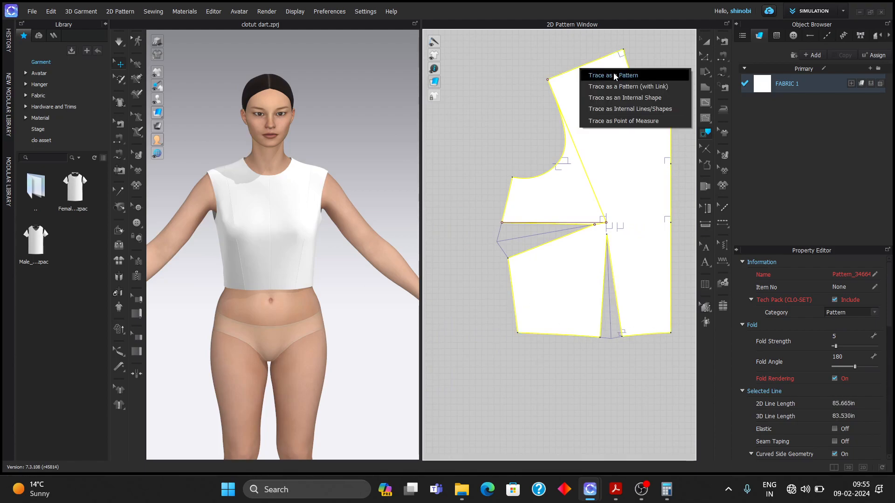
click(634, 96)
Rotate the traced internal shape counterclockwise about the bust point, bringing its upper side dart leg onto the original lower dart leg
middle_drag(711, 65, 690, 74)
key(a)
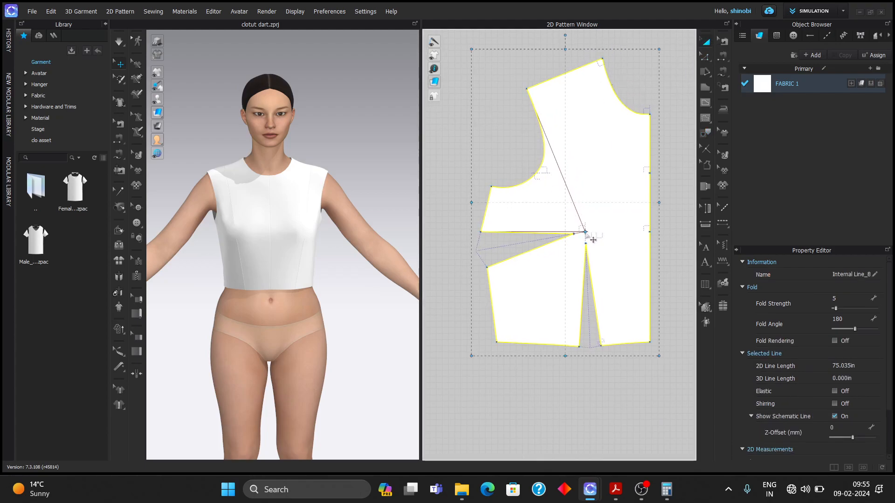
scroll(580, 170, down, 3)
middle_drag(580, 180, 582, 200)
scroll(570, 150, up, 2)
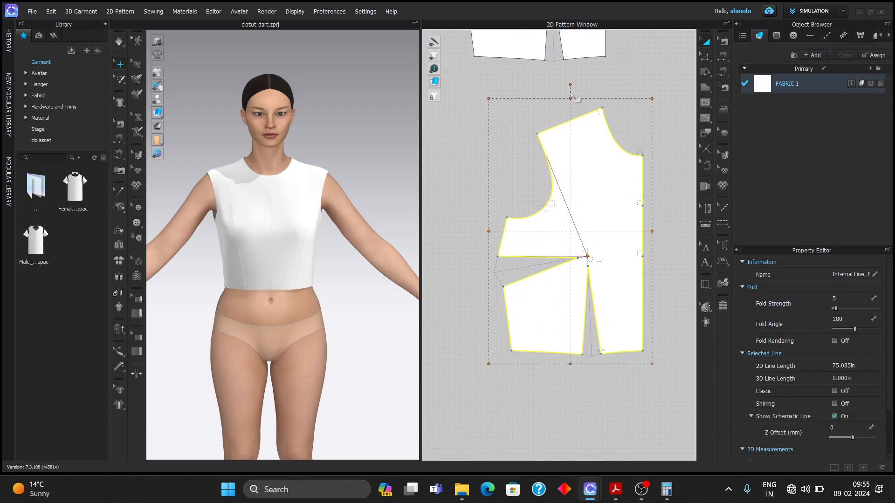
drag(571, 83, 533, 140)
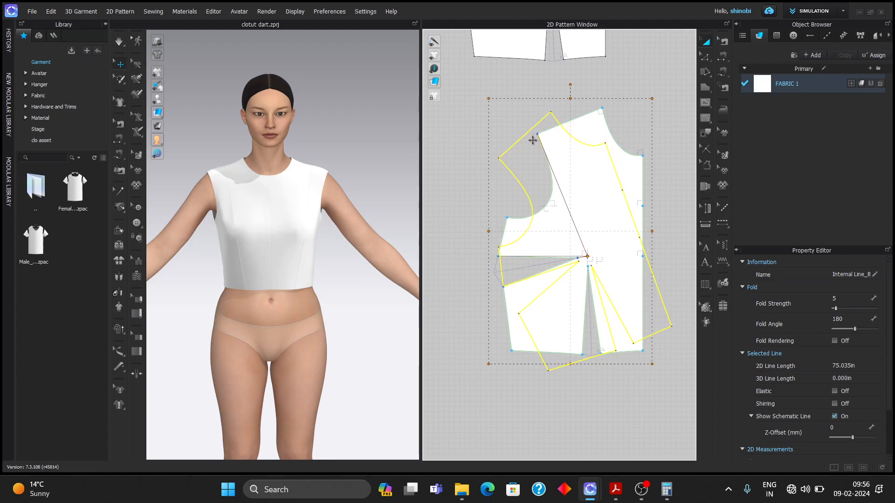
scroll(507, 292, up, 6)
scroll(507, 279, down, 4)
middle_drag(550, 269, 560, 340)
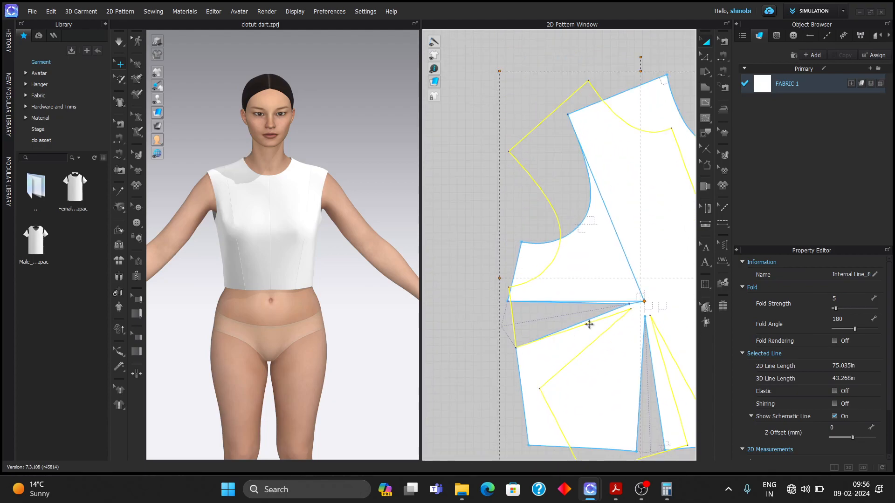
Fine-tune the traced shape's rotation about the bust point so its side seam meets the lower side dart leg's outer corner
middle_drag(616, 183, 600, 168)
scroll(608, 44, up, 2)
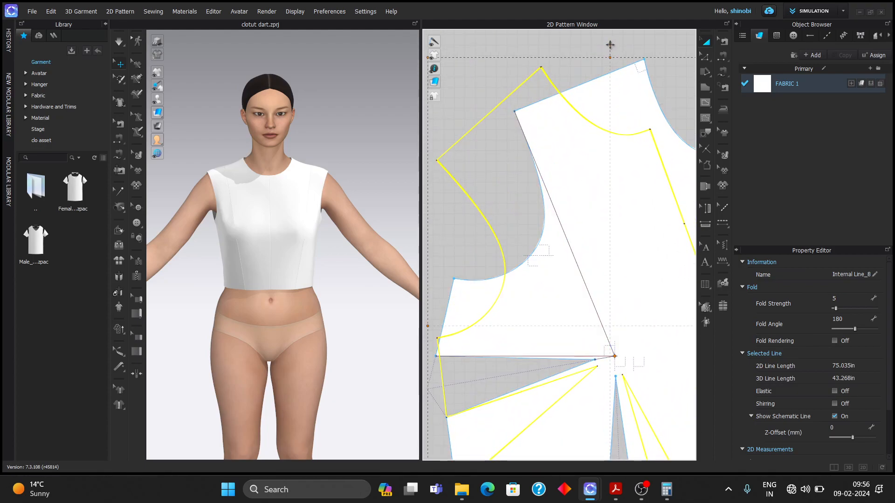
scroll(501, 383, up, 4)
middle_drag(562, 278, 678, 145)
scroll(524, 308, up, 5)
scroll(524, 307, down, 5)
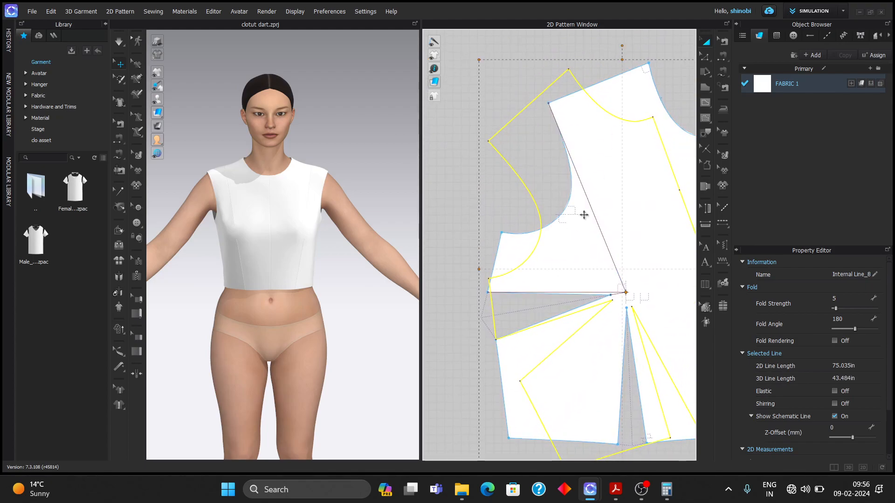
scroll(499, 340, up, 5)
scroll(500, 329, down, 5)
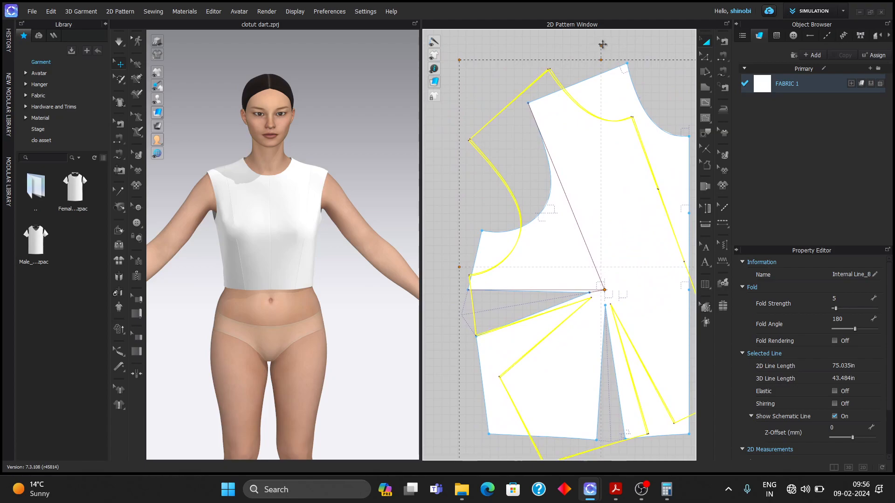
scroll(495, 333, up, 5)
scroll(495, 299, down, 6)
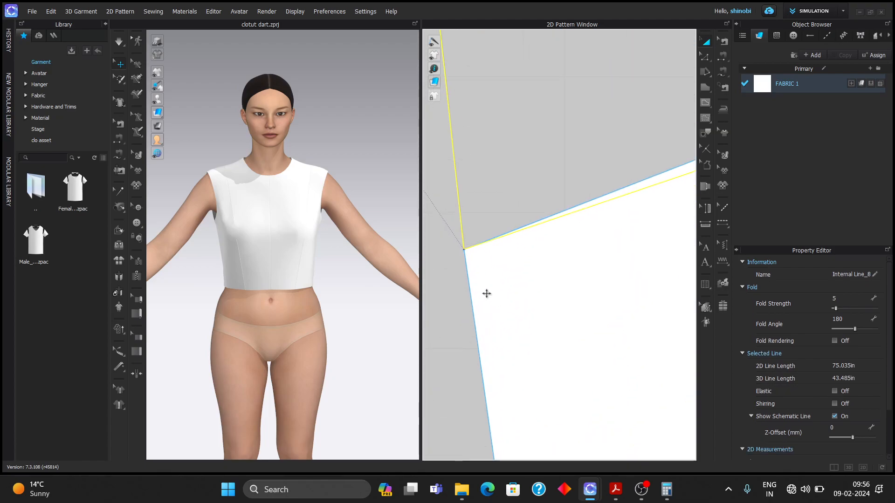
Draw a straight internal line from the rotated shape's shoulder tip to the bust point
click(705, 57)
click(637, 174)
scroll(484, 267, up, 3)
click(705, 103)
click(461, 177)
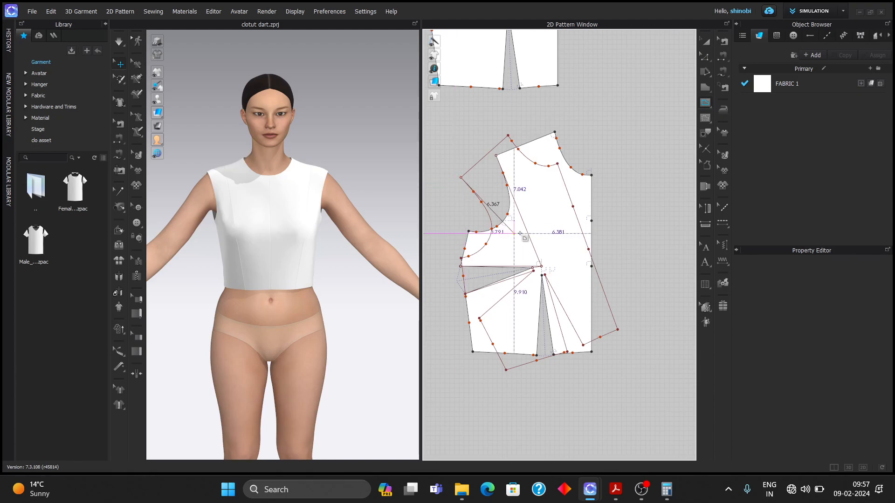
double_click(541, 267)
key(z)
scroll(541, 303, up, 3)
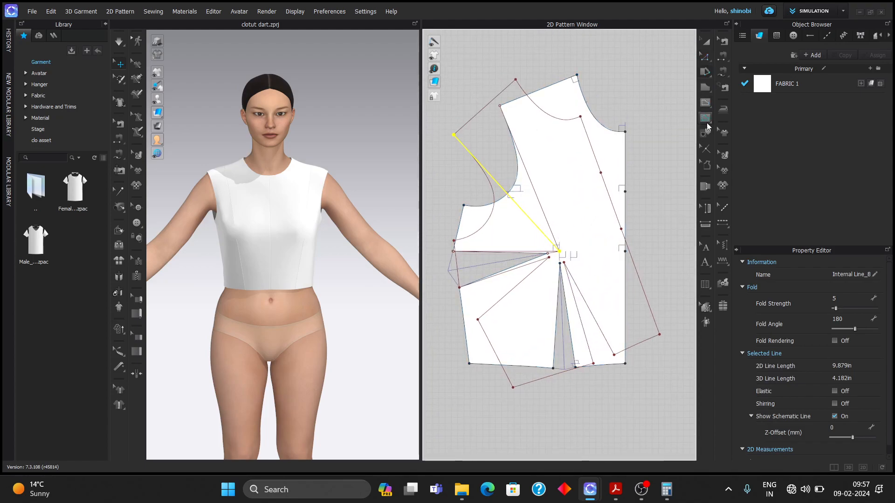
Trace the rotated armhole, new dart legs and remaining bodice outline as a separate pattern and place it below the original
shift+click(496, 209)
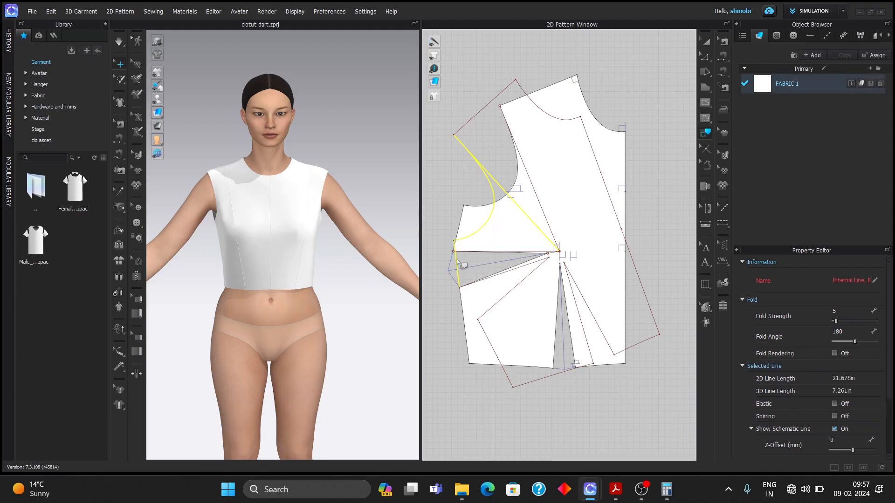
shift+click(461, 300)
shift+click(524, 366)
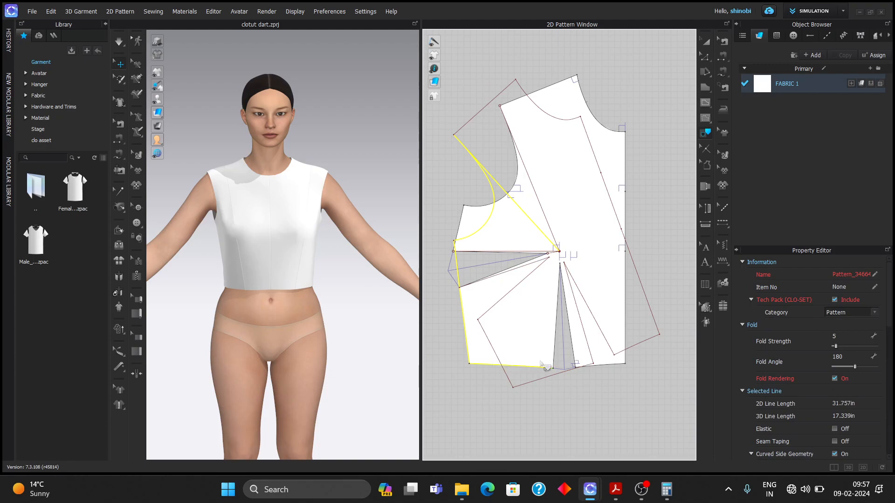
shift+click(605, 366)
shift+click(626, 322)
shift+click(625, 224)
shift+click(626, 175)
shift+click(604, 125)
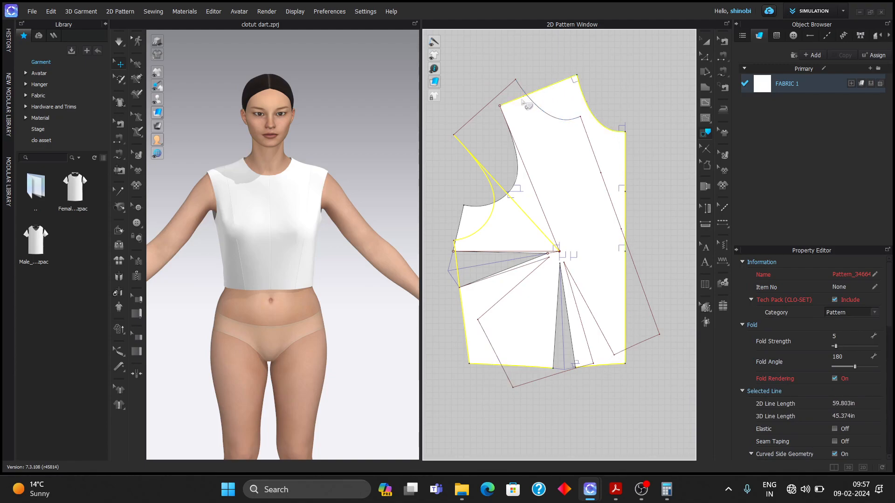
shift+click(525, 163)
right_click(526, 164)
click(545, 171)
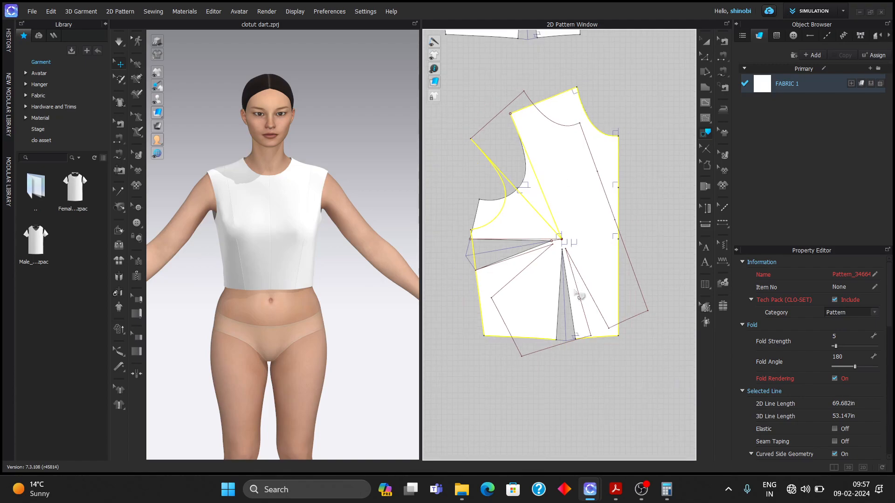
right_click(574, 308)
click(593, 311)
scroll(574, 316, down, 5)
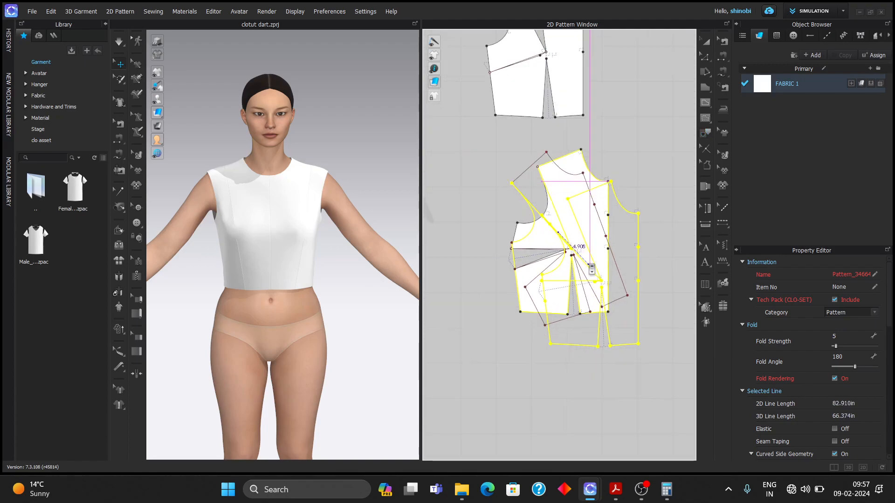
click(572, 323)
Move the new pattern's stray point near the armhole's upper end onto the outer end of the shoulder dart's armhole-side leg
scroll(573, 324, up, 6)
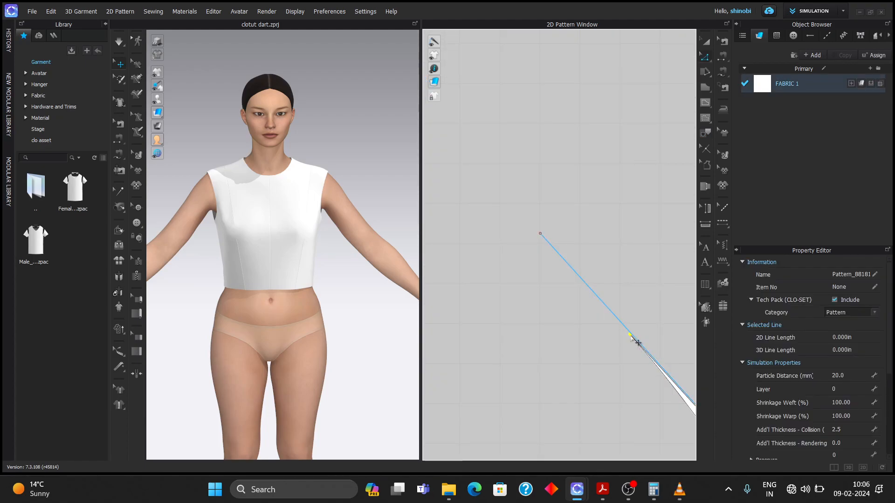
drag(628, 335, 540, 235)
click(585, 292)
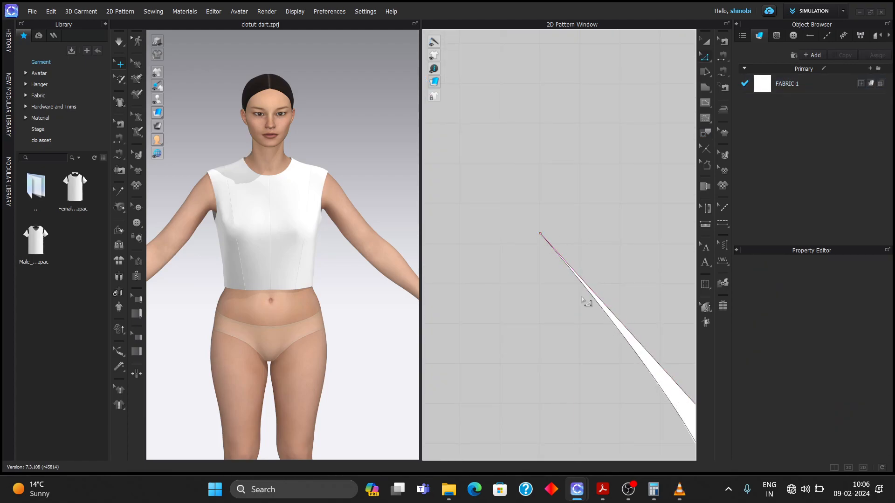
Convert the two shoulder-tip dart legs into a dart with a length of 8.730 in and a shaped dart cap
scroll(586, 294, down, 5)
middle_drag(601, 302, 512, 213)
scroll(558, 271, down, 3)
middle_drag(641, 271, 611, 256)
click(547, 238)
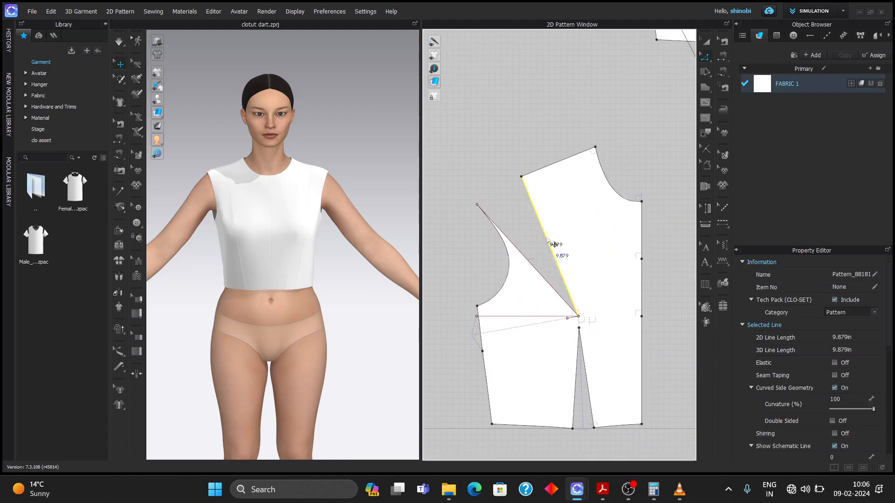
right_click(546, 237)
shift+click(529, 265)
shift+click(536, 283)
right_click(549, 245)
click(584, 324)
double_click(480, 226)
text(8.730)
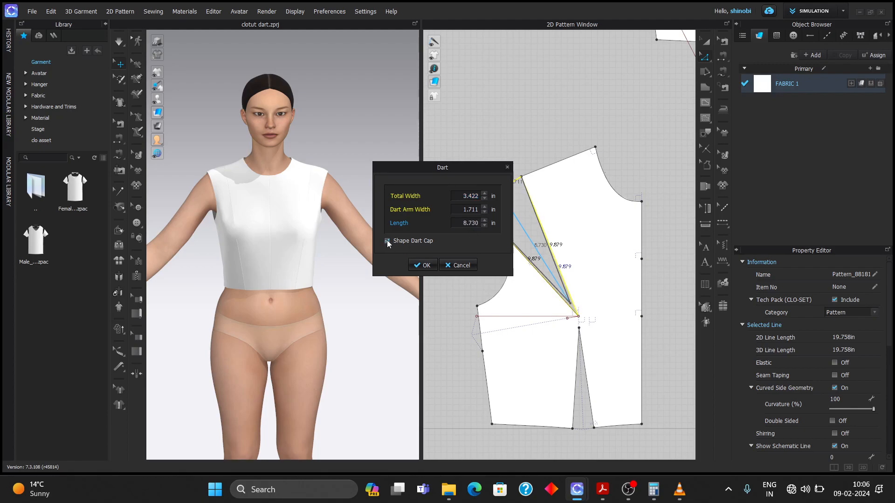
click(422, 264)
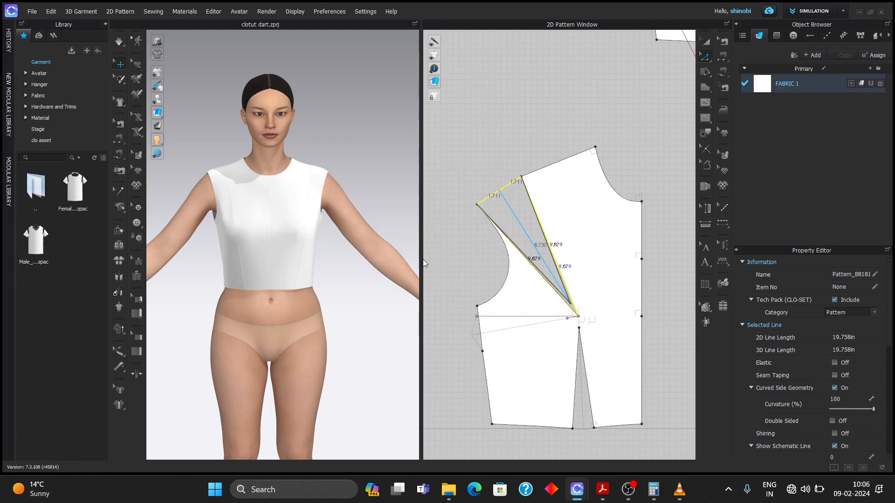
Trace the shoulder-tip dart's cap lines and centre line as internal lines
scroll(564, 284, up, 2)
scroll(564, 284, down, 3)
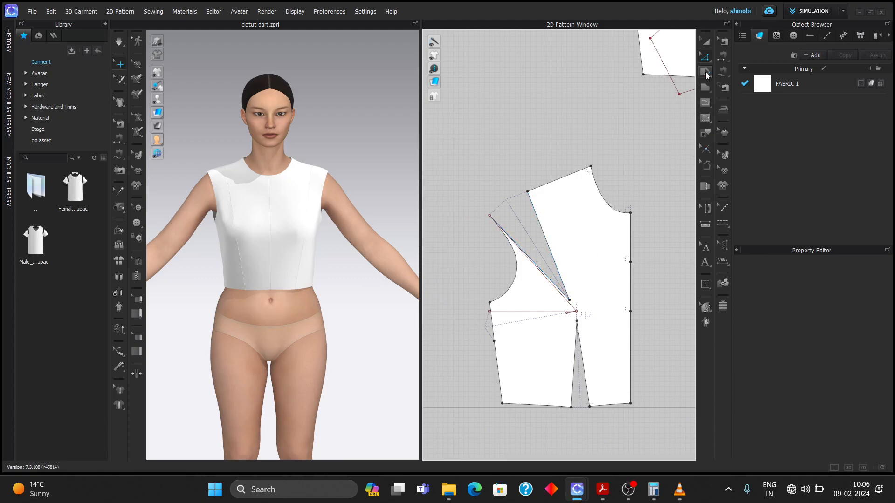
click(511, 198)
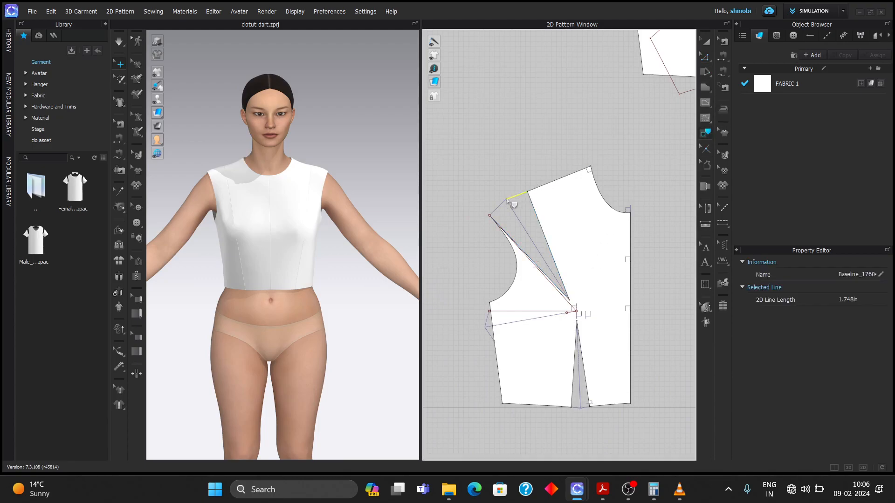
shift+click(518, 225)
click(518, 224)
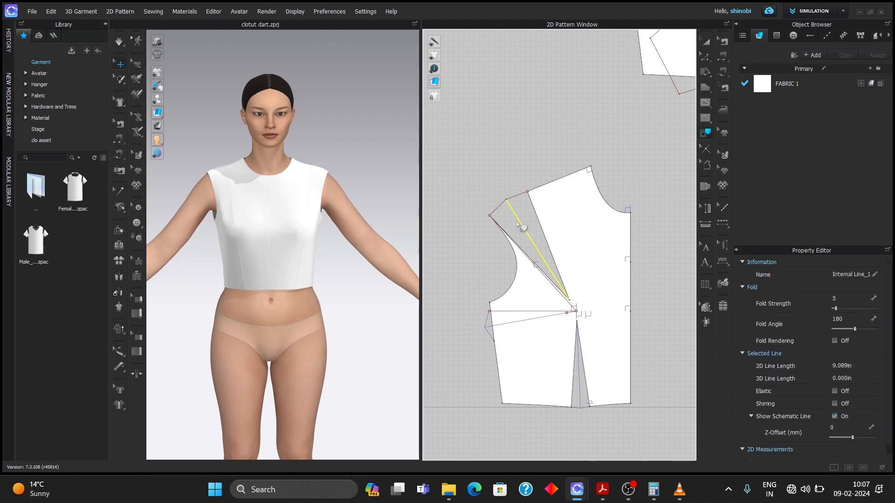
click(538, 163)
scroll(594, 245, down, 2)
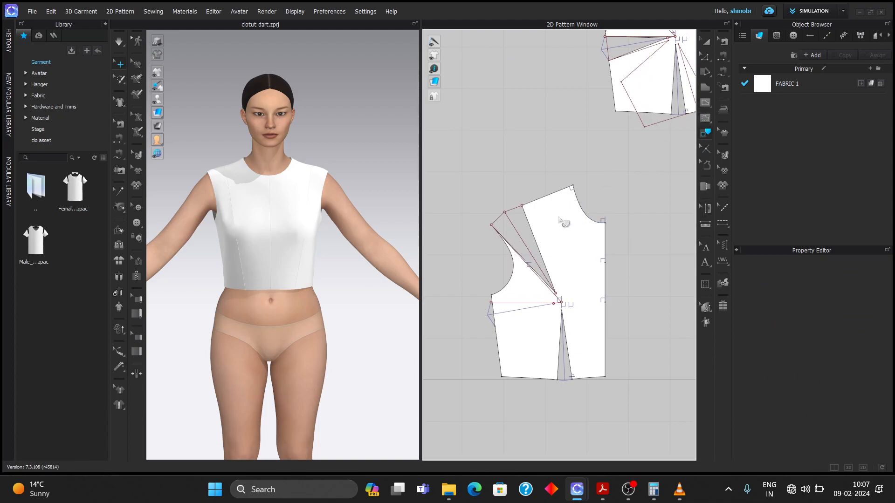
Trace the bodice's full outline, including the shoulder-tip dart cap and waist dart legs, as a separate pattern and place it below the original
click(554, 194)
shift+click(514, 264)
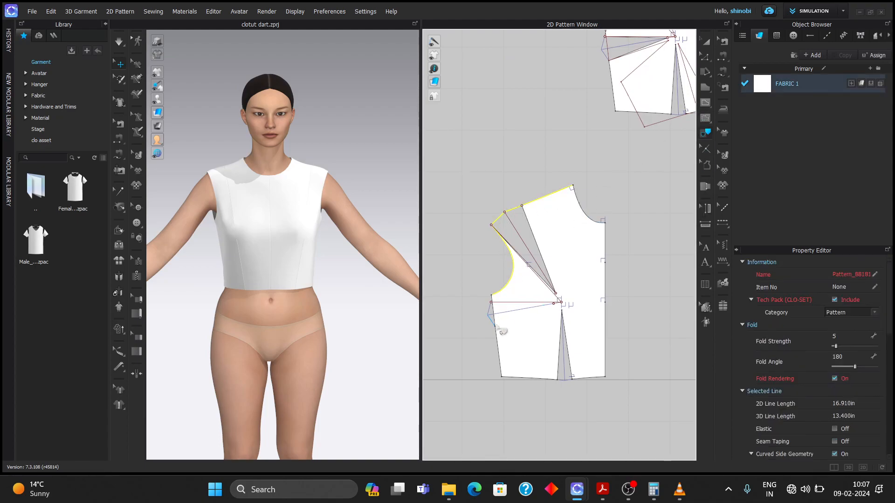
shift+click(500, 345)
shift+click(557, 377)
shift+click(559, 364)
shift+click(591, 377)
shift+click(605, 347)
shift+click(606, 252)
shift+click(589, 217)
right_click(590, 216)
click(617, 224)
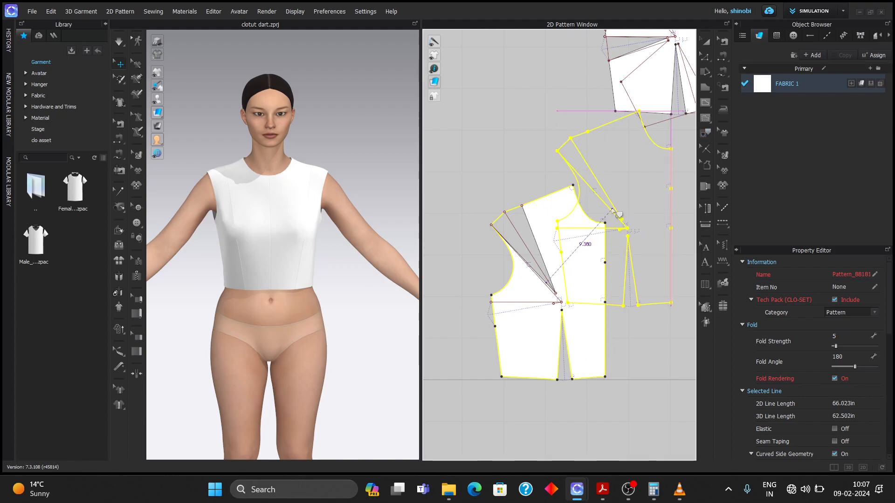
scroll(614, 210, up, 4)
scroll(623, 208, down, 8)
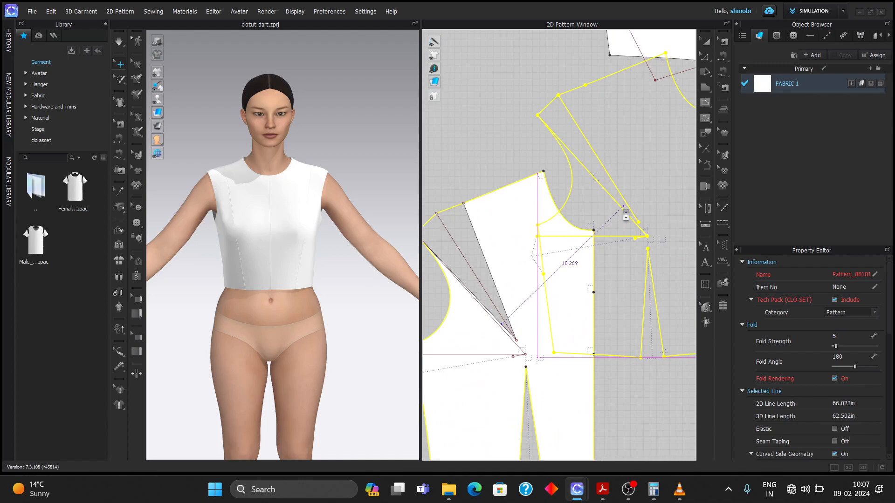
scroll(625, 215, up, 2)
scroll(625, 215, up, 2)
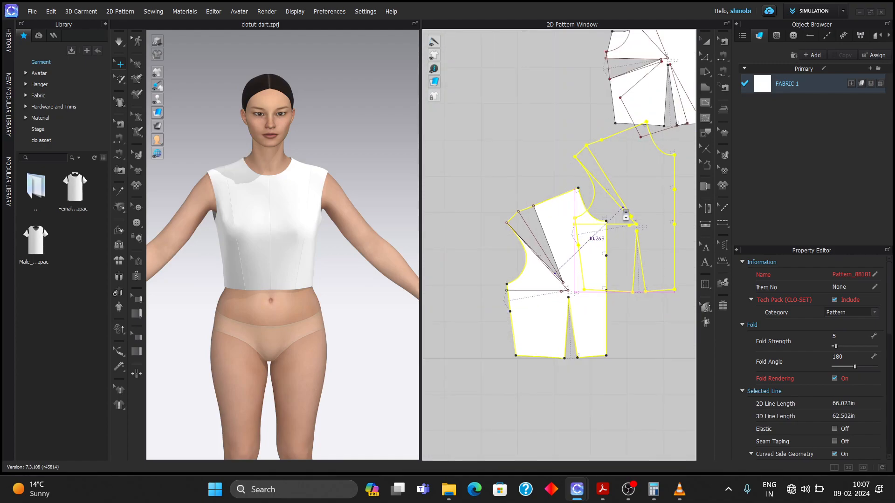
scroll(503, 343, up, 2)
click(503, 343)
scroll(598, 191, down, 6)
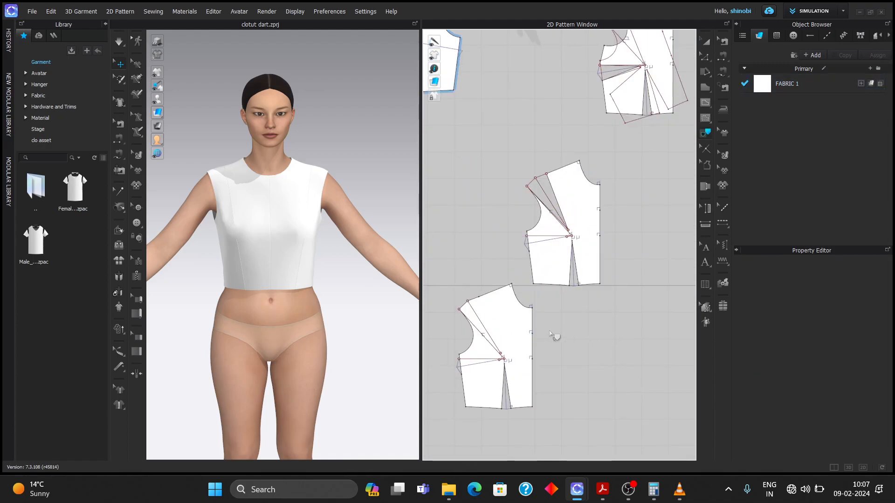
Draw an internal line from the neck-side end of the shoulder-tip dart opening to the dart point on the traced bodice
scroll(545, 271, down, 4)
click(516, 150)
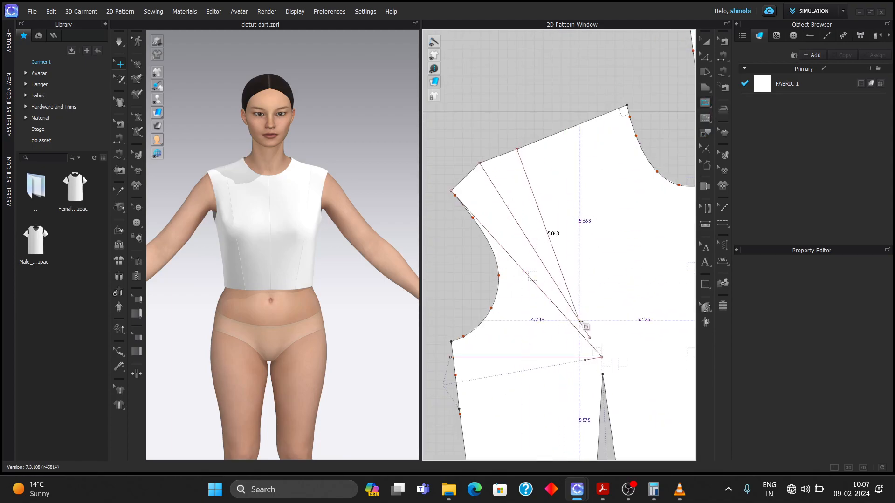
double_click(589, 338)
Replace the dart's armhole-side leg with an internal line running from the shoulder tip to the shared dart point
click(706, 57)
click(601, 357)
click(623, 366)
click(563, 314)
key(Delete)
click(706, 102)
click(451, 191)
double_click(589, 337)
scroll(589, 338, up, 5)
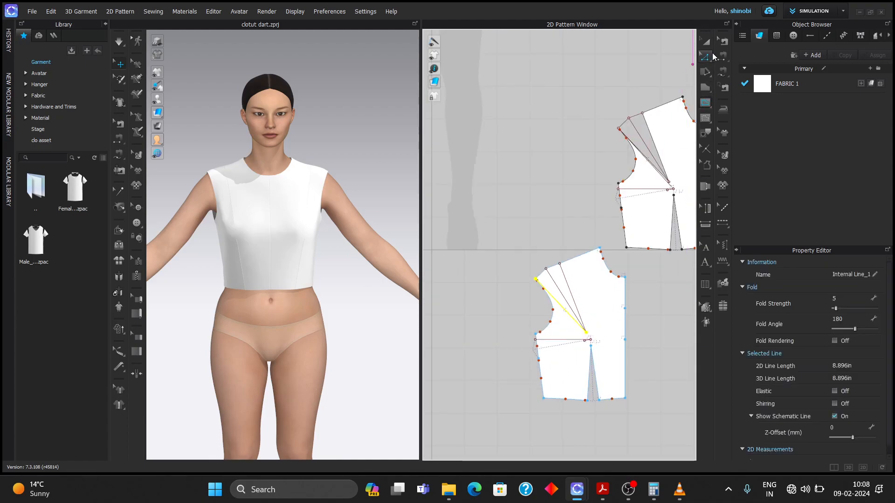
Delete the leftover side-dart line and the short line at the bust point from the traced front bodice
click(707, 56)
click(671, 313)
scroll(671, 313, up, 1)
middle_drag(667, 311, 662, 309)
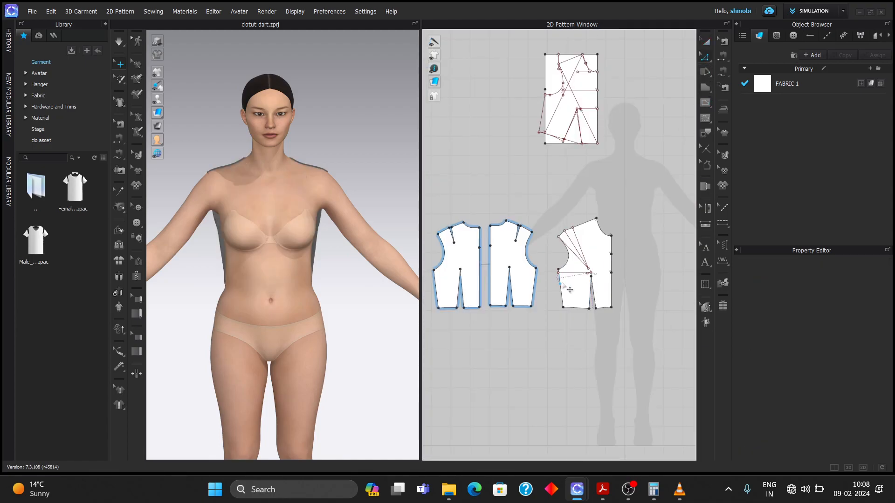
right_click(569, 289)
key(Escape)
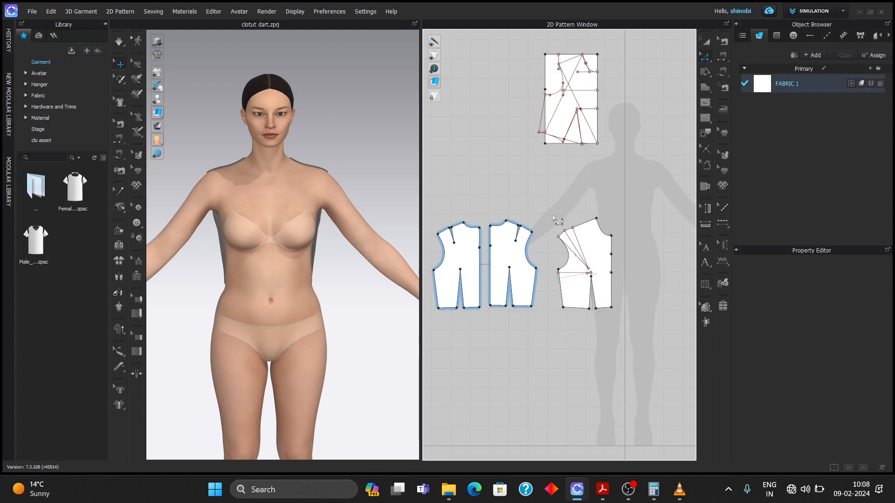
right_click(599, 202)
click(582, 276)
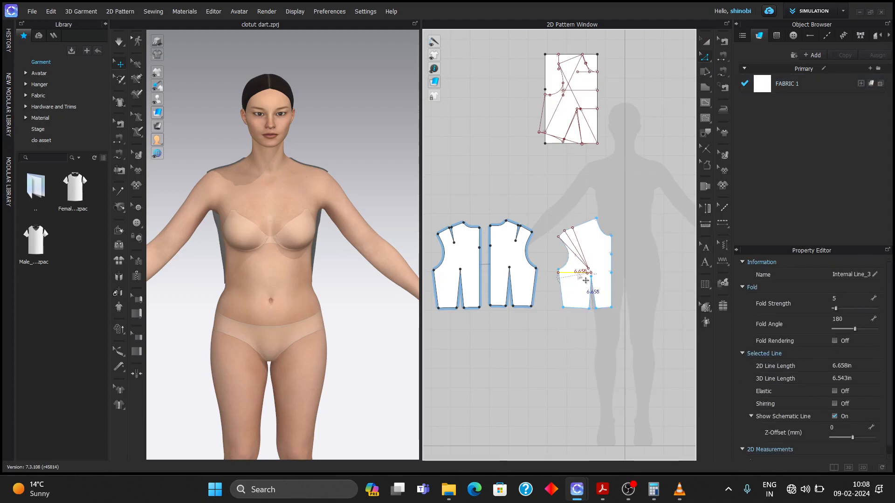
key(Escape)
scroll(586, 279, up, 3)
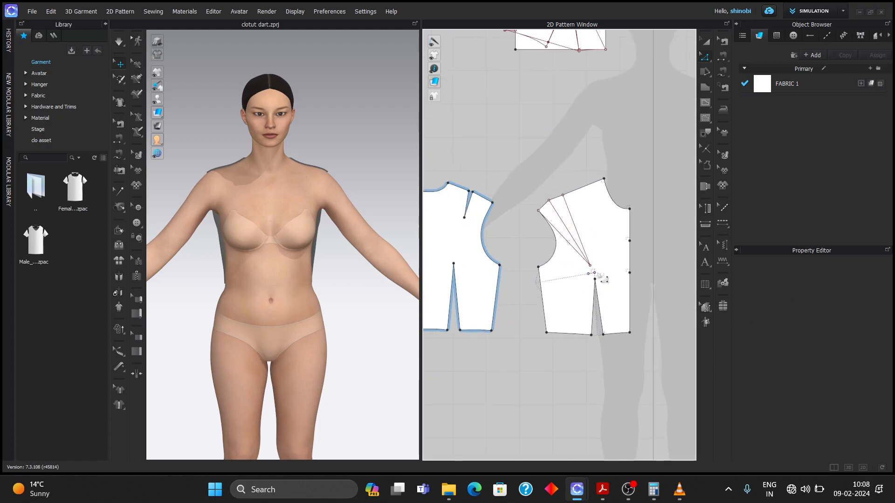
click(592, 273)
key(Delete)
scroll(637, 286, down, 2)
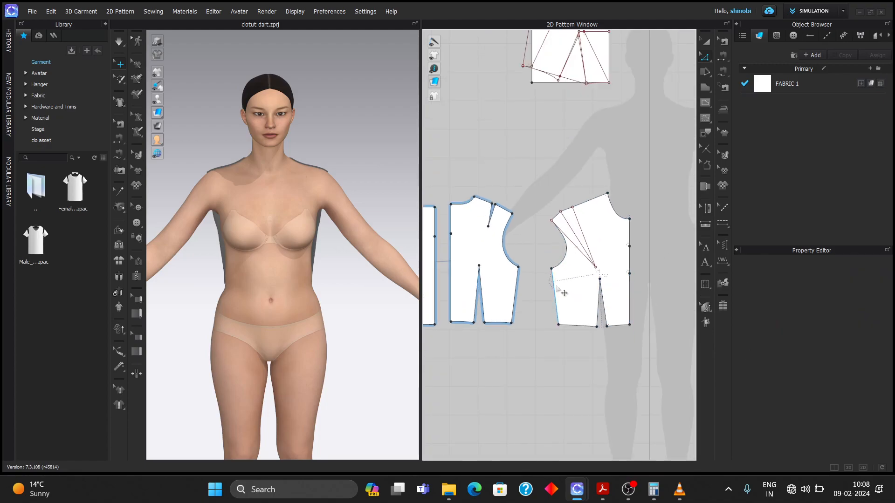
Compare the front and back side seams and set the front side seam's length to 7.782 in
click(555, 288)
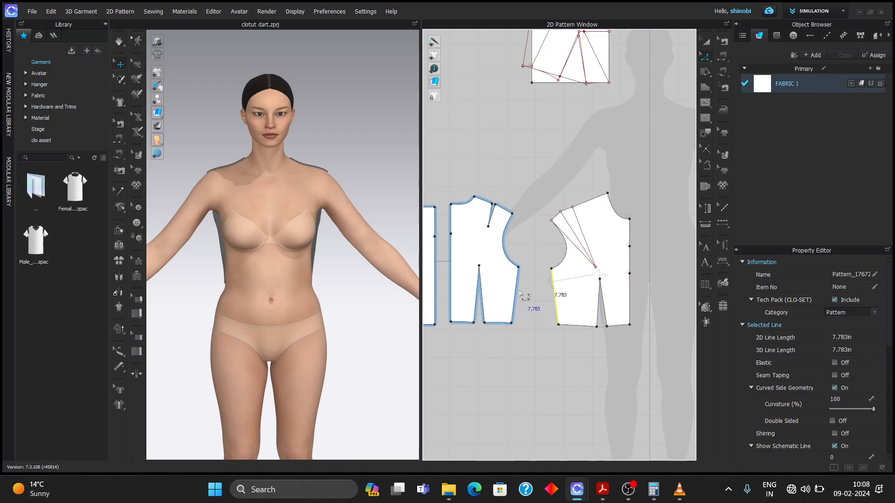
click(520, 293)
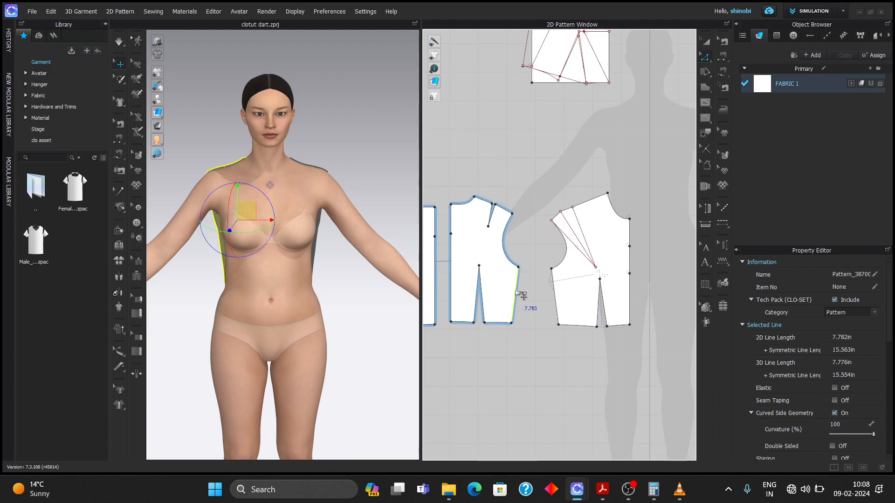
click(556, 293)
right_click(554, 285)
click(584, 136)
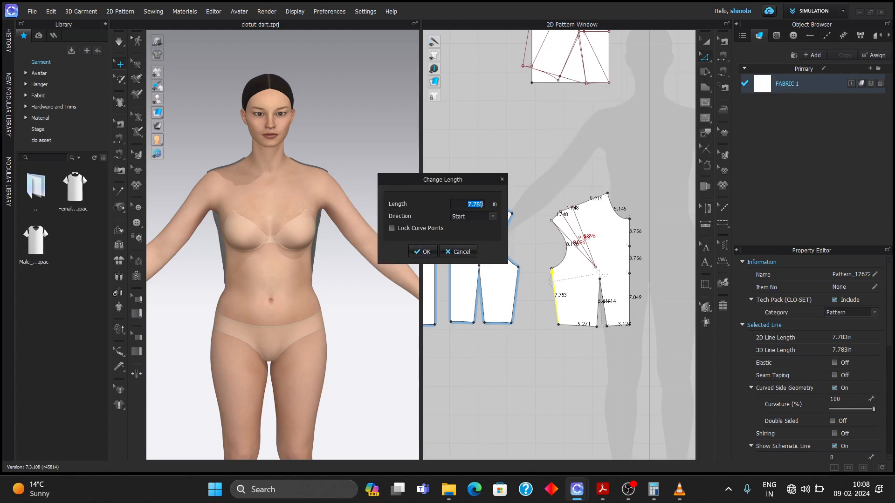
key(BackSpace)
text(2)
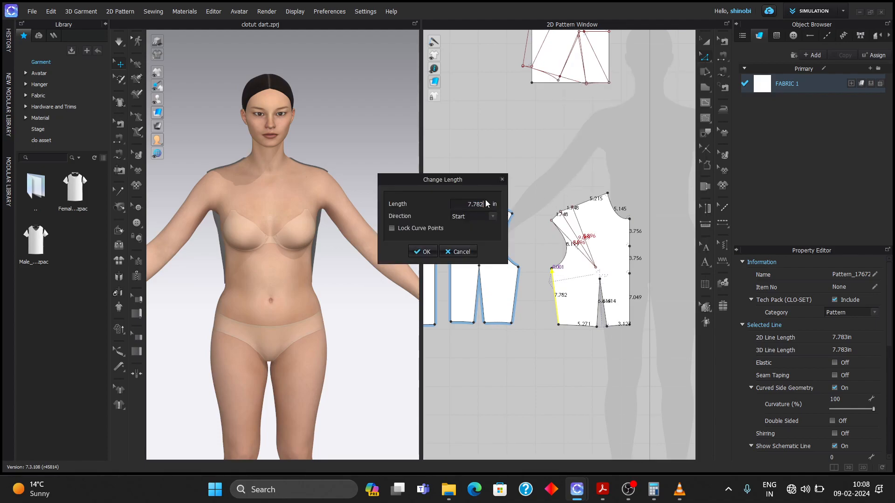
click(427, 251)
click(532, 188)
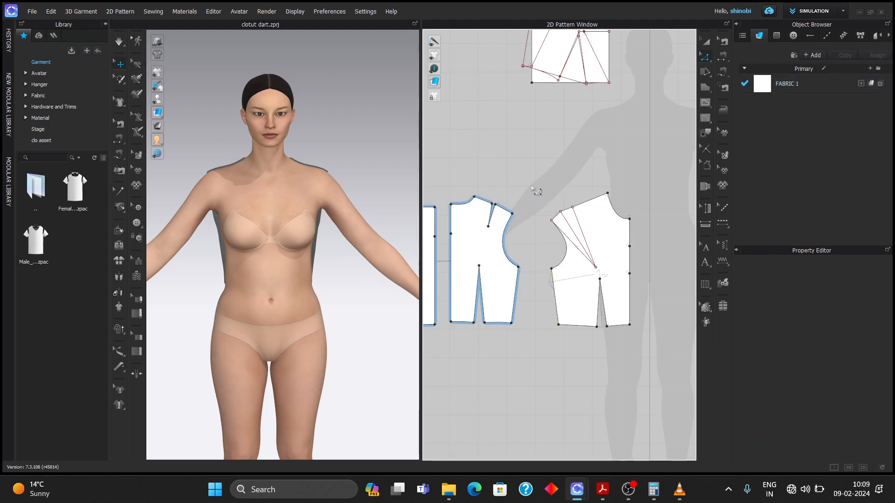
click(552, 297)
click(518, 295)
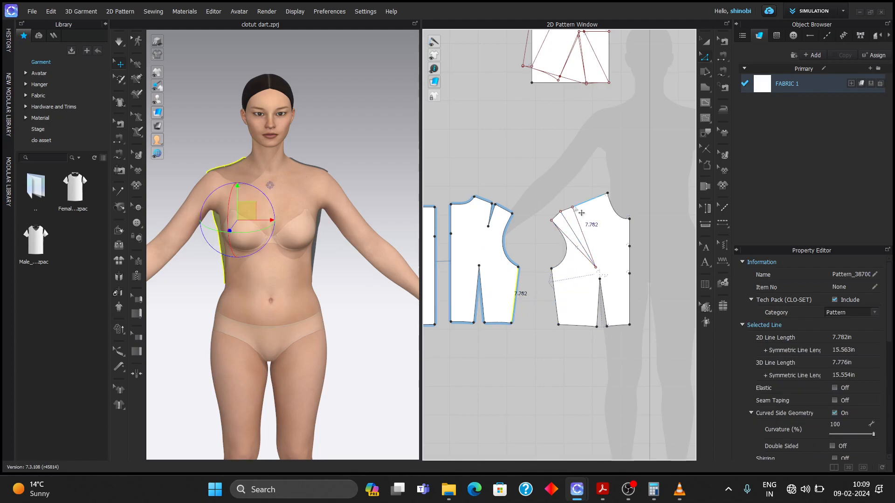
scroll(571, 215, up, 1)
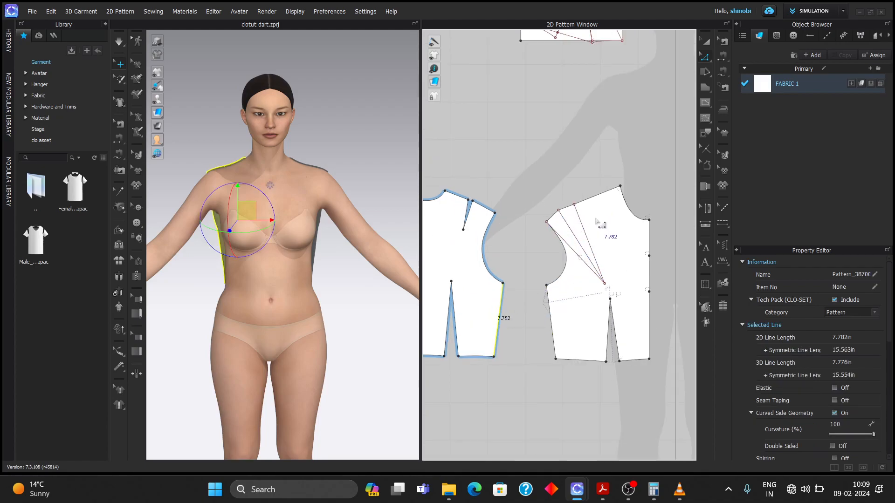
Turn on fold rendering for the dart's armhole-side leg and set the dart centre line's fold angle to 0
click(587, 264)
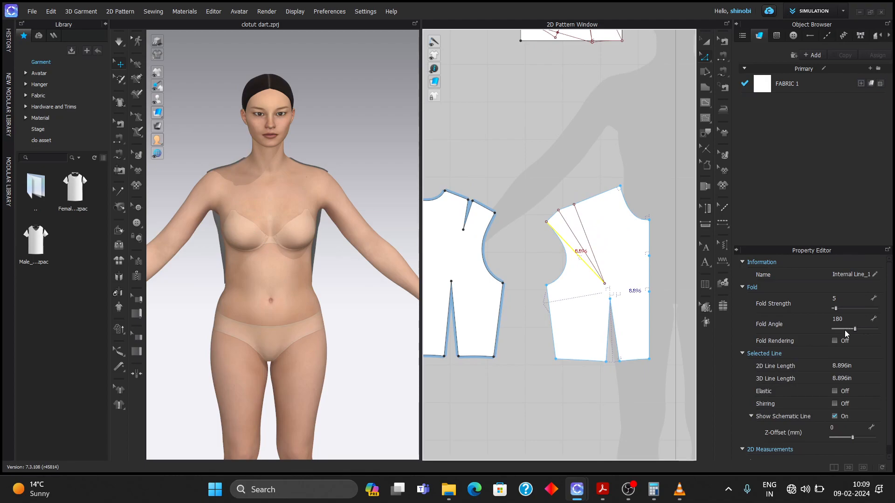
click(834, 342)
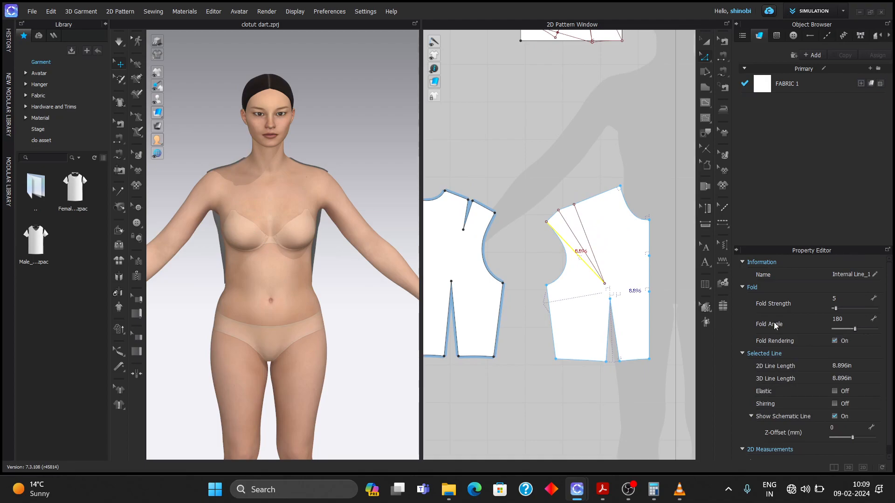
click(581, 245)
click(851, 319)
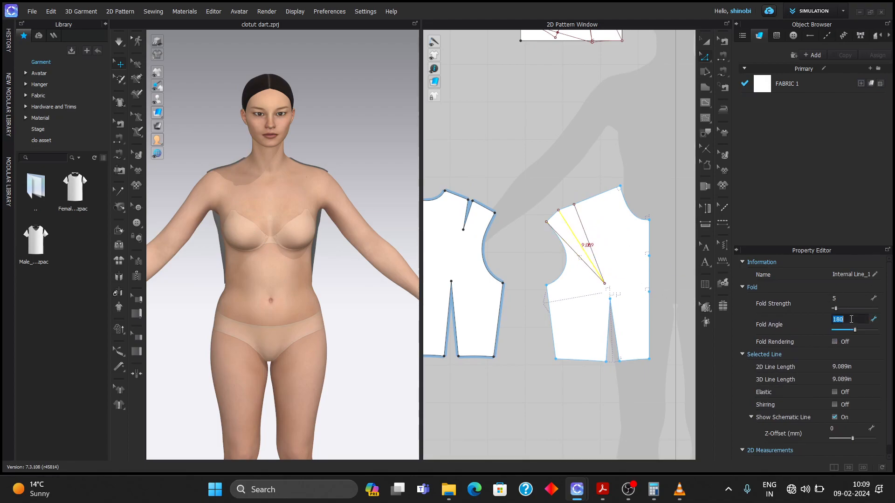
text(0)
key(Return)
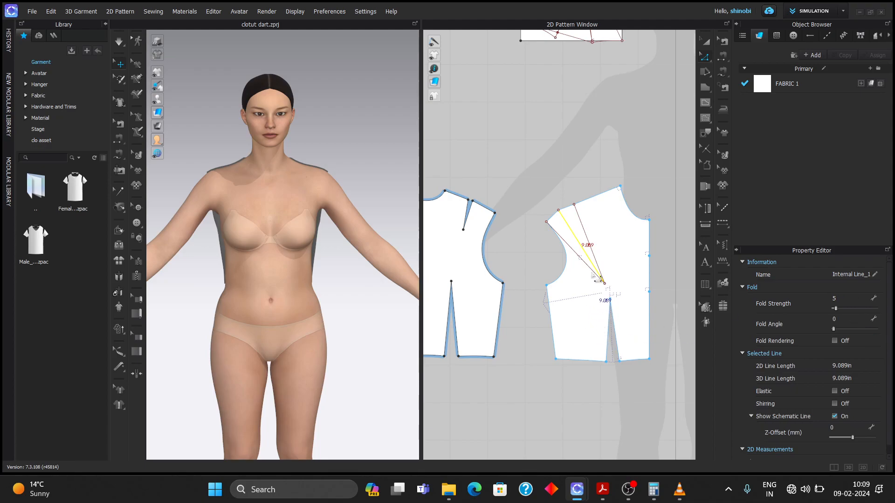
Set the fold angle of the shoulder-tip dart's neck-side leg to 360
click(596, 250)
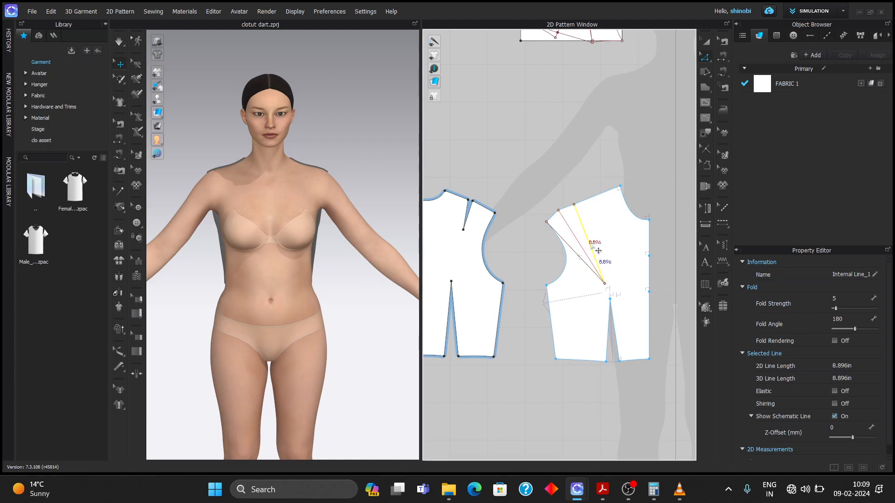
click(845, 320)
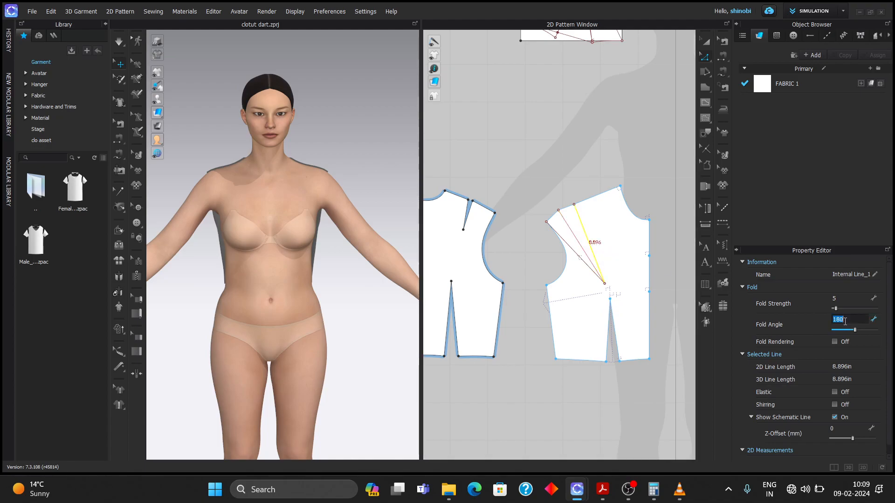
key(Return)
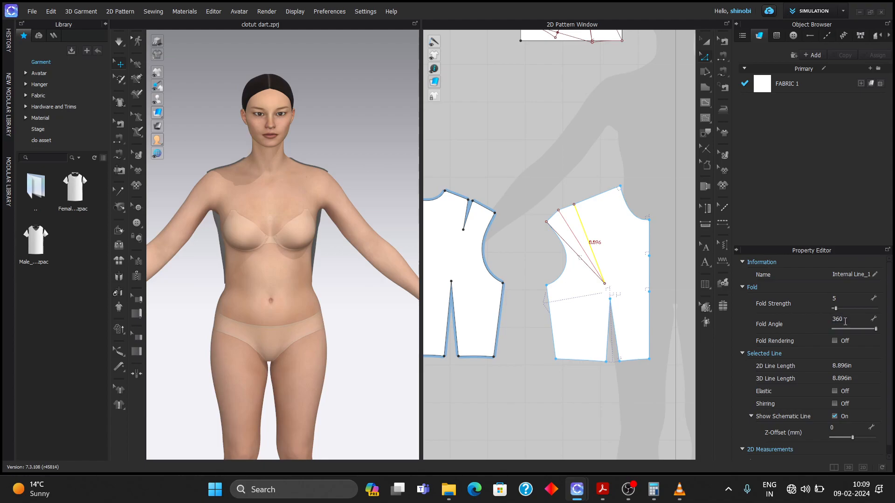
click(658, 191)
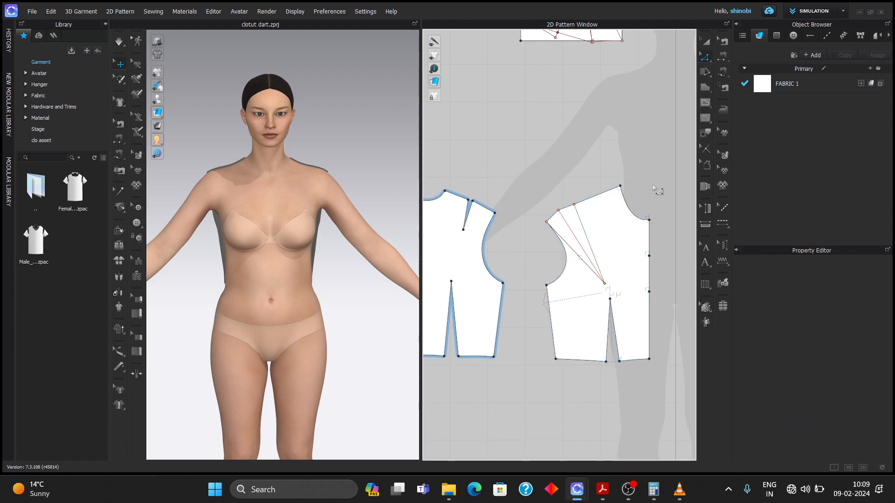
Sew the front bodice's side seam to the back bodice's side seam from underarm to waist with free sewing
click(545, 295)
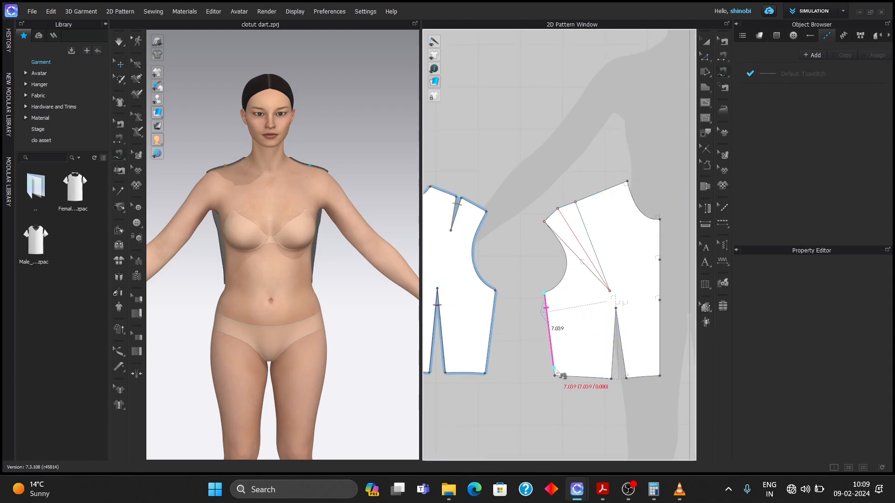
click(554, 374)
click(498, 293)
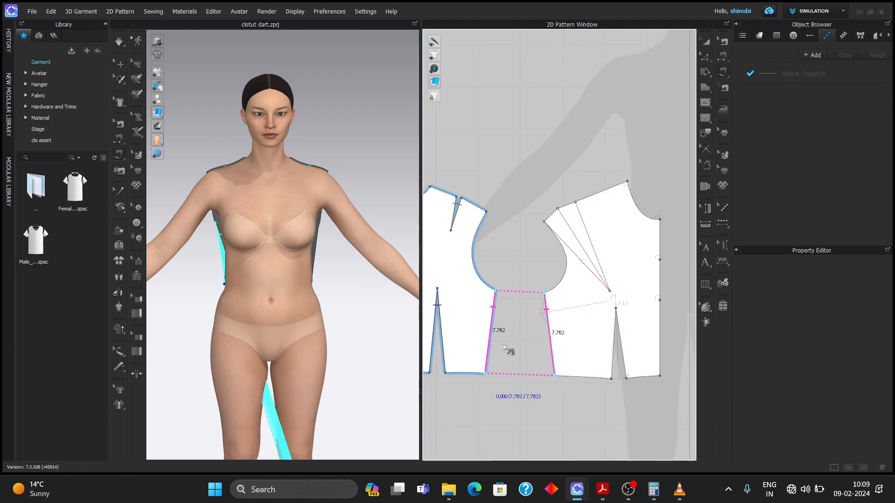
click(488, 374)
scroll(515, 332, down, 2)
Sew the two legs of the front waist dart together from the dart point to the waistline
click(598, 313)
click(593, 371)
click(597, 312)
click(594, 370)
click(597, 313)
click(606, 370)
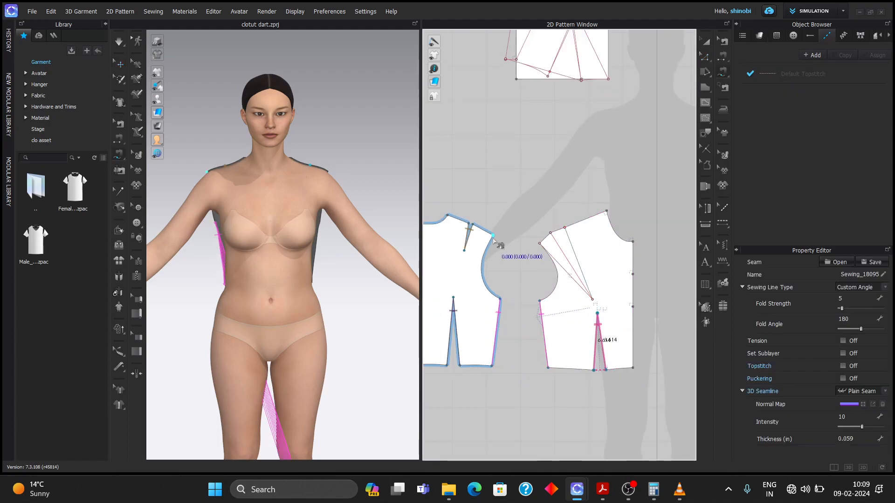
Sew the front shoulder, from neck point to dart leg, to the two back shoulder segments on either side of the back shoulder dart
click(607, 211)
click(564, 228)
middle_drag(531, 218, 573, 232)
shift+click(489, 229)
shift+click(510, 238)
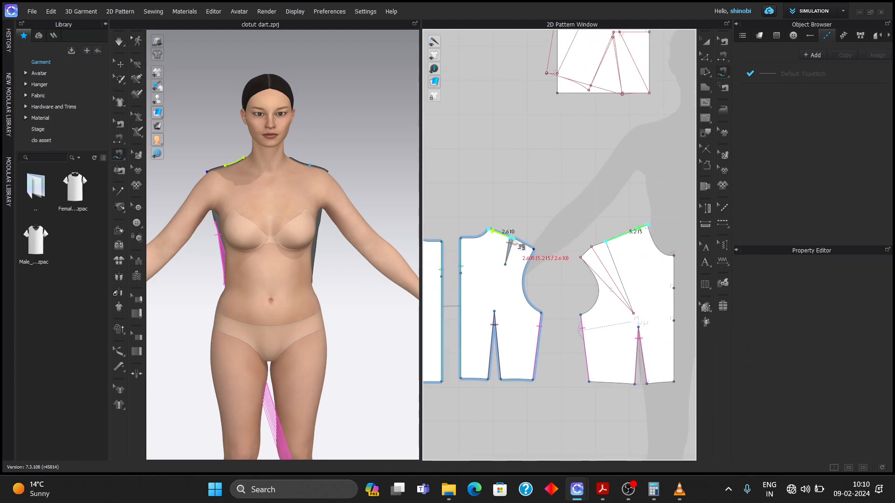
shift+click(514, 239)
shift+click(534, 249)
Sew the two halves of the shoulder-tip dart cap together, each starting from the tip of the cap
scroll(615, 247, up, 5)
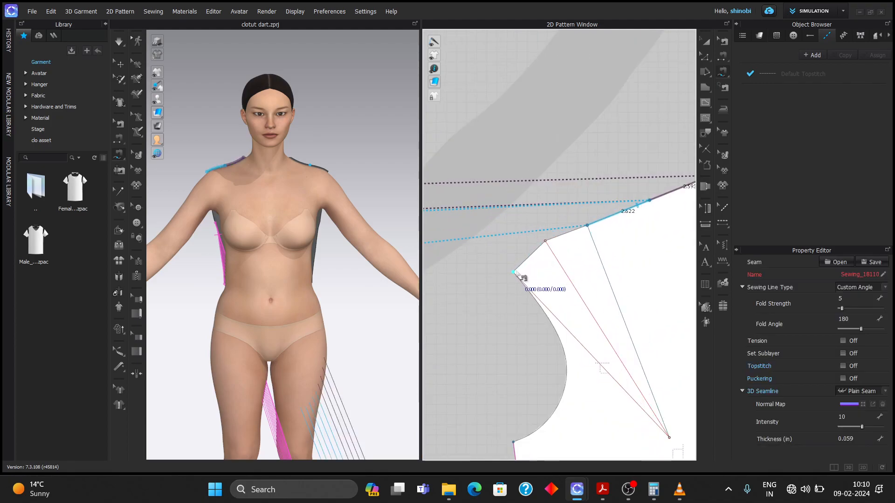
click(545, 242)
click(514, 273)
click(545, 241)
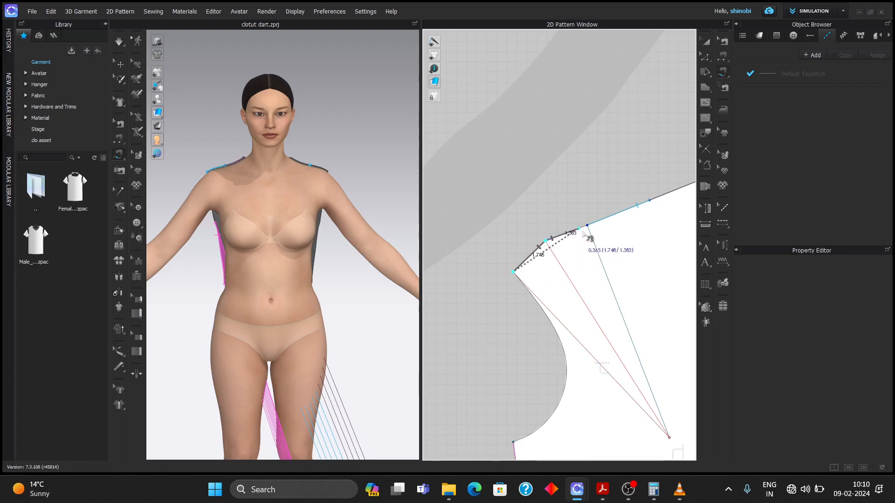
middle_drag(596, 227, 638, 205)
click(642, 205)
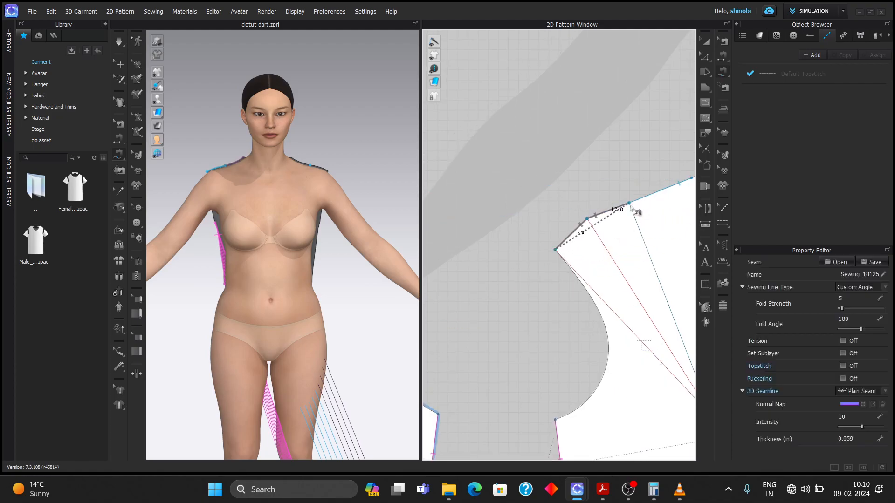
scroll(644, 209, down, 2)
scroll(620, 226, up, 3)
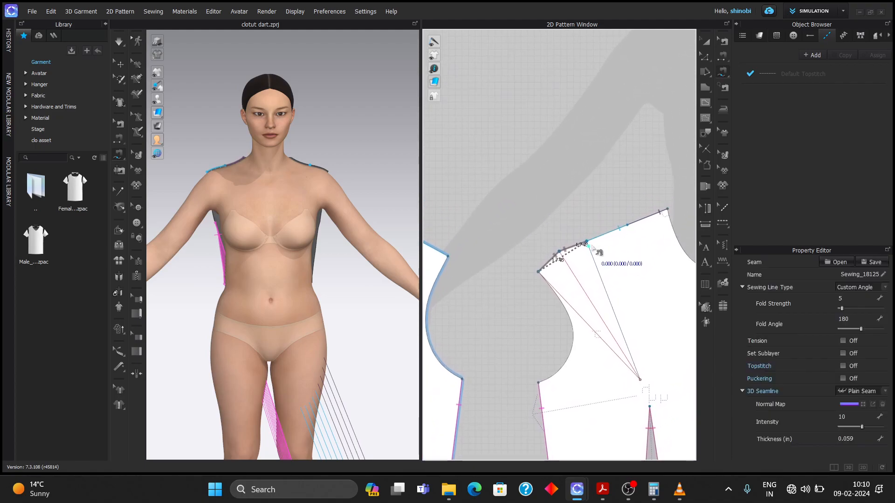
Sew the inner half of the shoulder-tip dart cap to the adjoining stretch of the front shoulder line
click(542, 256)
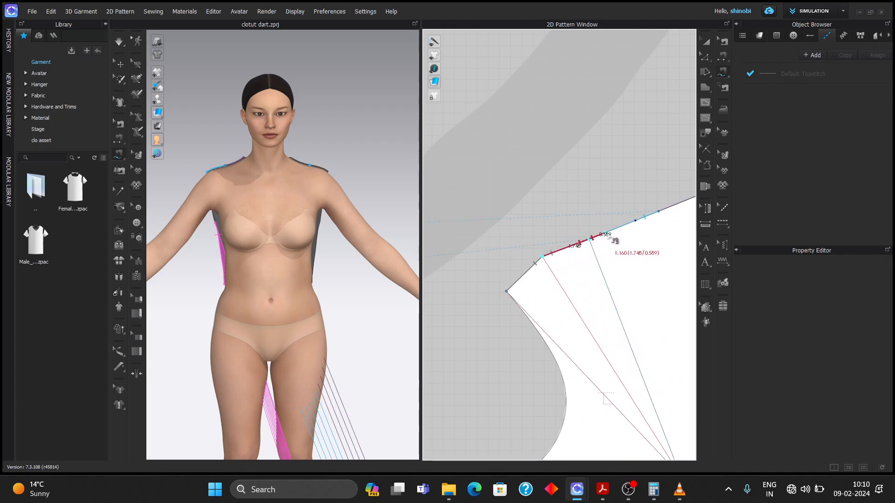
click(642, 219)
scroll(589, 218, down, 2)
scroll(589, 217, down, 3)
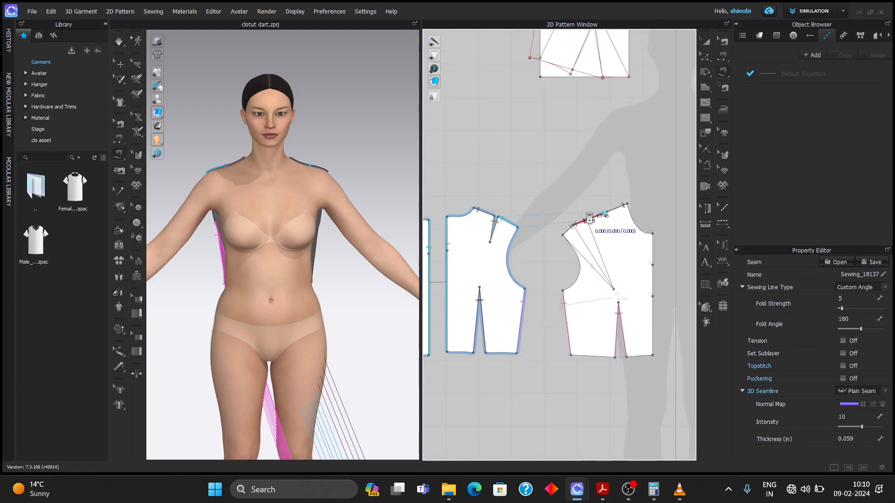
Arrange the two mirrored front bodice pieces on the avatar's chest and shift each half slightly outward
click(706, 57)
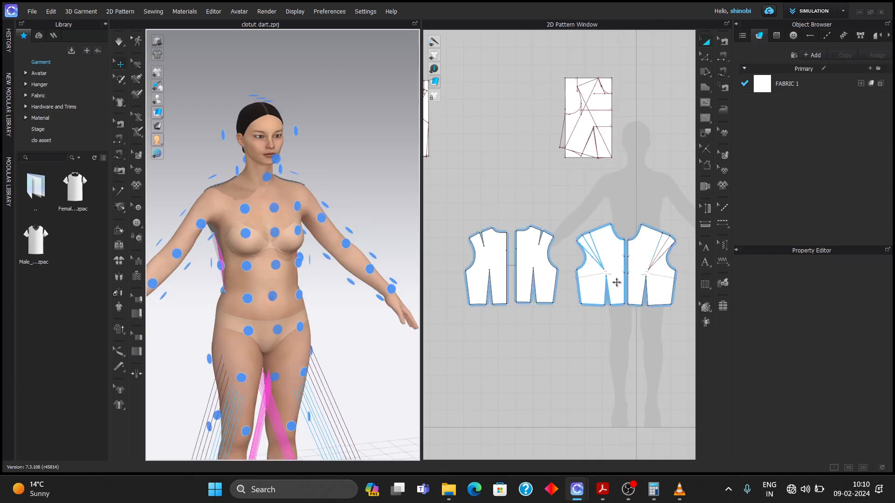
click(257, 241)
click(249, 235)
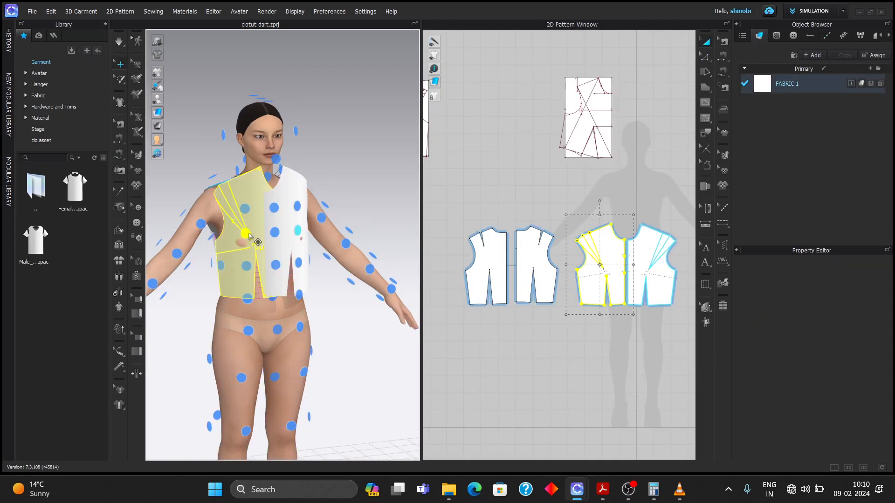
key(2)
click(293, 243)
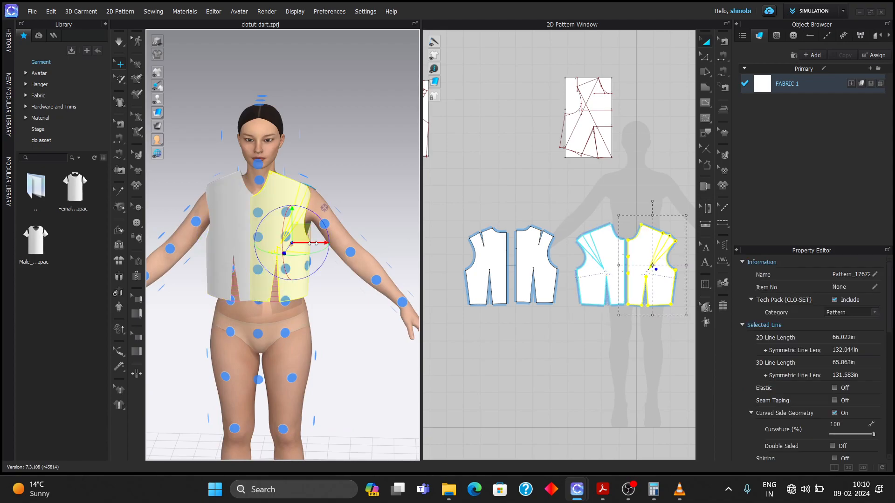
drag(313, 244, 320, 244)
click(244, 248)
drag(268, 250, 263, 250)
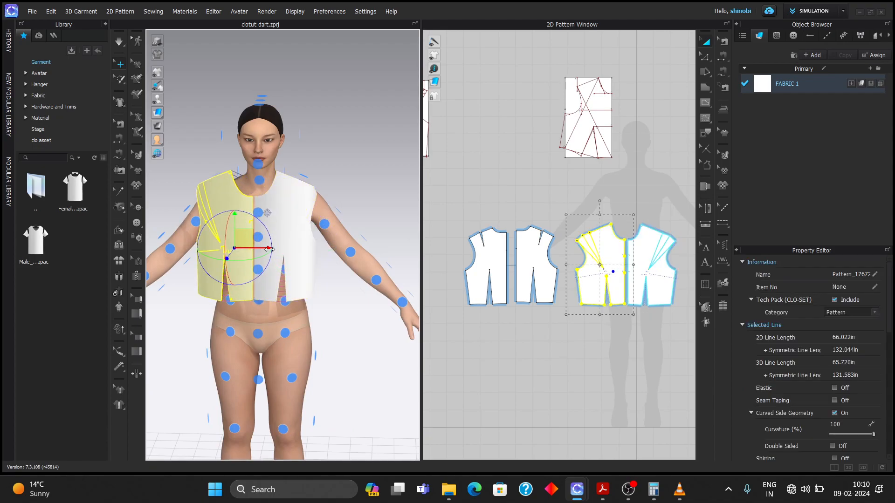
Sew the two front bodice halves together along the centre front with free sewing
click(728, 73)
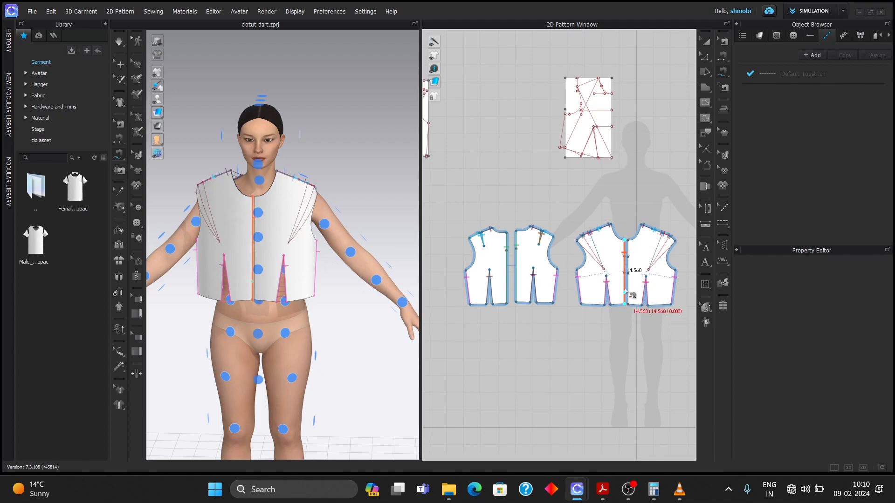
click(632, 308)
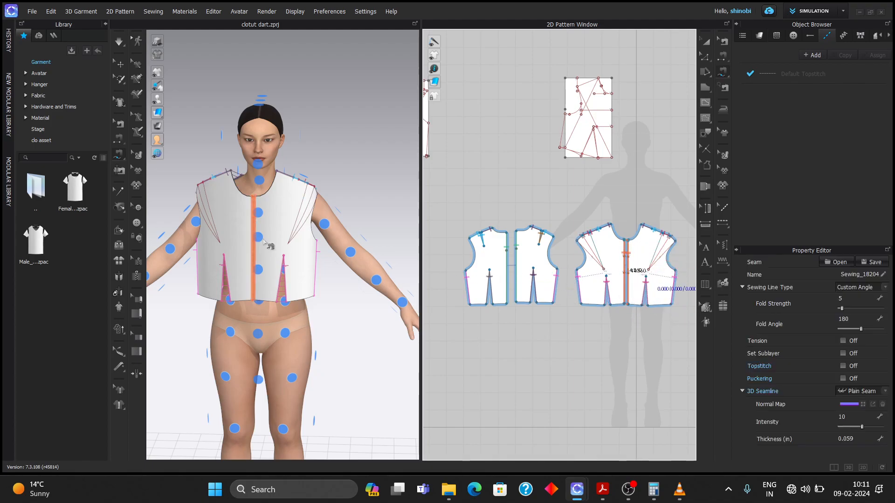
Set the outer dart leg's fold strength to 100 and adjust the fold strength of the middle and inner dart lines
scroll(280, 246, down, 3)
scroll(280, 246, up, 5)
scroll(281, 245, up, 2)
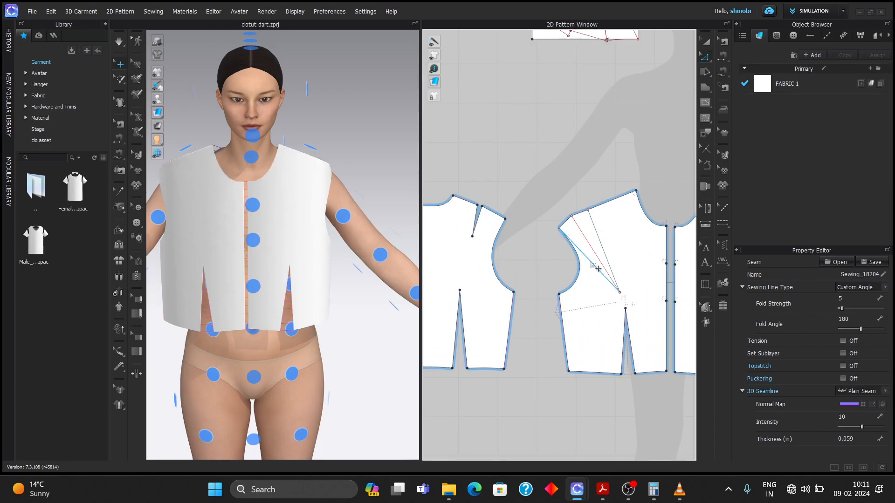
click(598, 269)
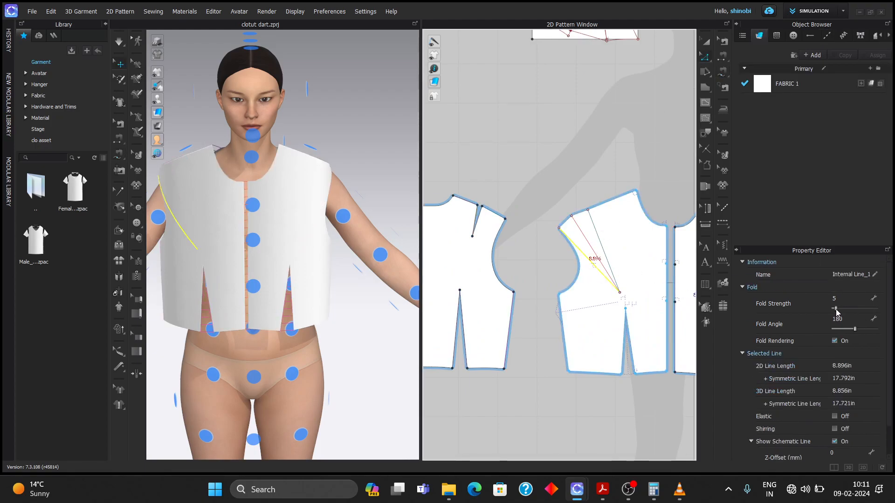
drag(836, 311, 842, 313)
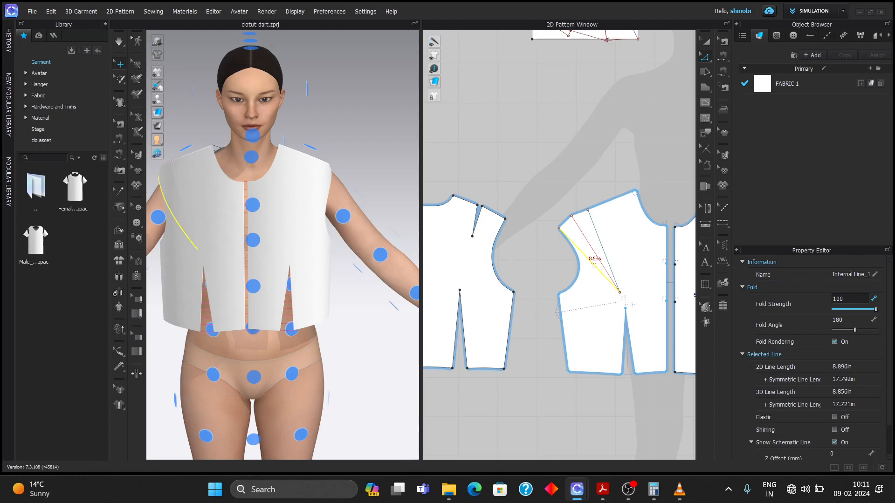
click(597, 251)
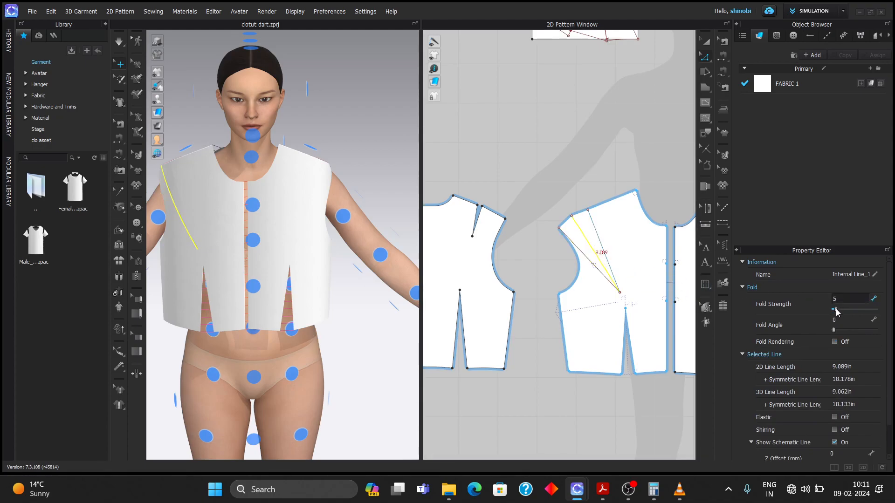
click(610, 265)
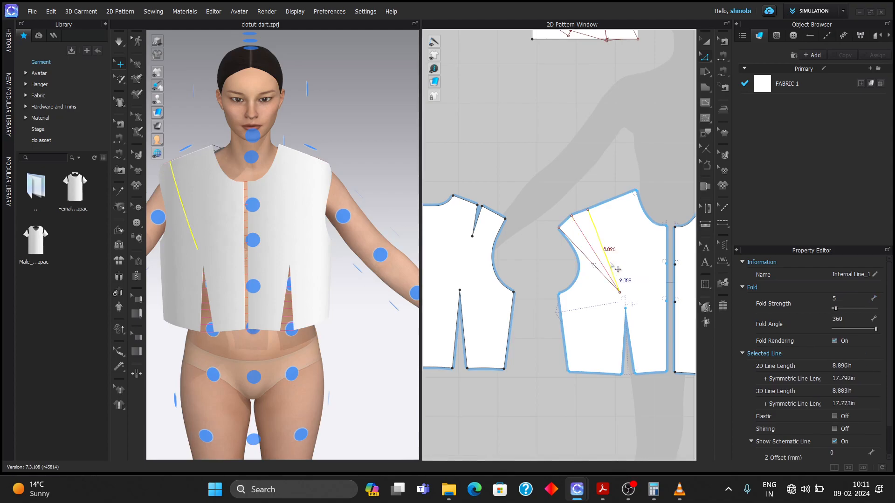
drag(837, 310, 814, 309)
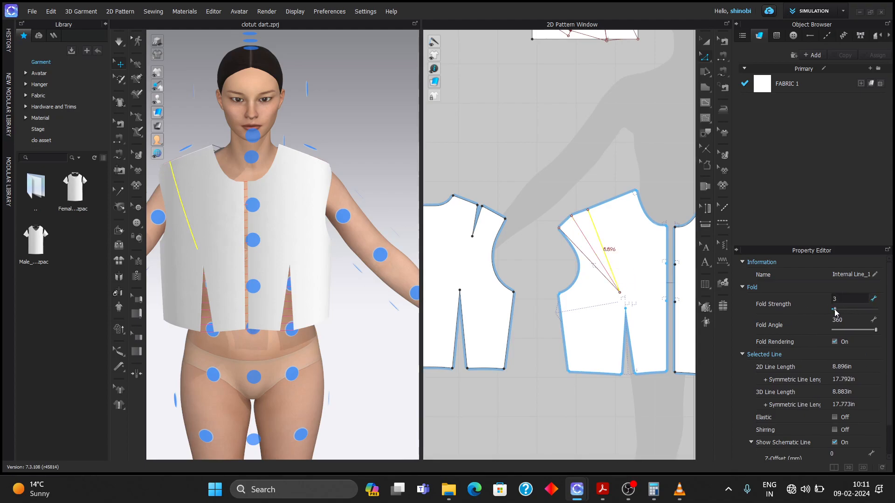
click(566, 169)
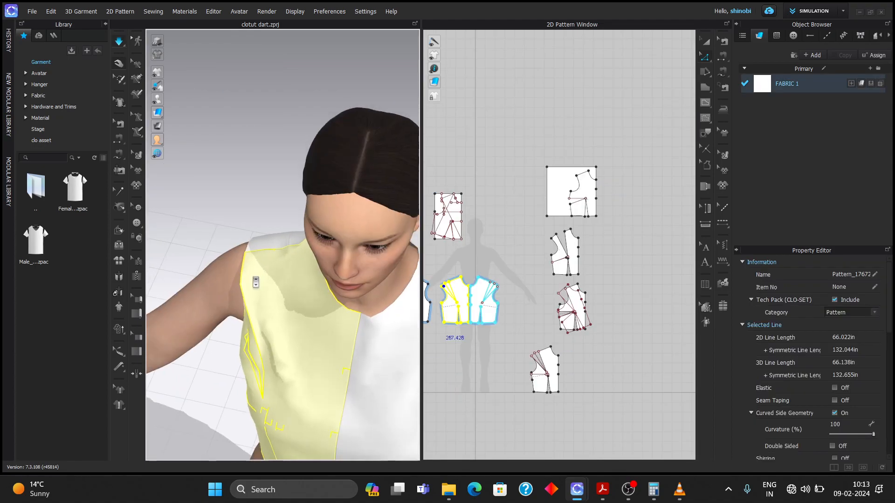
Pull the simulated fabric on the avatar's right side to settle the shoulder-tip dart fold and shoulder
right_drag(255, 281, 250, 254)
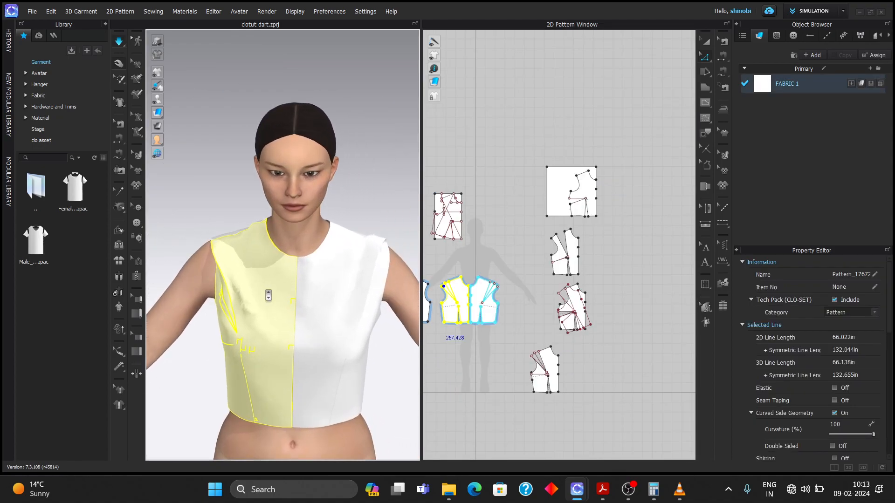
mouse_move(269, 295)
right_down()
mouse_move(284, 296)
mouse_move(230, 265)
mouse_move(209, 292)
mouse_move(266, 287)
right_up()
click(215, 242)
right_click(272, 286)
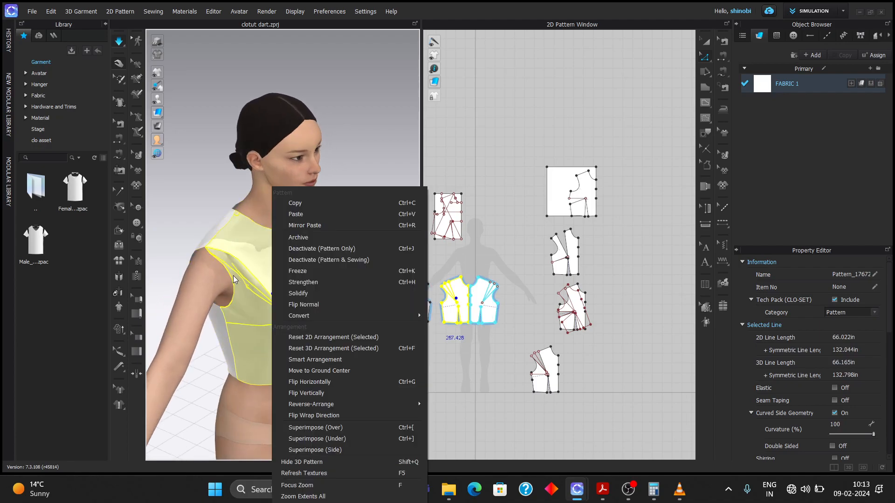
click(198, 220)
click(257, 287)
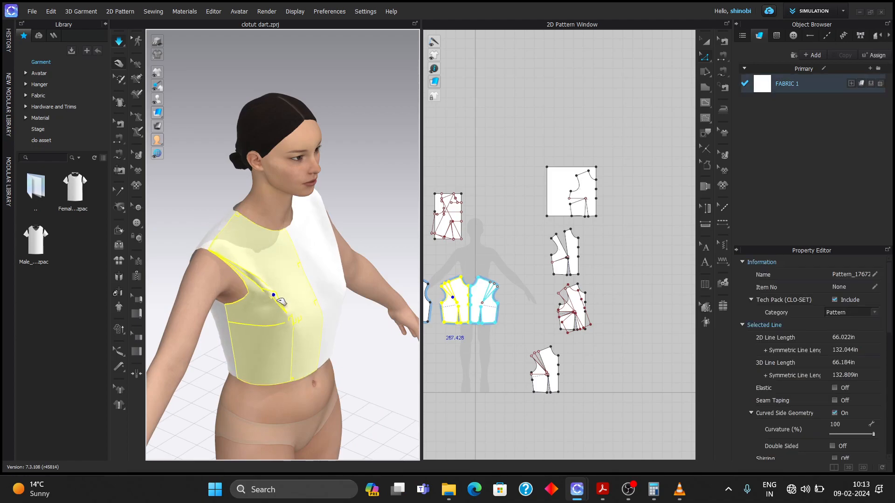
right_drag(257, 301, 205, 276)
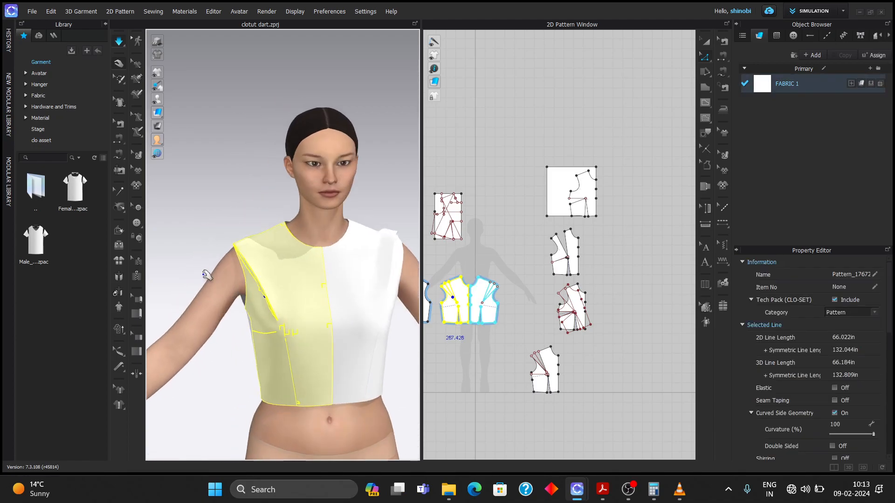
click(230, 227)
Pull the simulated fabric at the avatar's left shoulder tip and bust to settle the dart fold
right_drag(286, 297, 311, 305)
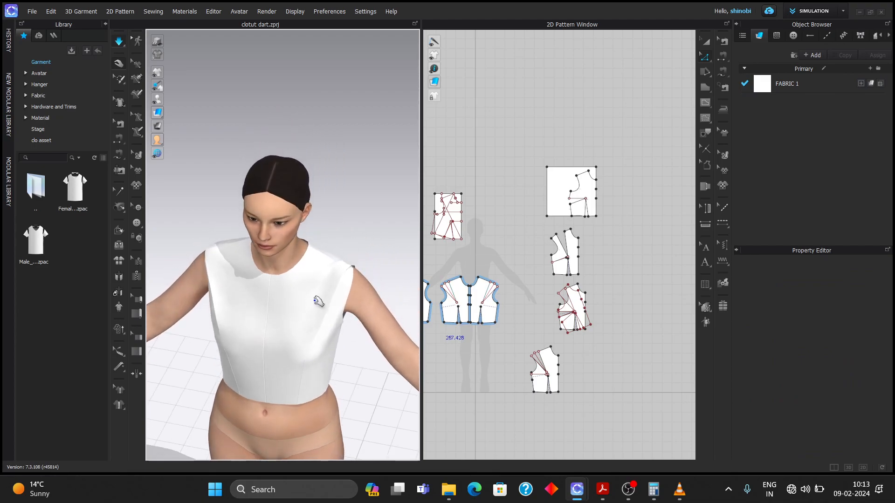
click(352, 276)
click(362, 270)
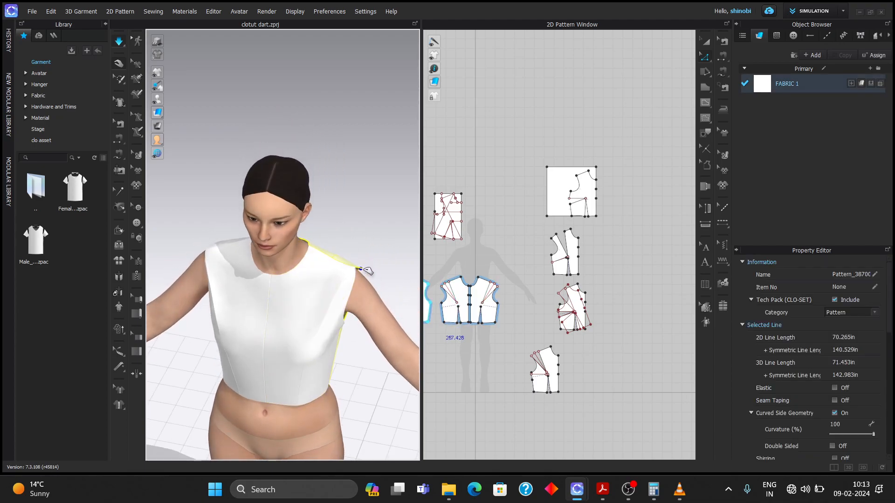
click(361, 277)
right_drag(362, 277, 322, 262)
click(300, 328)
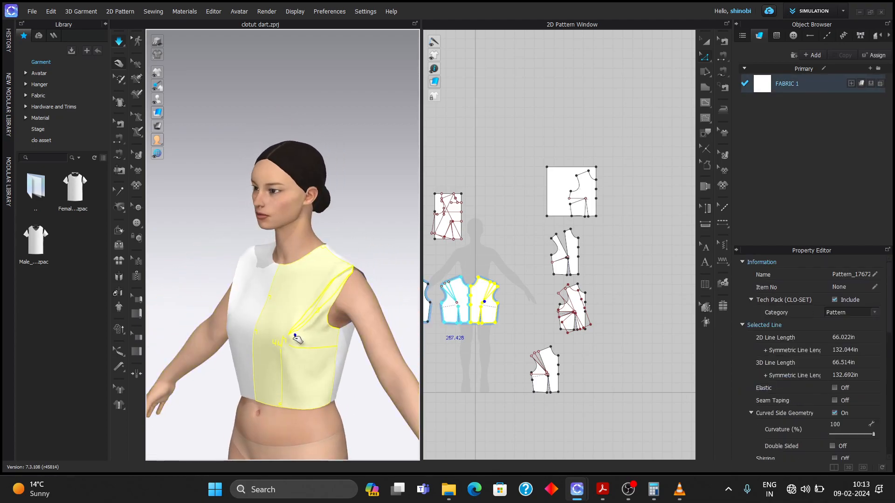
drag(296, 325, 281, 338)
click(356, 334)
Pull the simulated front and back fabric along both shoulders to even out the shoulder seams
right_drag(333, 294, 376, 264)
scroll(358, 243, down, 3)
right_drag(363, 322, 322, 343)
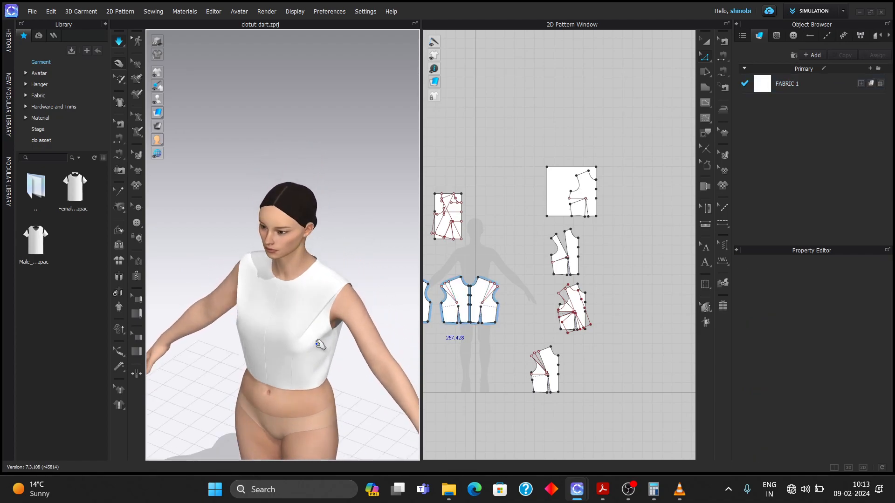
scroll(324, 340, up, 3)
middle_drag(327, 331, 303, 275)
right_drag(306, 275, 344, 256)
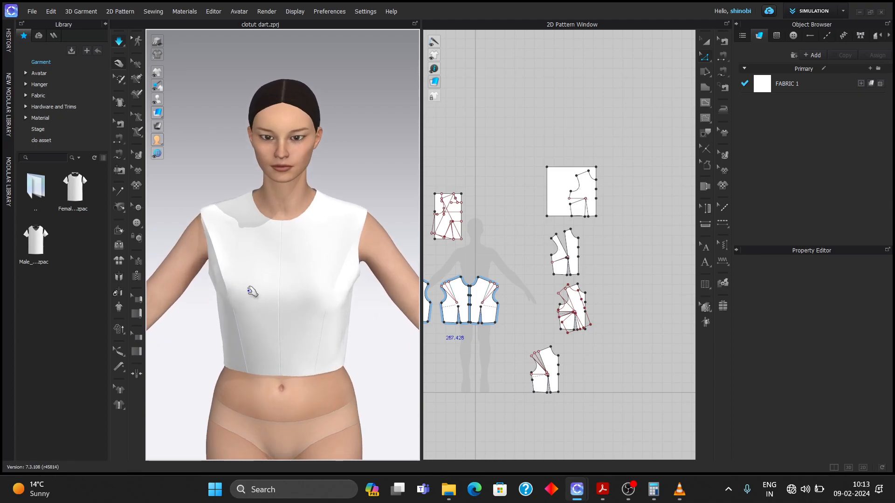
click(213, 208)
click(325, 198)
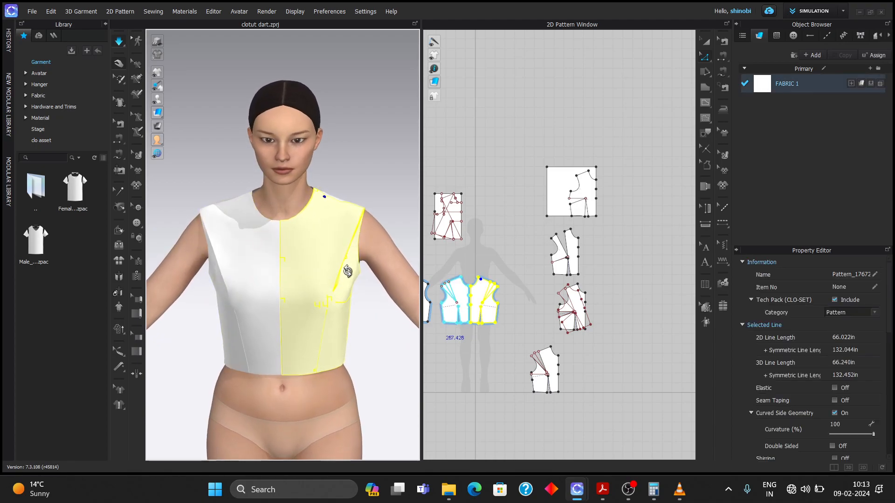
click(340, 191)
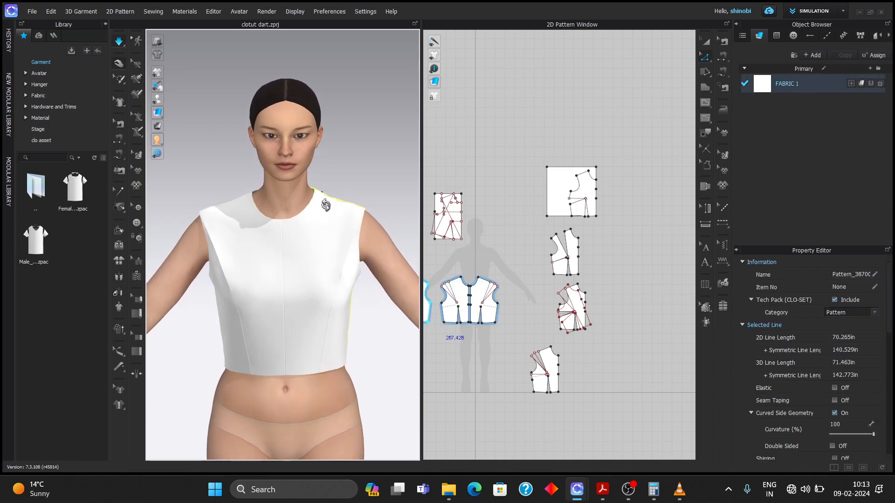
click(261, 192)
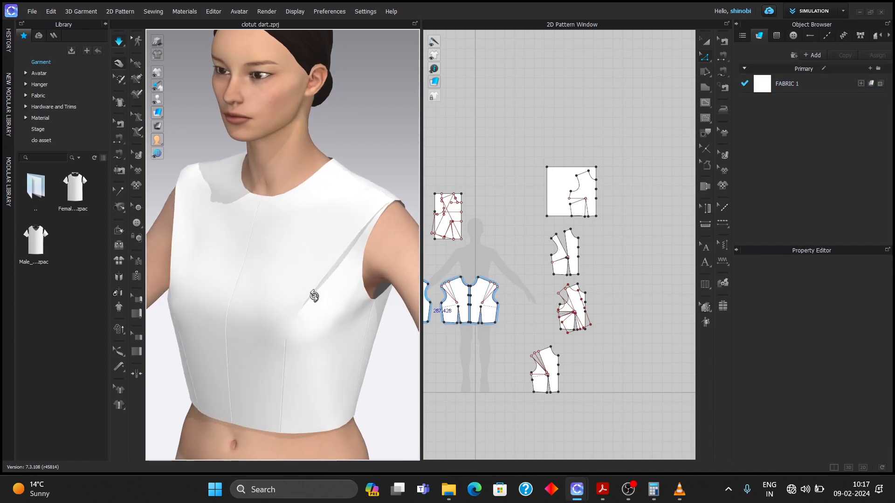
Examine the fit and the shoulder-tip darts of the simulated bodice from the front and both sides
right_drag(309, 294, 373, 291)
scroll(348, 294, down, 4)
scroll(309, 298, up, 4)
scroll(373, 291, down, 5)
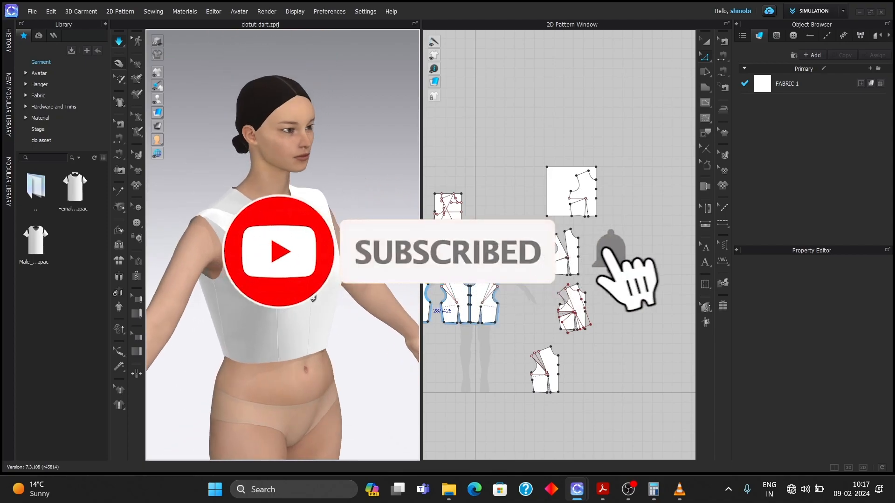
scroll(301, 280, down, 2)
right_drag(298, 294, 275, 299)
scroll(280, 296, up, 4)
scroll(279, 305, down, 1)
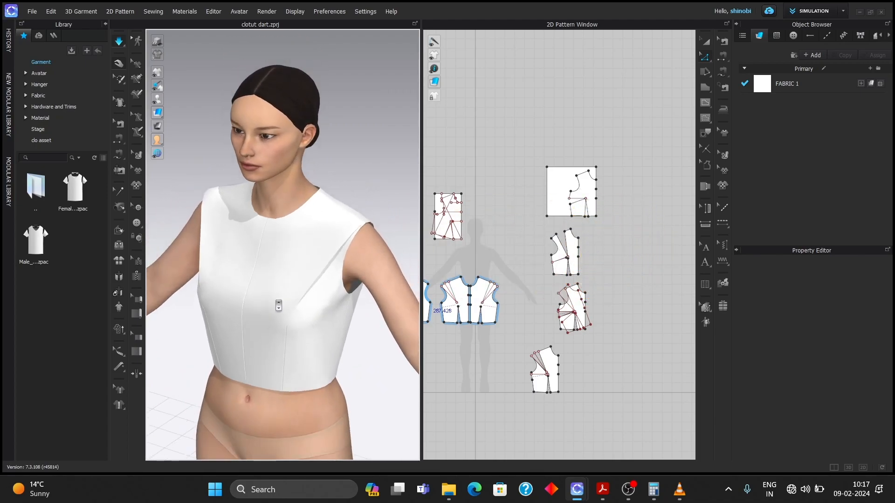